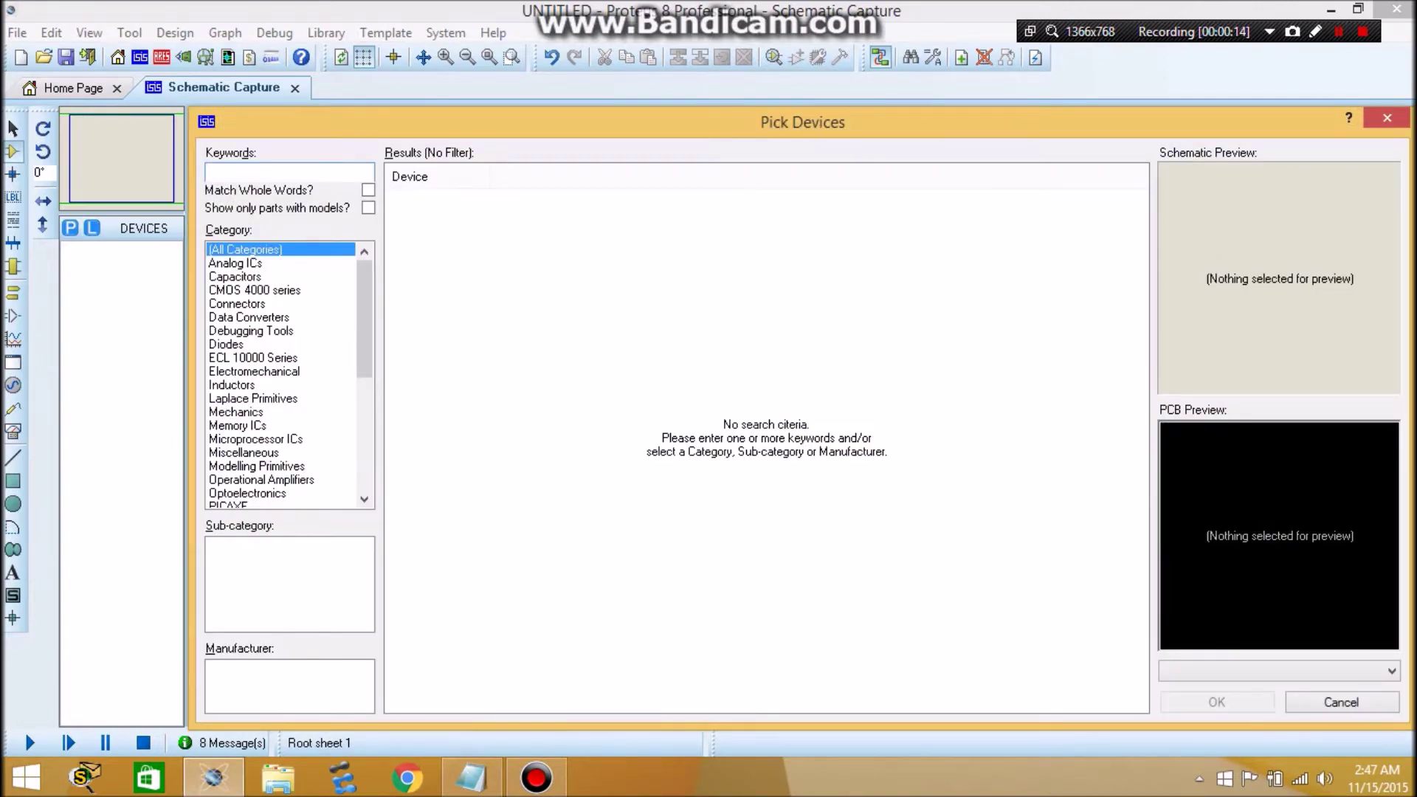
# Search the device library for 7805 and add the 5V fixed 1A positive regulator to the device list
pyautogui.write('7805')
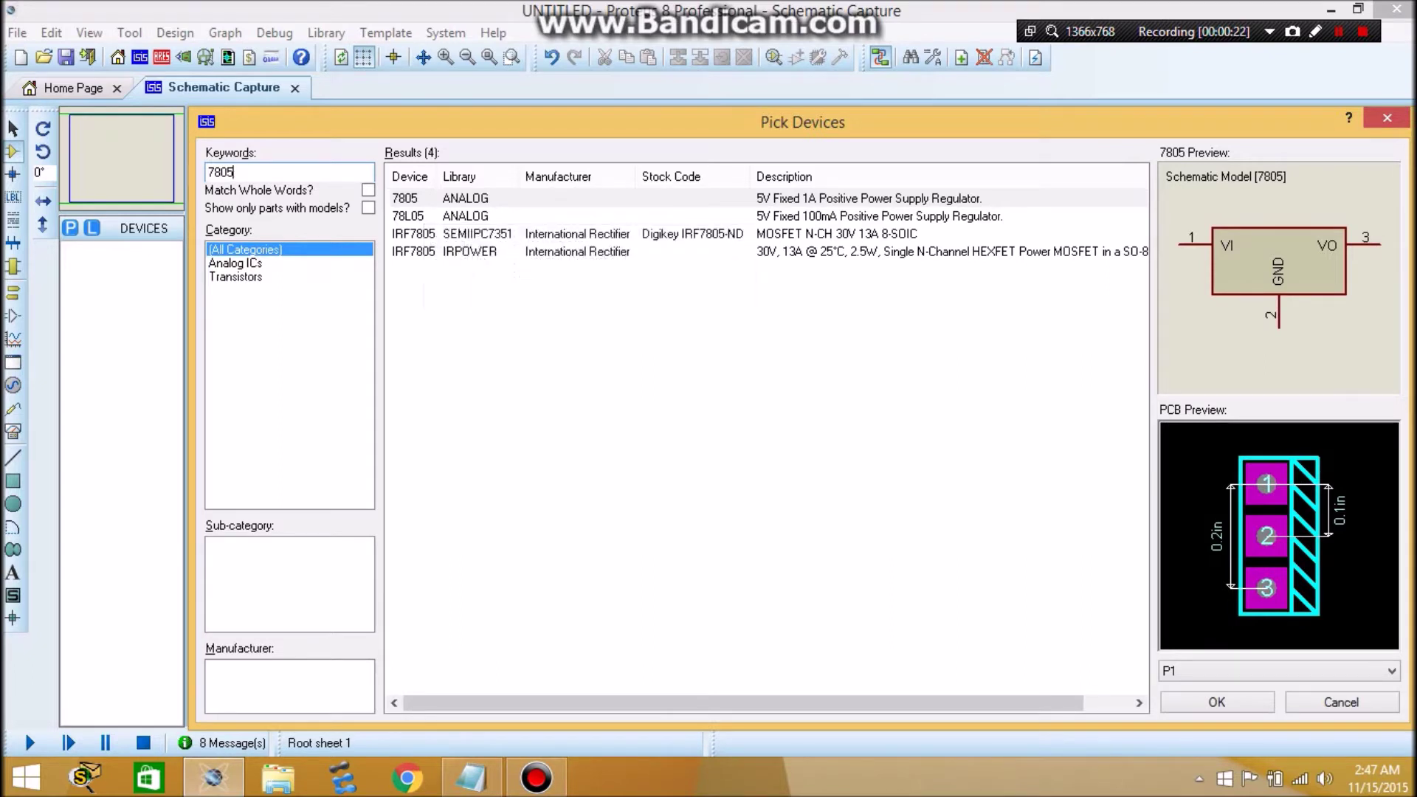
pyautogui.doubleClick(417, 199)
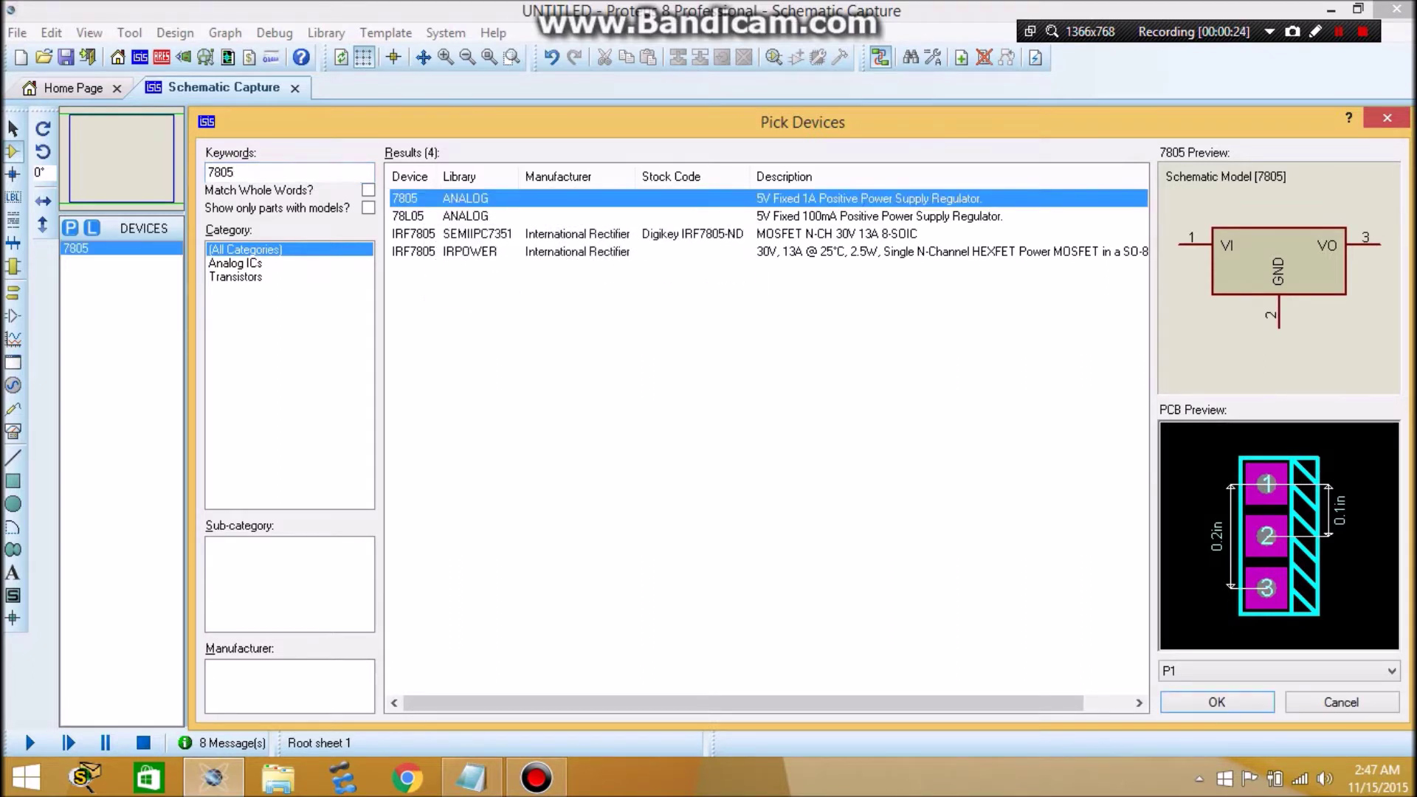
# Search the device library for the 7815 and 7905 regulators
pyautogui.moveTo(236, 173); pyautogui.dragTo(227, 173)
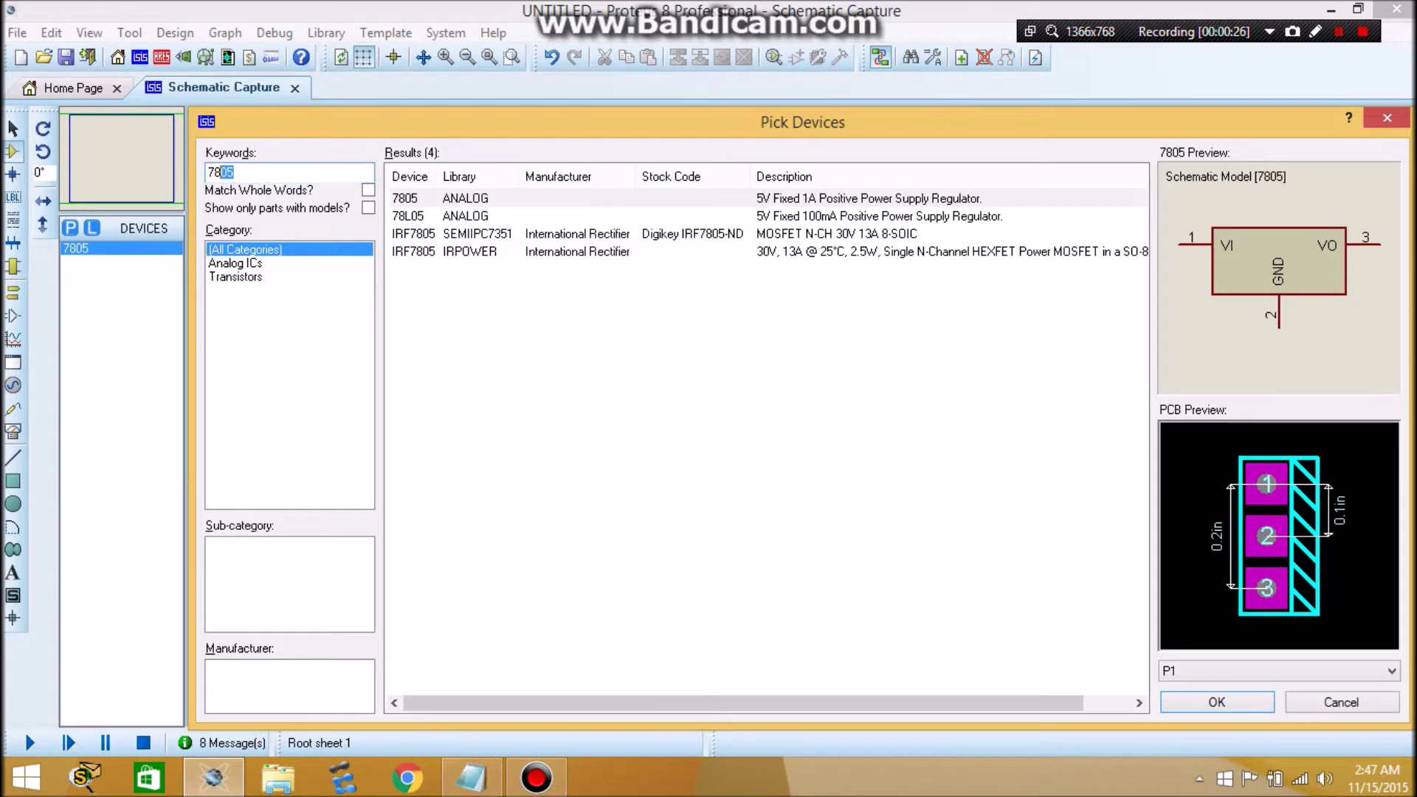
pyautogui.press('BackSpace')
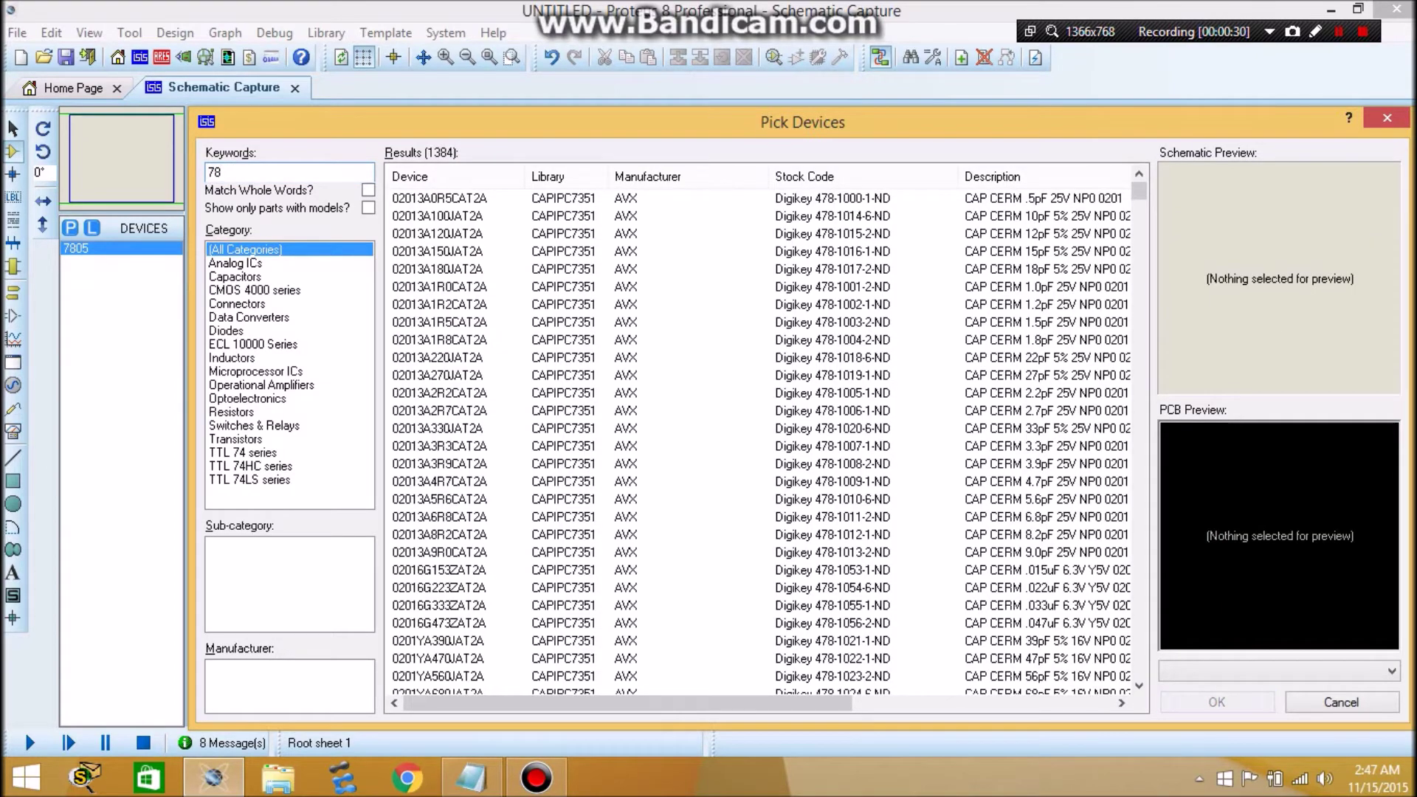
pyautogui.write('15')
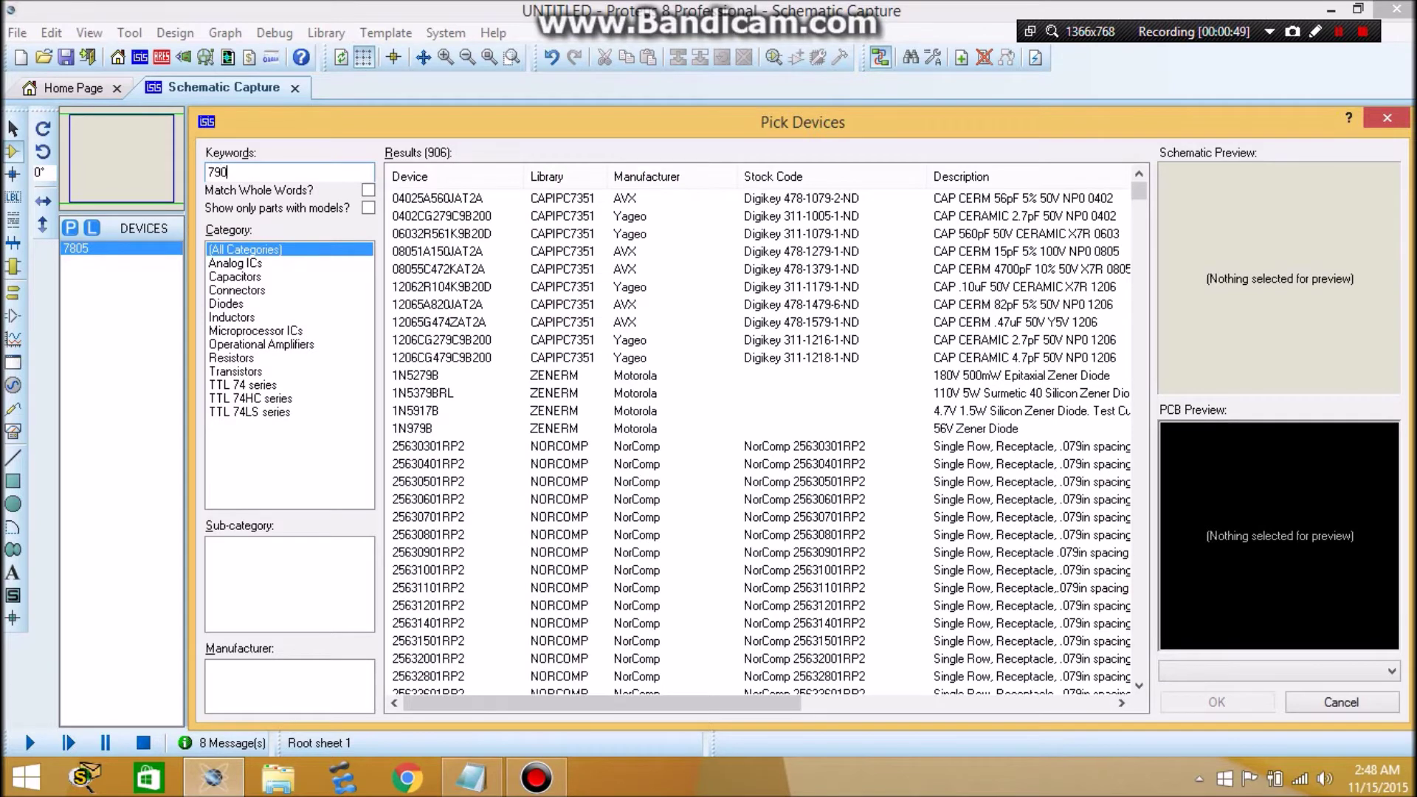
pyautogui.write('5')
# Add the generic capacitor CAP and the polarized capacitor CAP-POL to the device list
pyautogui.hotkey('ctrl', 'a')
pyautogui.write('acp')
pyautogui.press('BackSpace')
pyautogui.write('p')
pyautogui.press('Return')
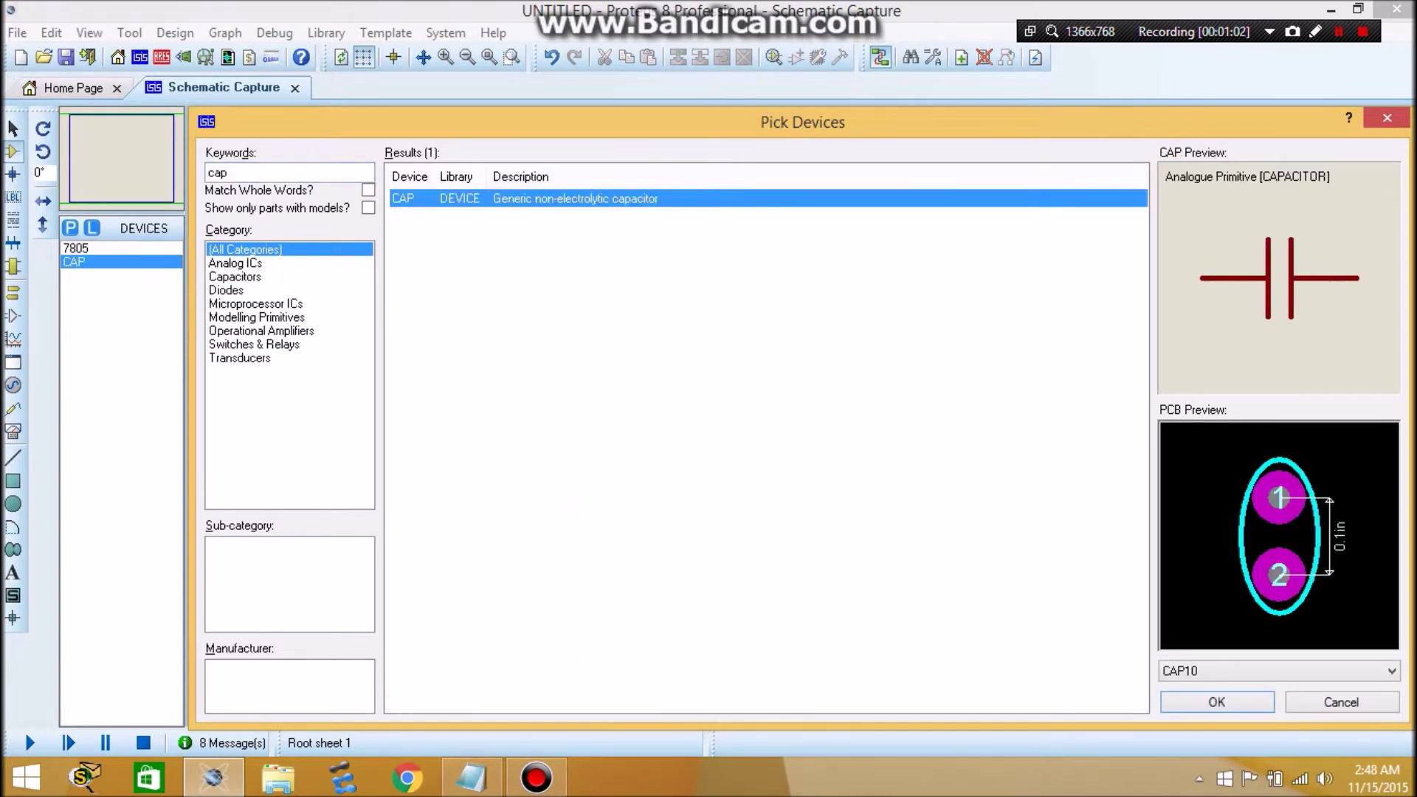
pyautogui.click(230, 173)
pyautogui.write('polar')
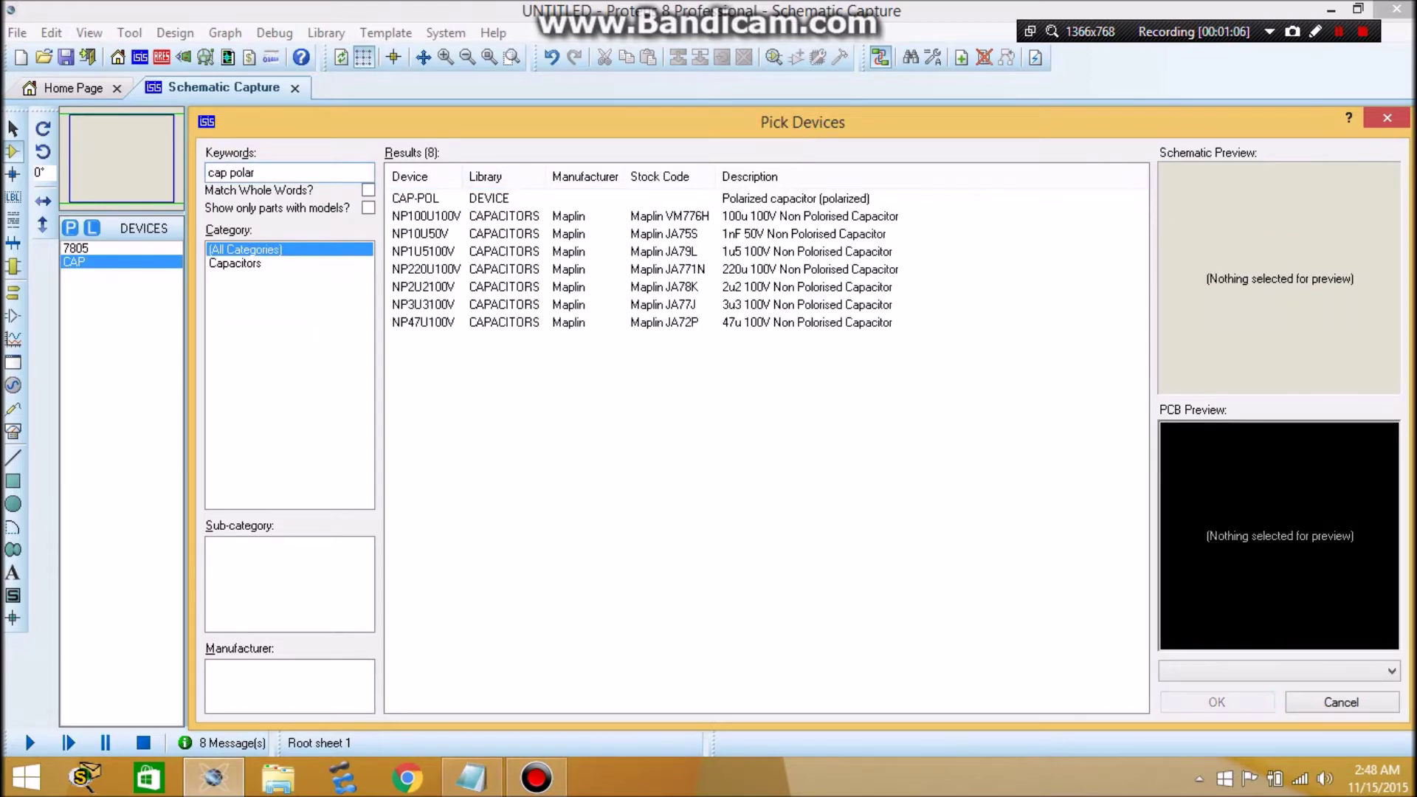
pyautogui.press('Return')
# Add the generic resistor RES and the generic bridge rectifier BRIDGE to the device list, and close the device picker
pyautogui.click(256, 173)
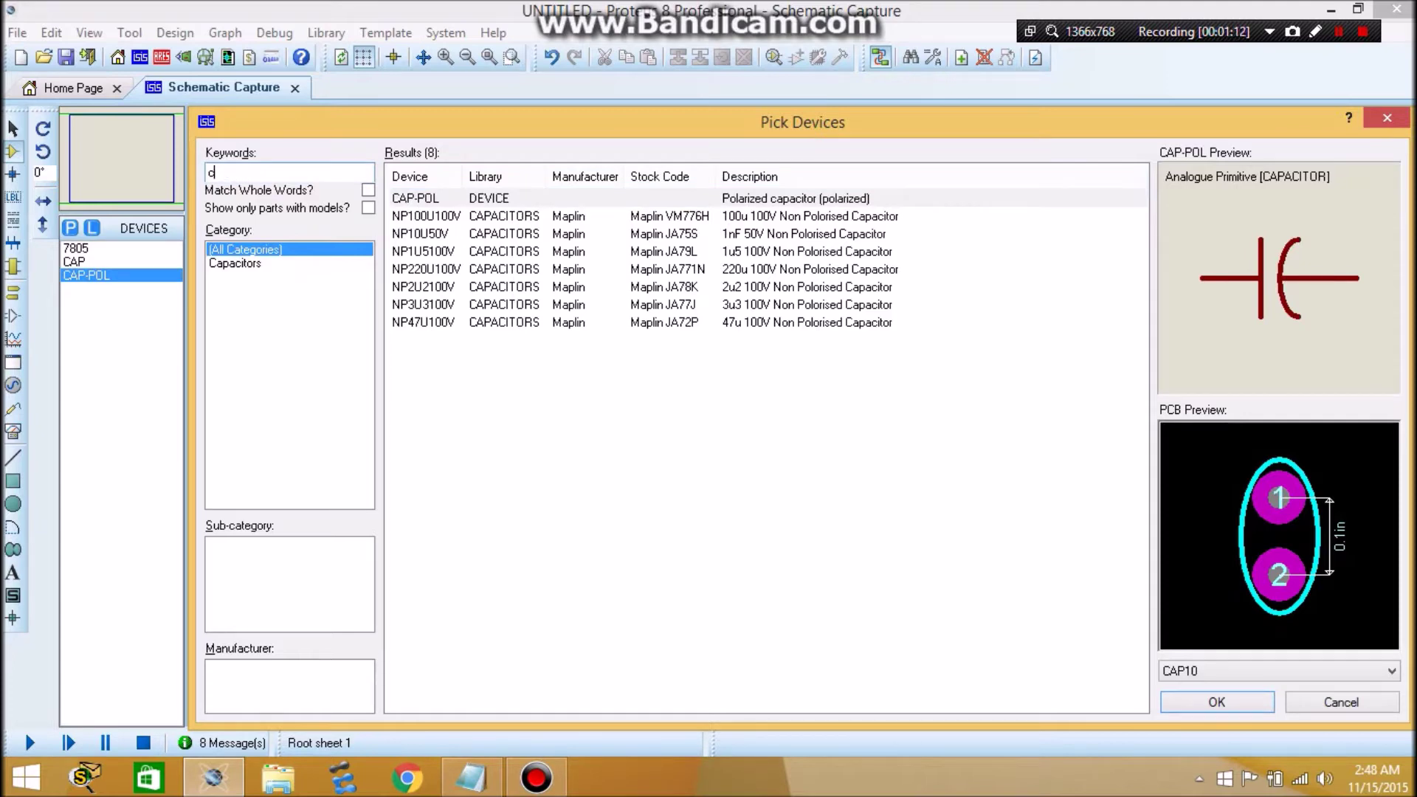
pyautogui.press('BackSpace')
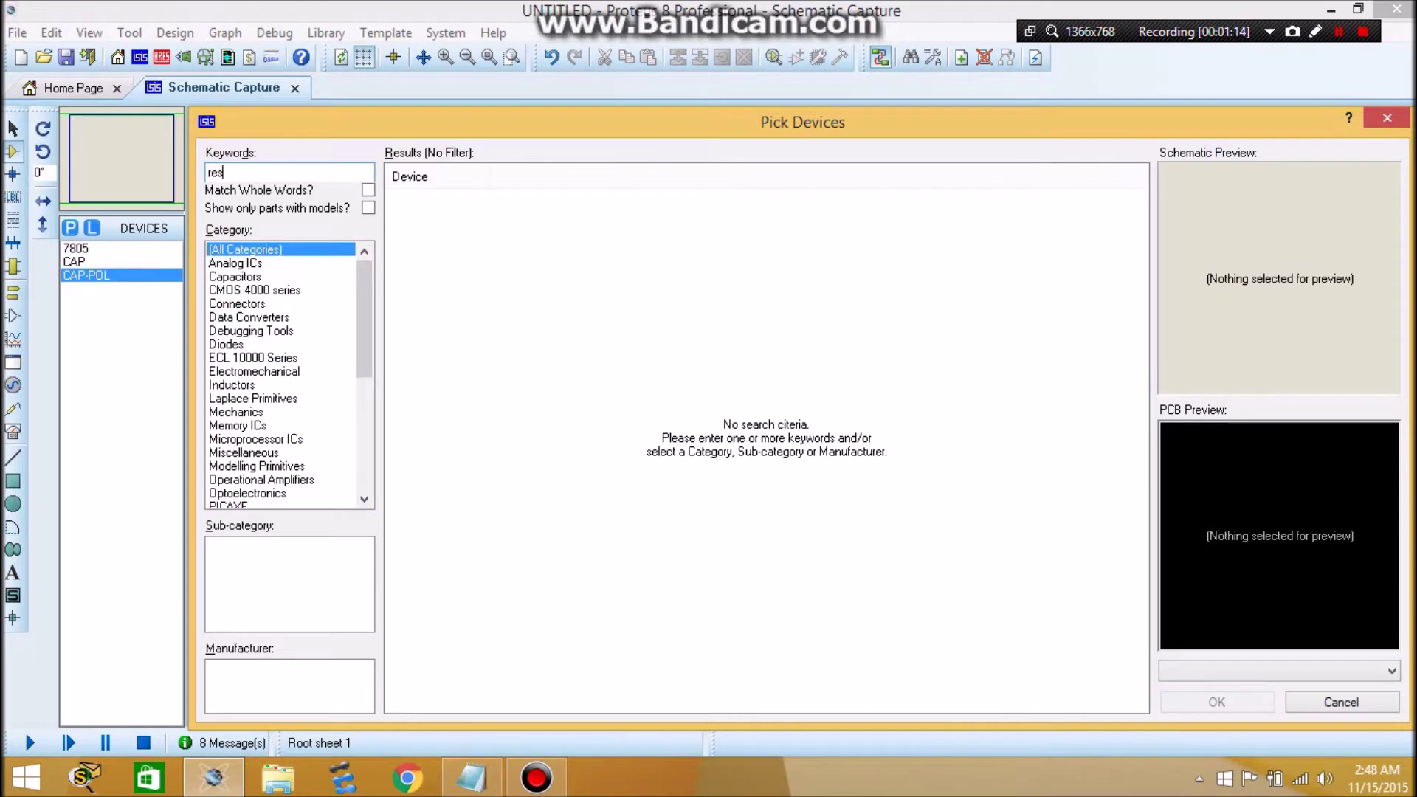
pyautogui.press('Return')
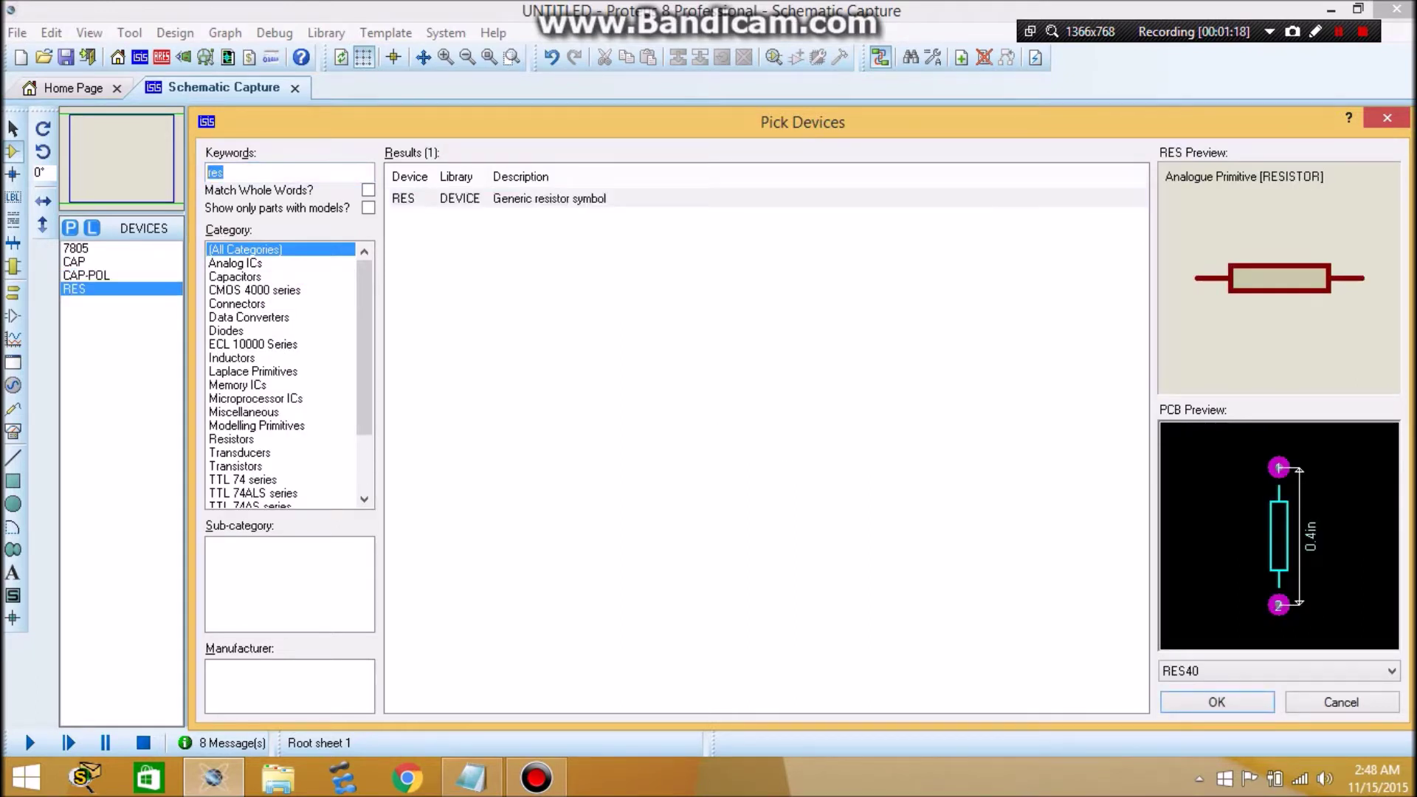
pyautogui.write('brid')
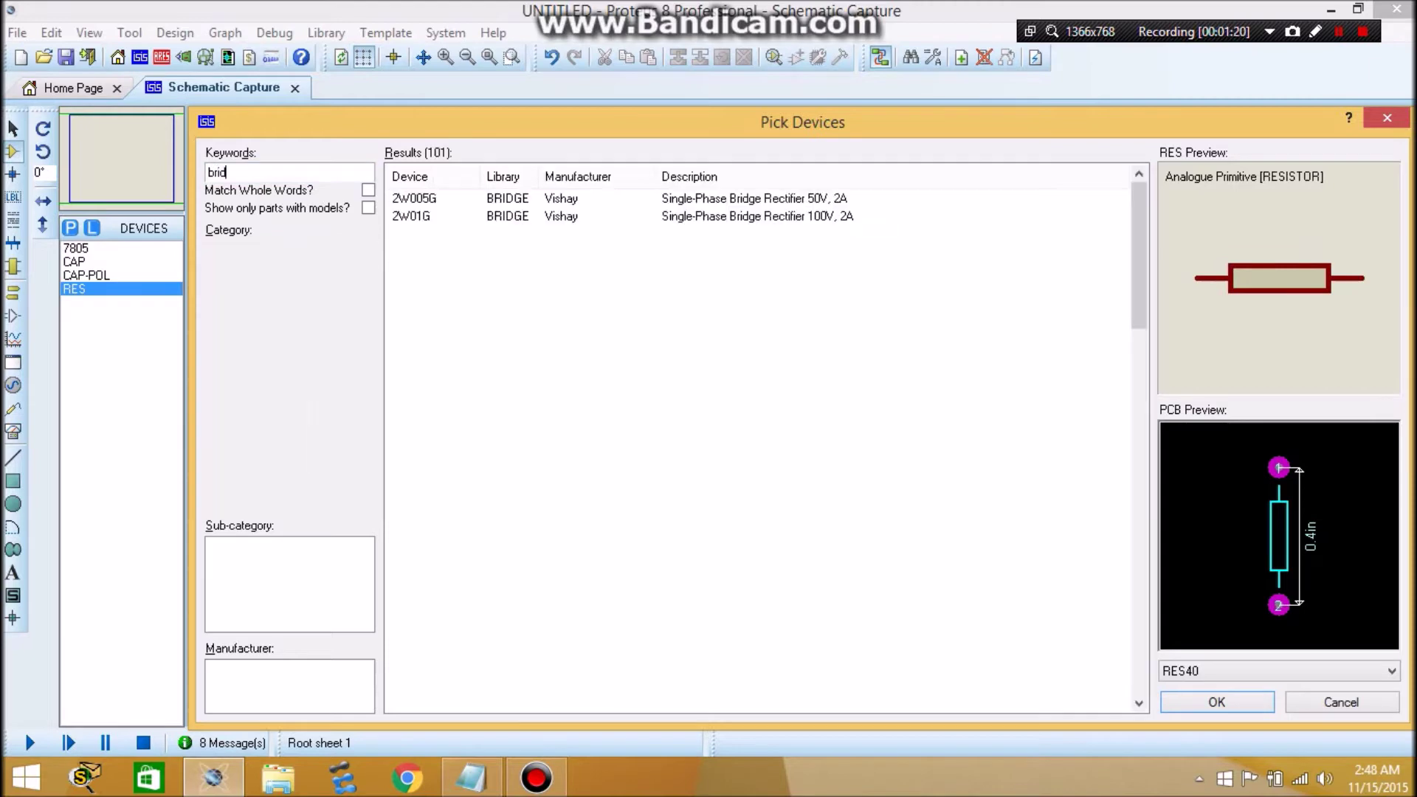
pyautogui.write('ge')
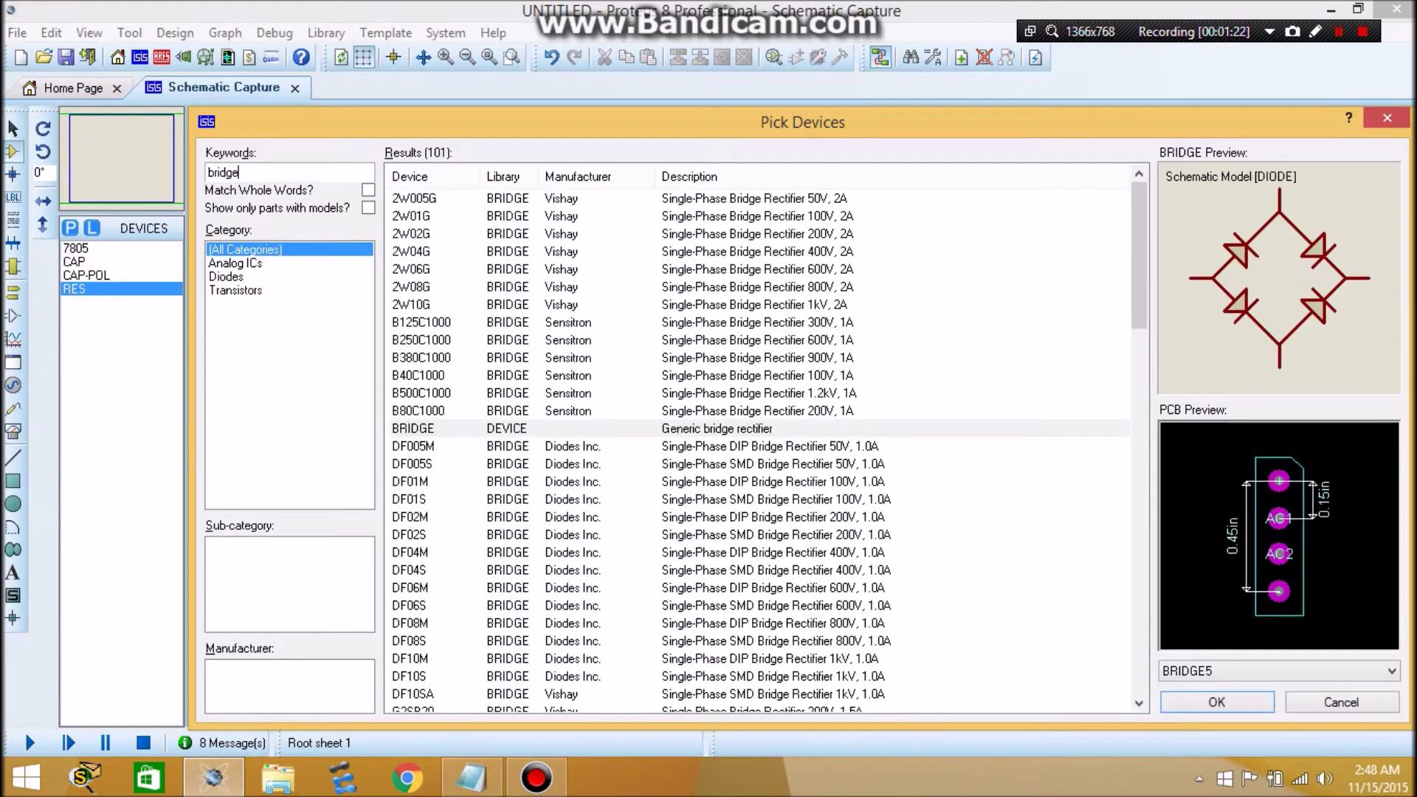
pyautogui.press('Return')
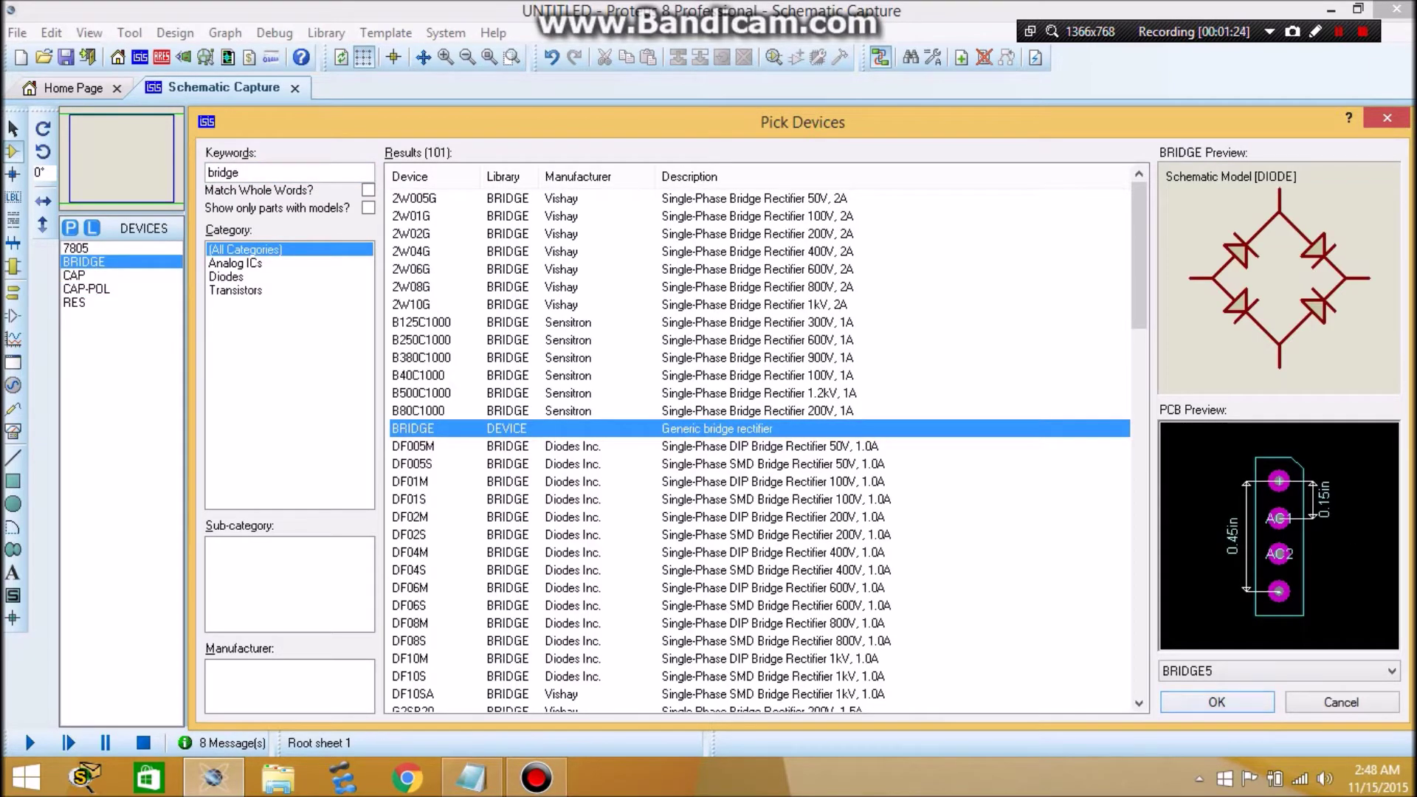
pyautogui.press('Escape')
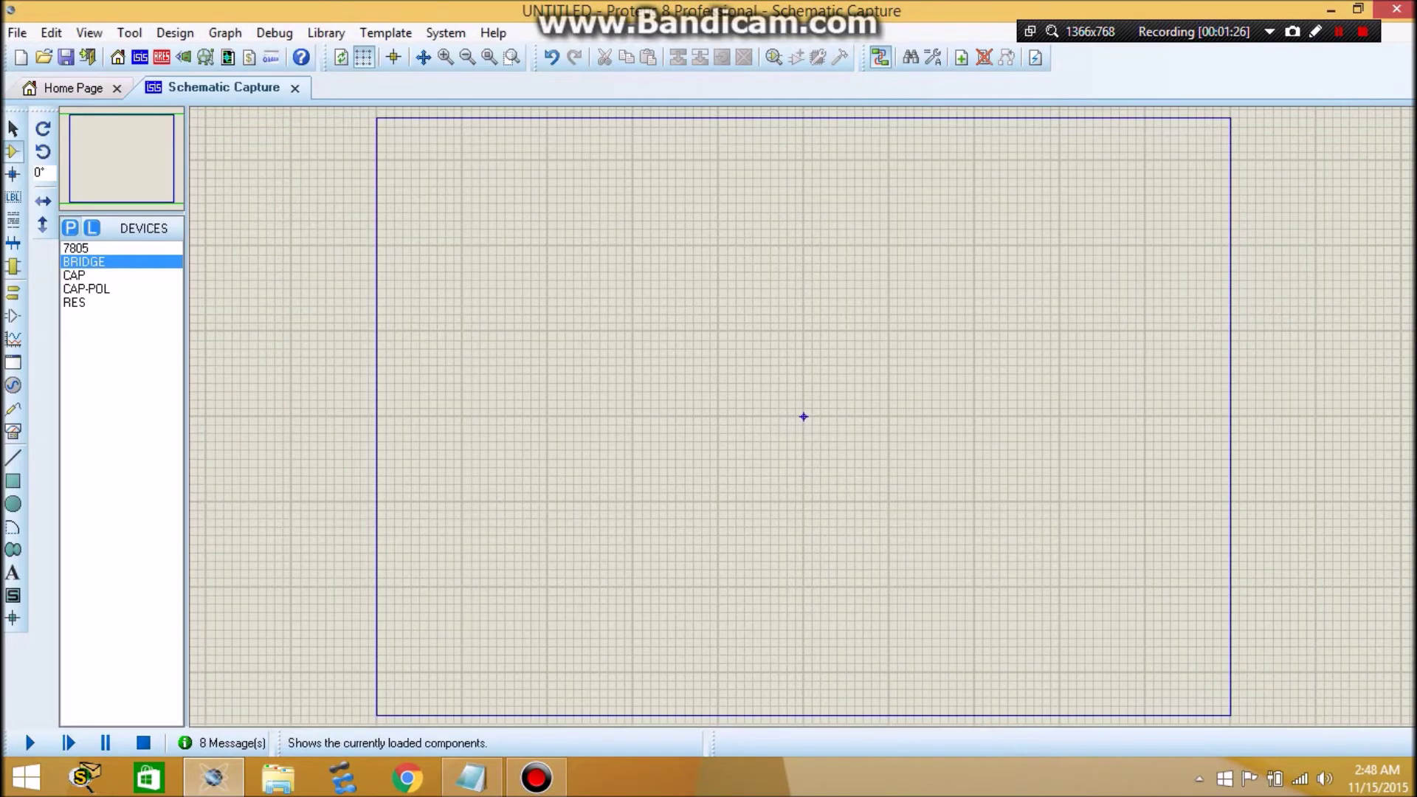
# Place the 7805 regulator in the upper middle of the schematic sheet
pyautogui.click(770, 315)
pyautogui.click(753, 271)
pyautogui.scroll(2, 752, 272)
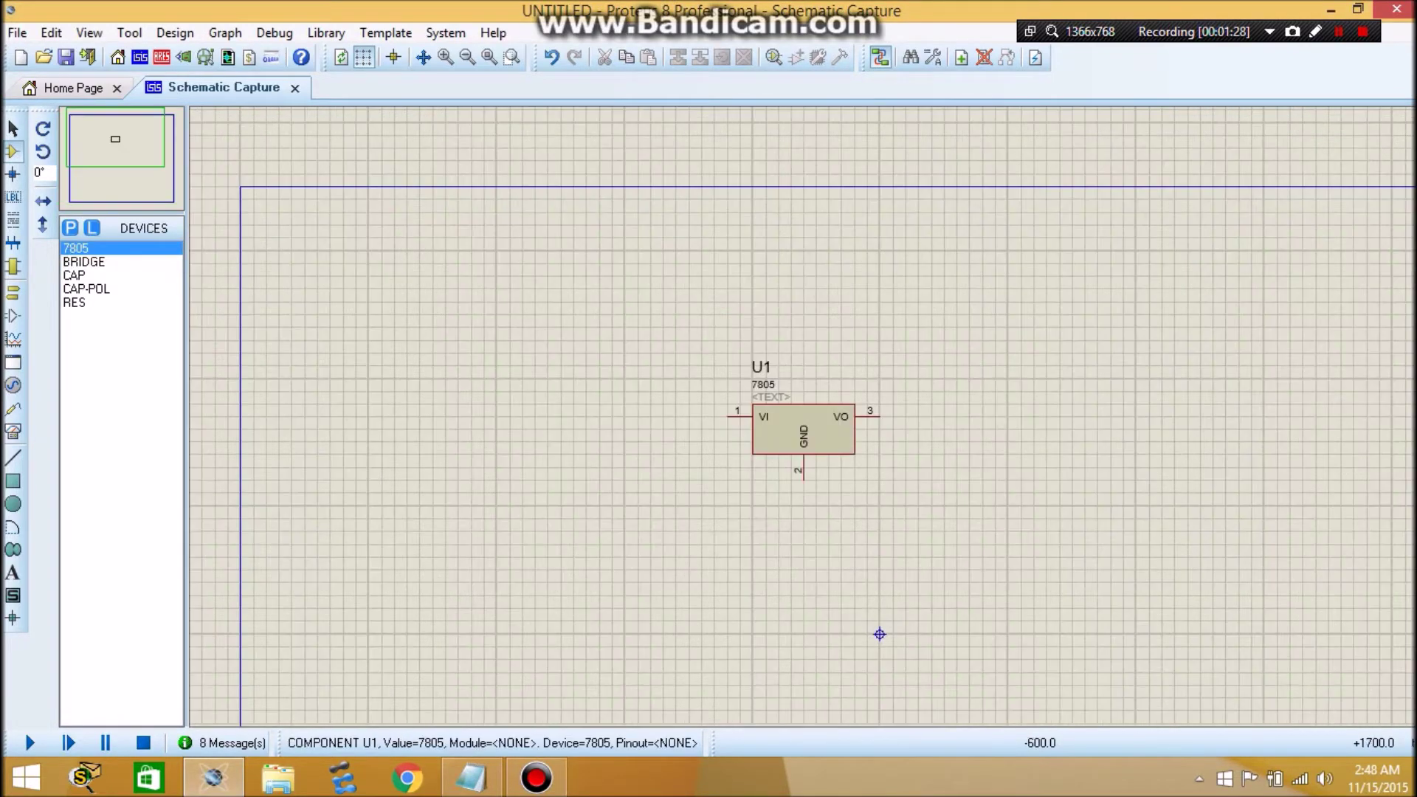
pyautogui.moveTo(917, 720); pyautogui.dragTo(975, 672)
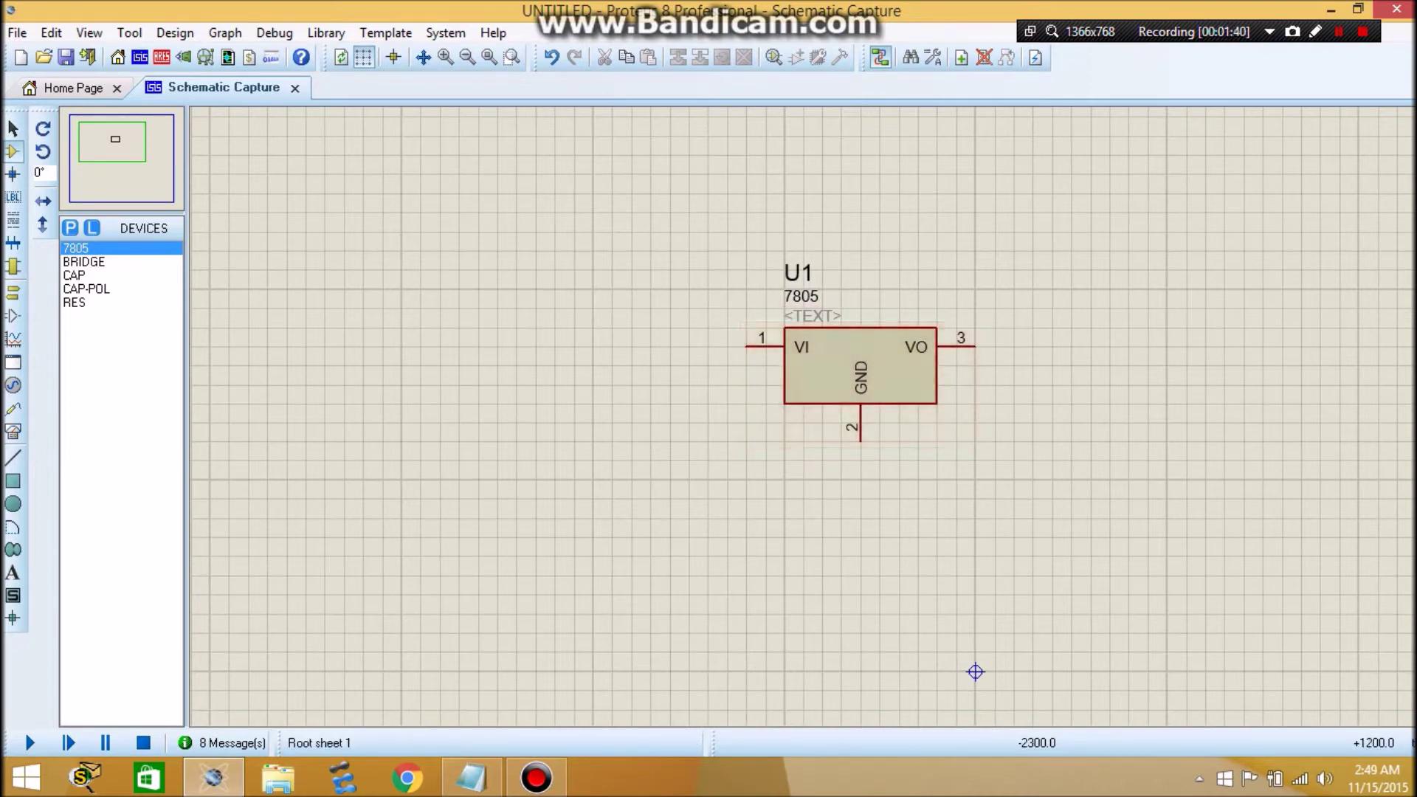
# Place a CAP capacitor beside the regulator's VI pin, rotate it upright and position it just below that pin's level
pyautogui.click(84, 261)
pyautogui.click(74, 275)
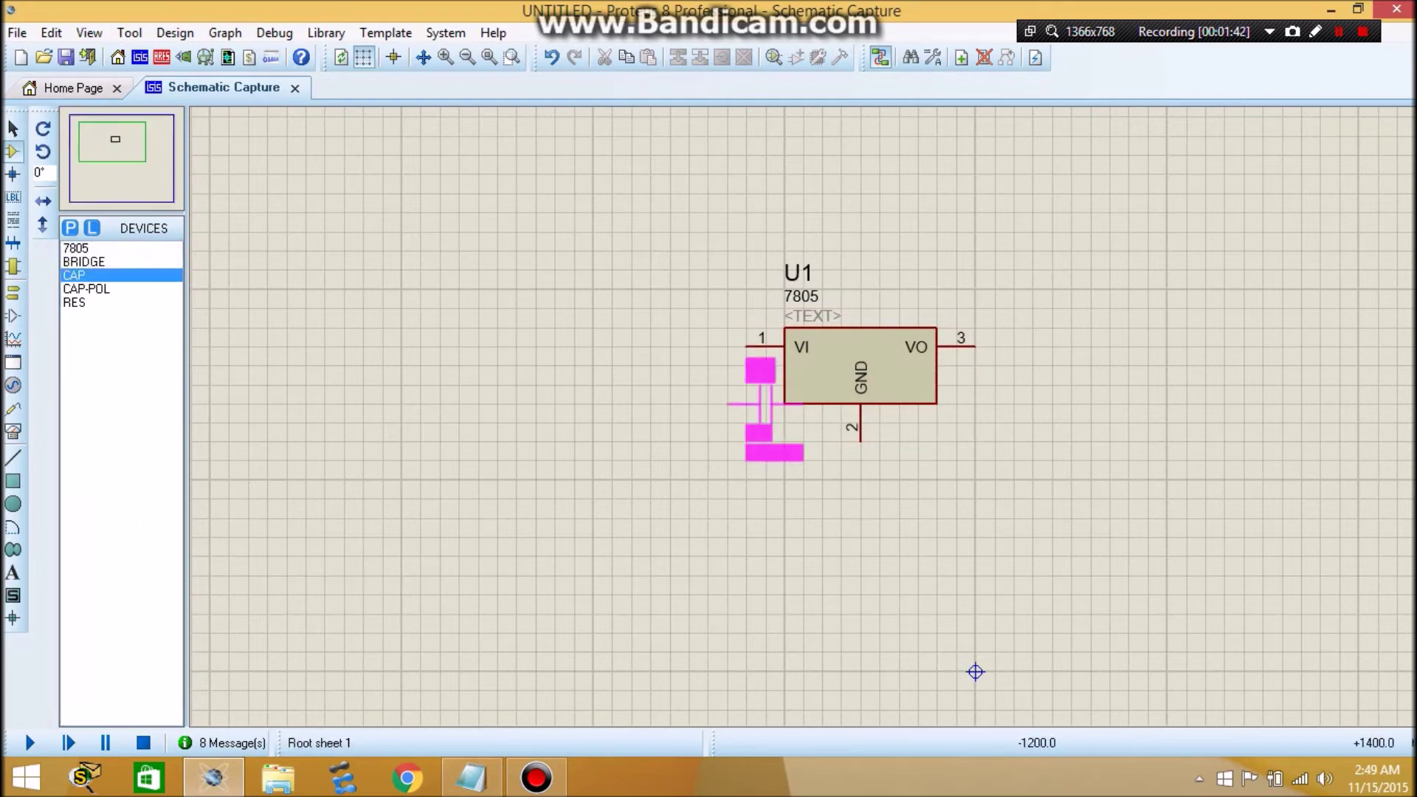
pyautogui.click(601, 378)
pyautogui.rightClick(639, 380)
pyautogui.click(709, 275)
pyautogui.moveTo(611, 383); pyautogui.dragTo(670, 403)
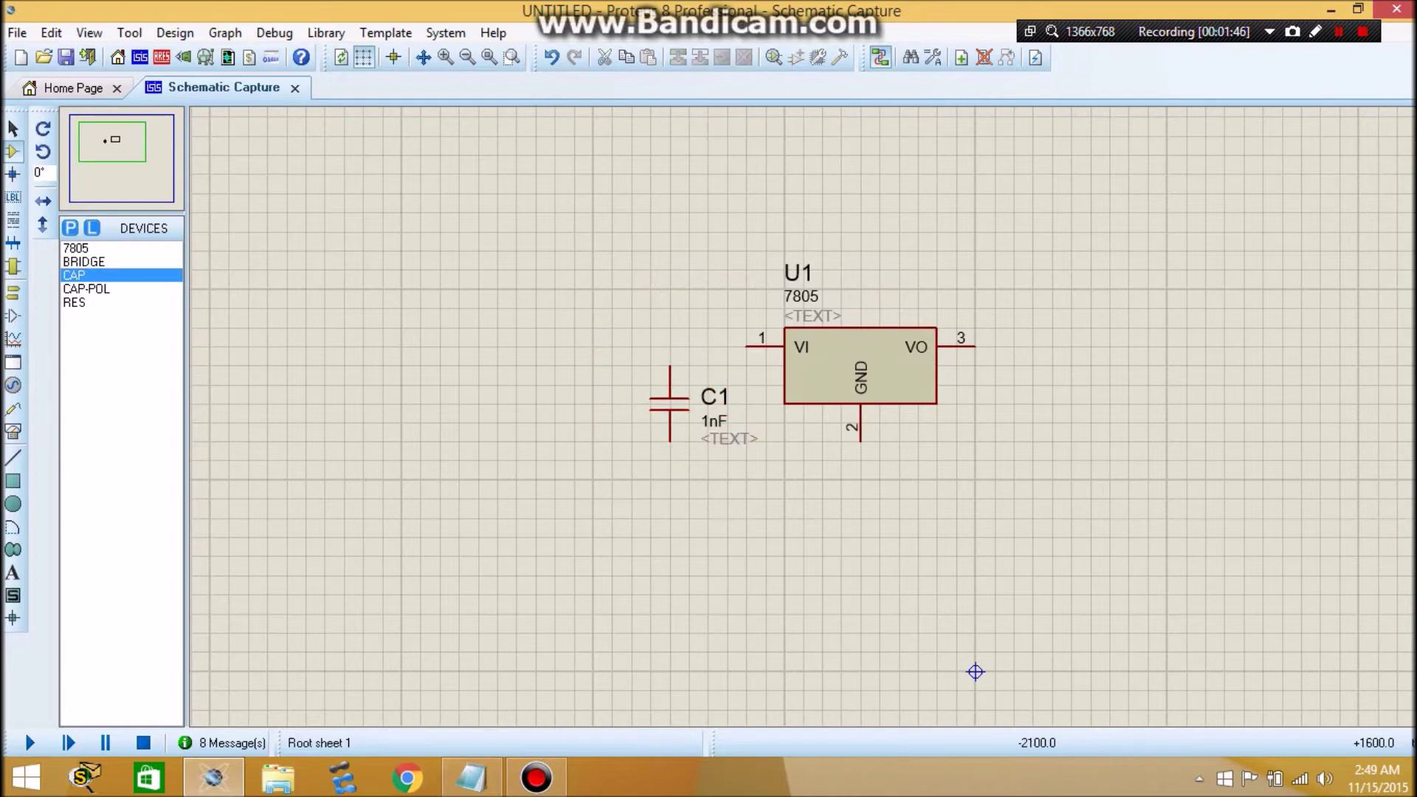
# Wire the input capacitor's upper end to the regulator's VI pin and its lower end to the GND pin
pyautogui.click(670, 367)
pyautogui.click(747, 346)
pyautogui.click(669, 442)
pyautogui.click(859, 440)
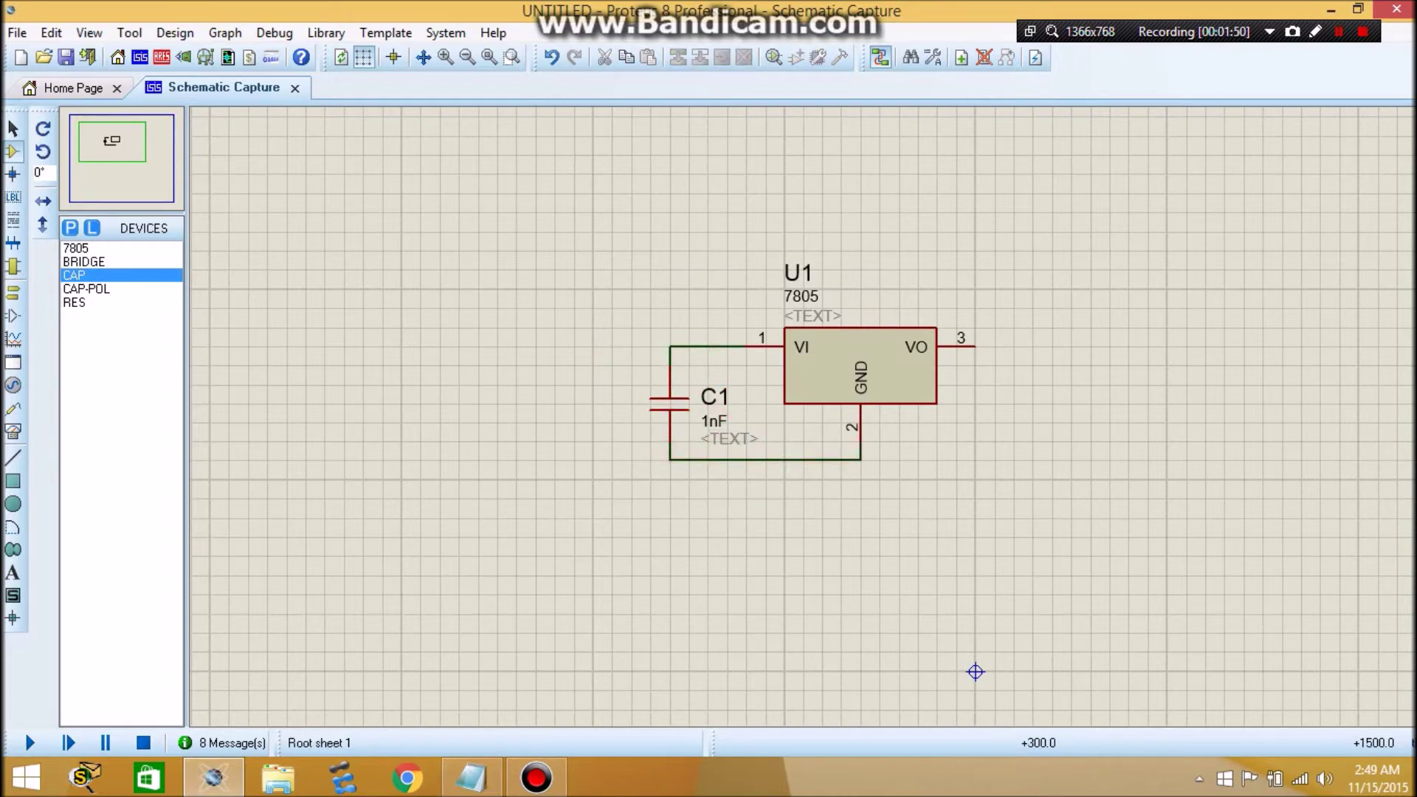
# Place a second CAP capacitor beside the regulator's VO pin, rotate it upright and align it with the input capacitor
pyautogui.click(1013, 386)
pyautogui.rightClick(1046, 384)
pyautogui.click(1093, 278)
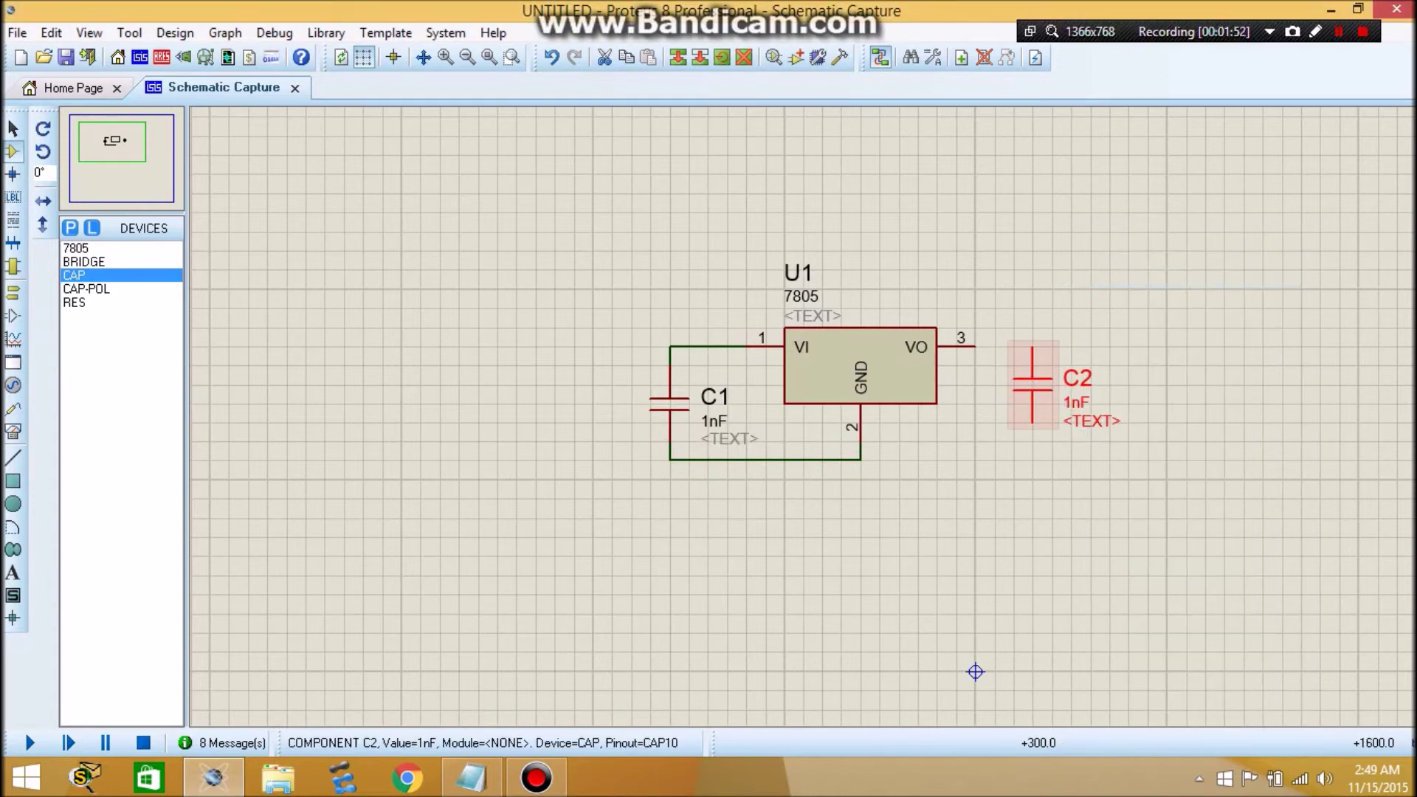
pyautogui.moveTo(1032, 386); pyautogui.dragTo(1052, 404)
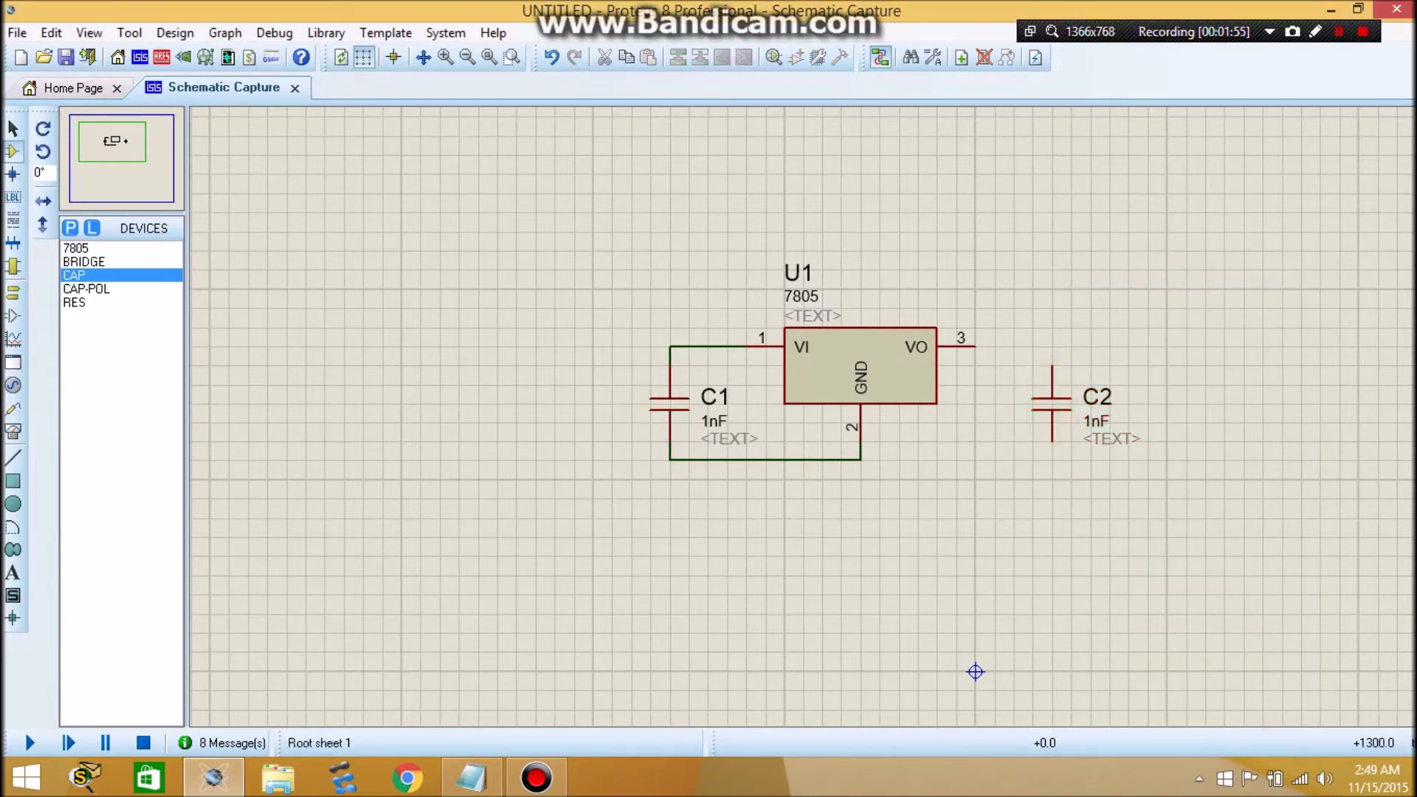
# Wire the output capacitor's upper end to the regulator's VO pin and its lower end to the wire at the GND pin
pyautogui.click(974, 346)
pyautogui.click(1051, 367)
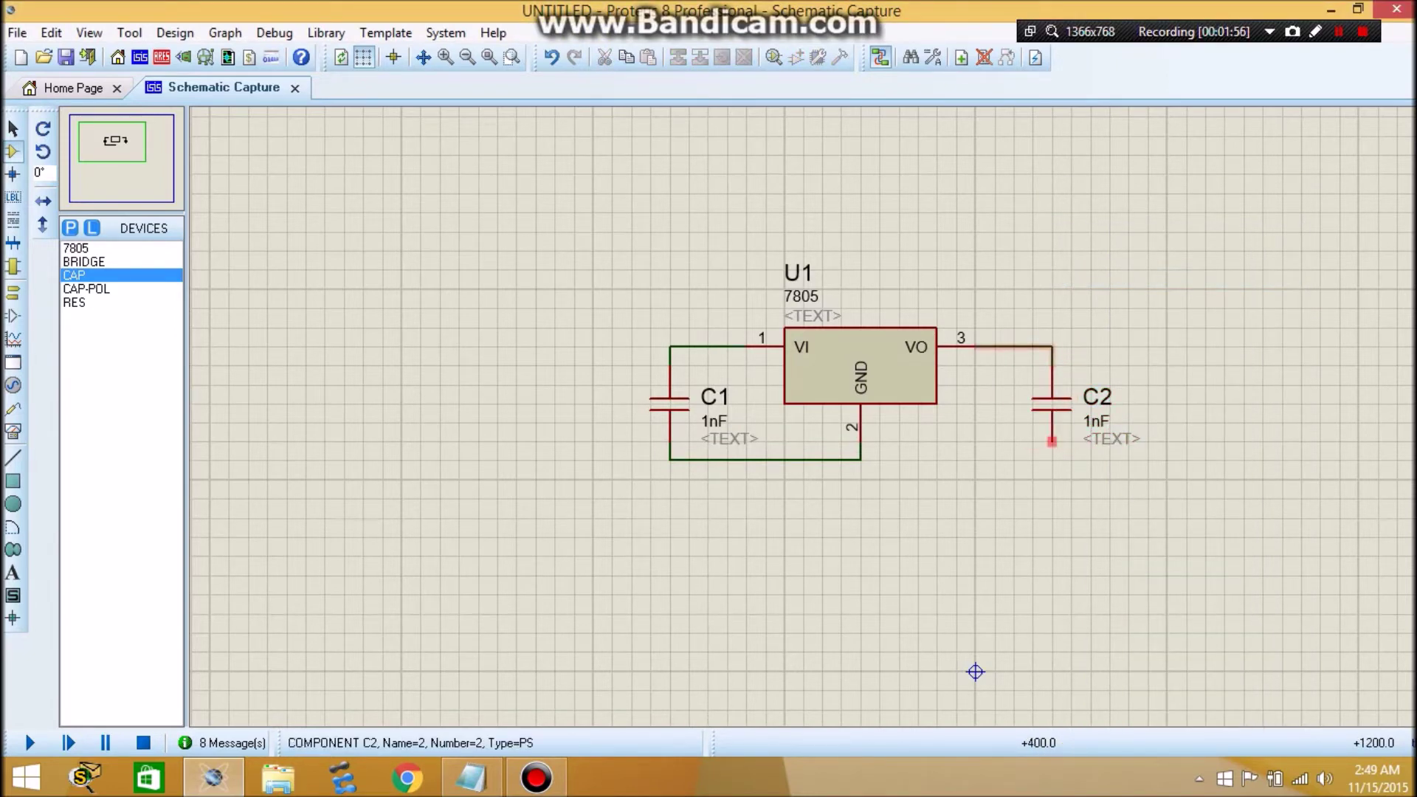
pyautogui.click(1052, 447)
pyautogui.click(861, 460)
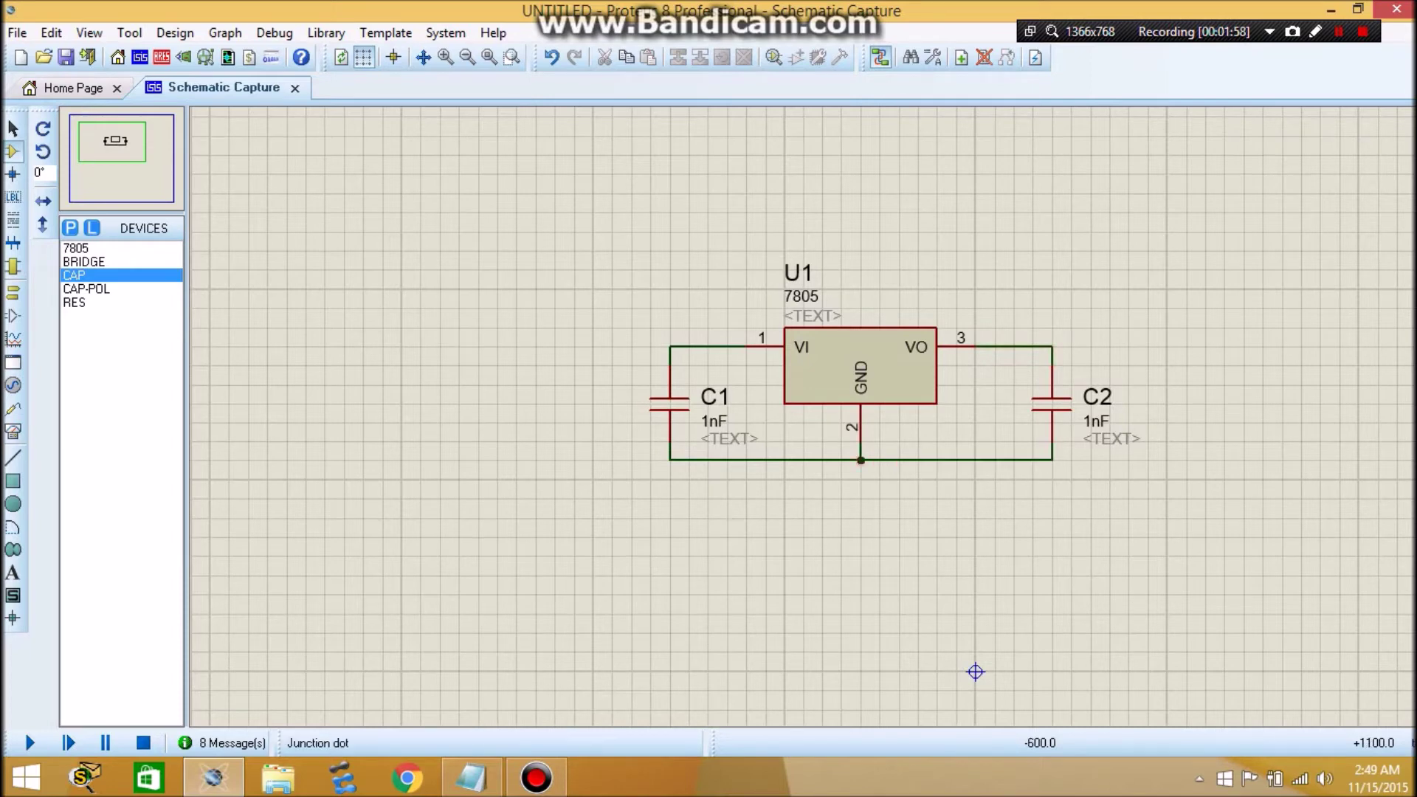
# Place a GROUND terminal below the regulator and wire it to the common line at the GND pin
pyautogui.click(13, 293)
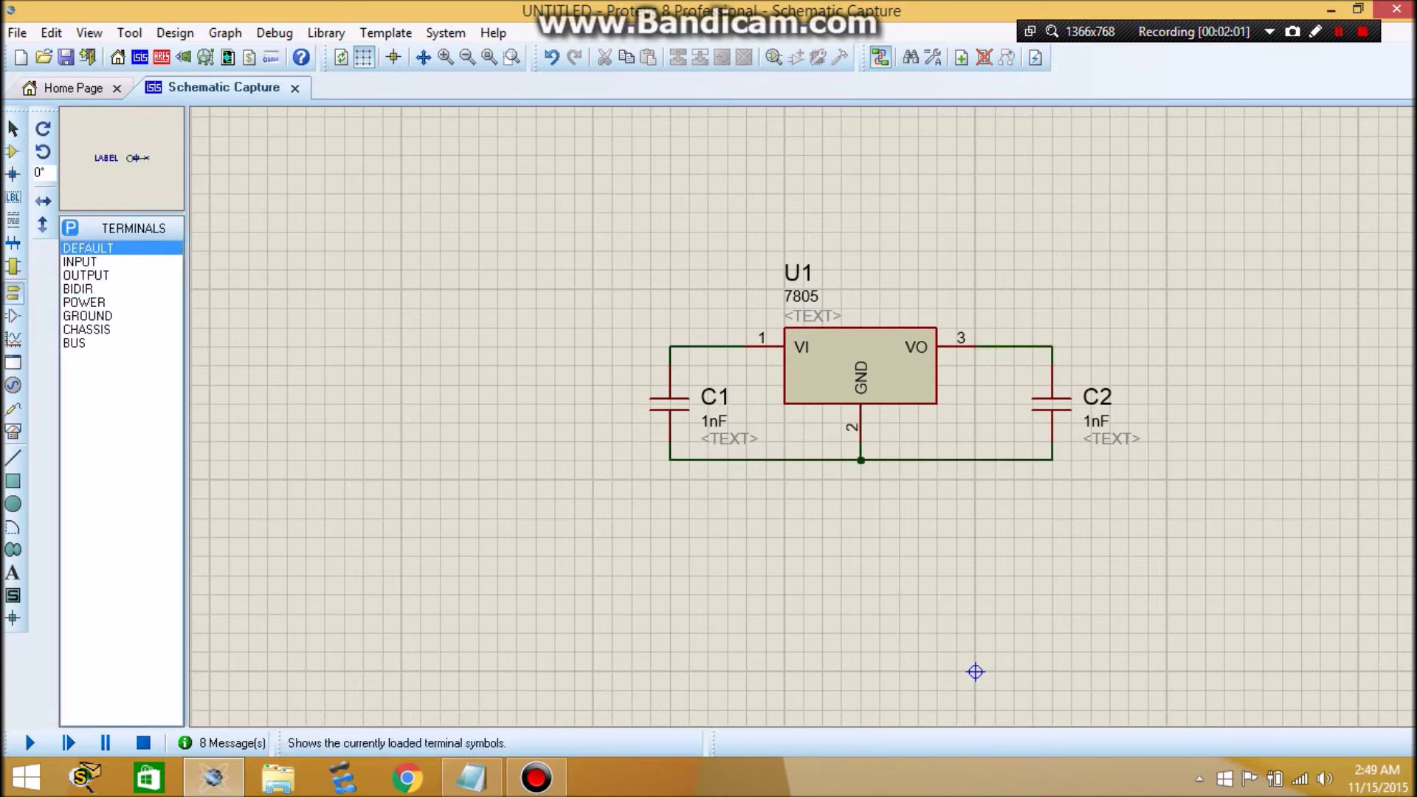
pyautogui.click(87, 316)
pyautogui.click(898, 543)
pyautogui.click(860, 500)
pyautogui.click(861, 501)
pyautogui.click(861, 460)
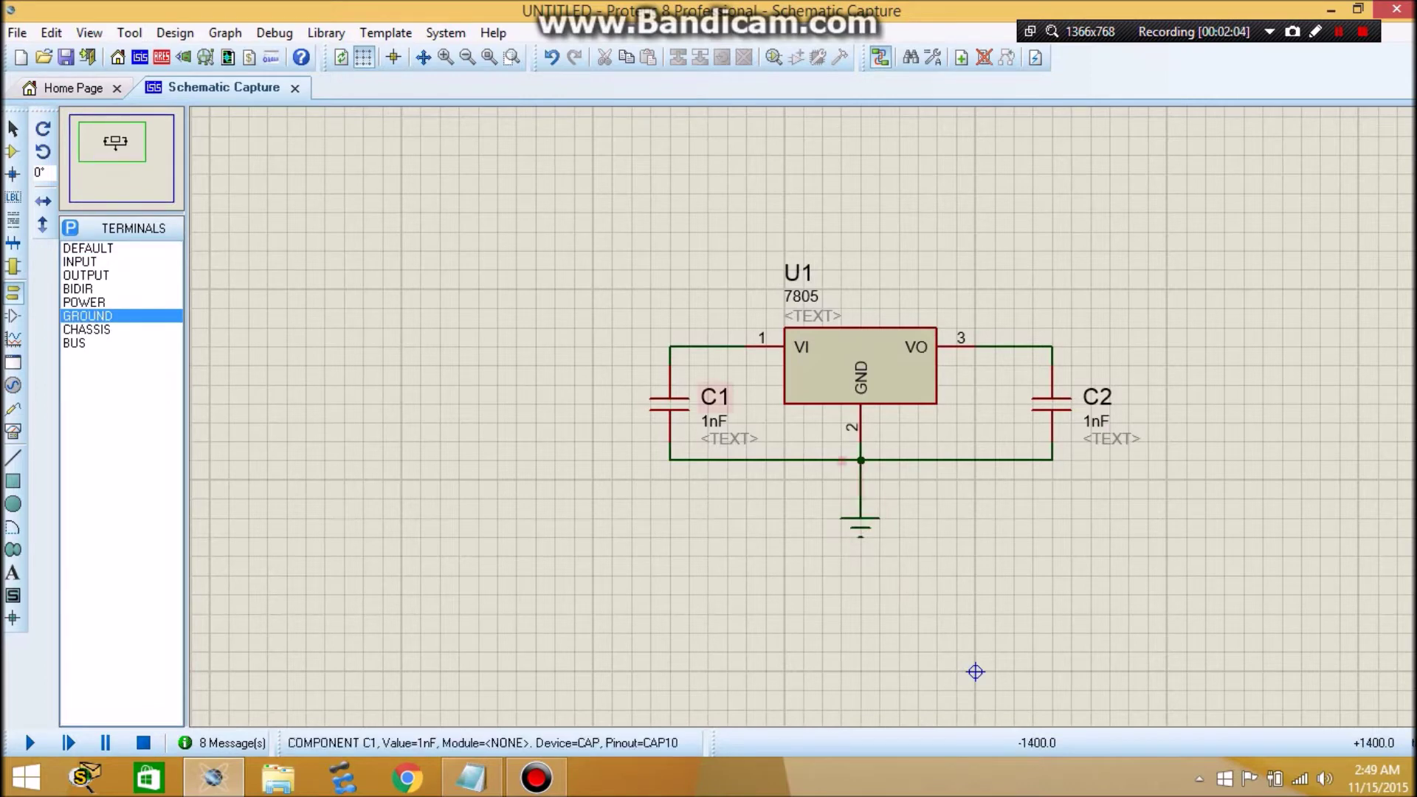
# Set the capacitance of input capacitor C1 to 270uF
pyautogui.doubleClick(668, 402)
pyautogui.press('Tab')
pyautogui.write('27')
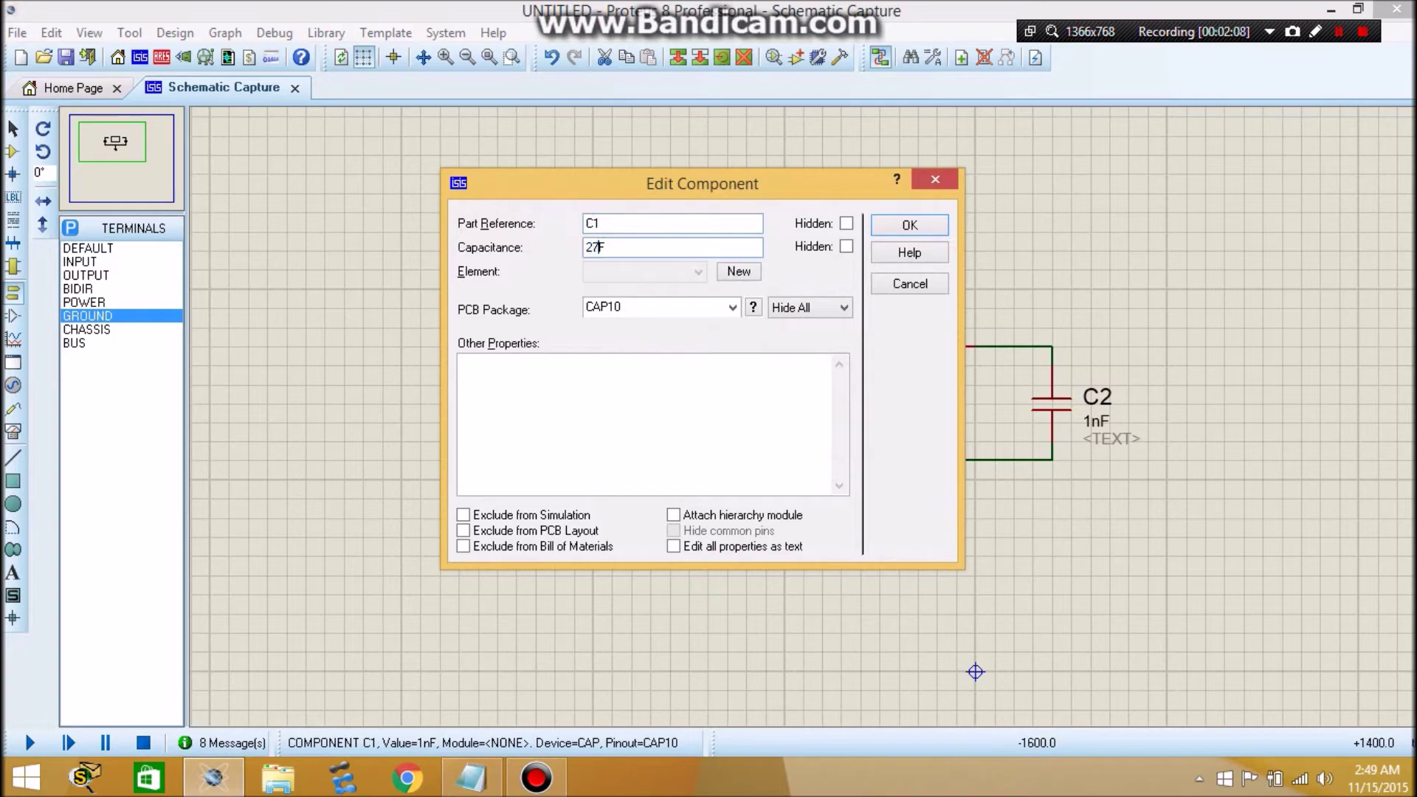
pyautogui.write('0u')
pyautogui.press('Return')
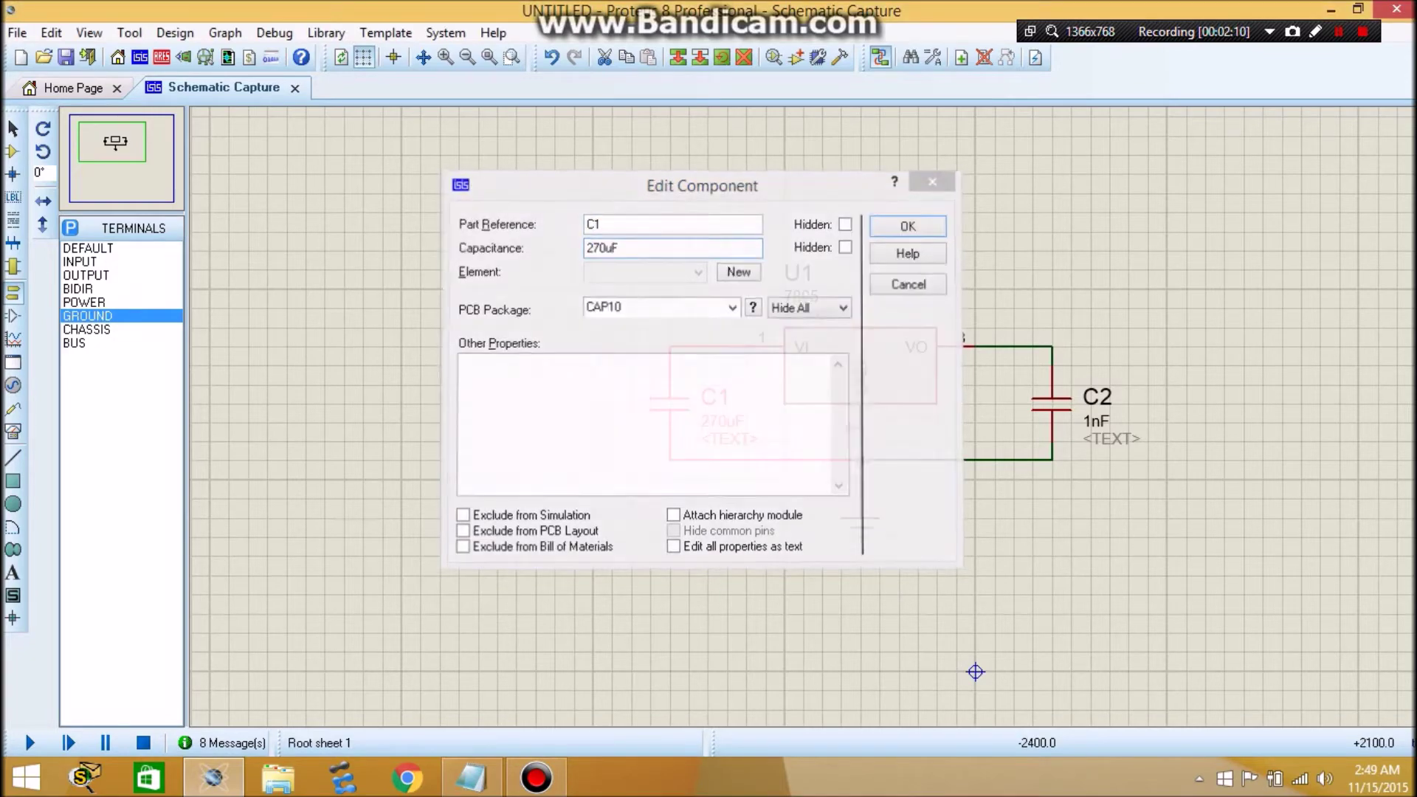
# Set the capacitance of output capacitor C2 to 20uF
pyautogui.hotkey('ctrl', 'e')
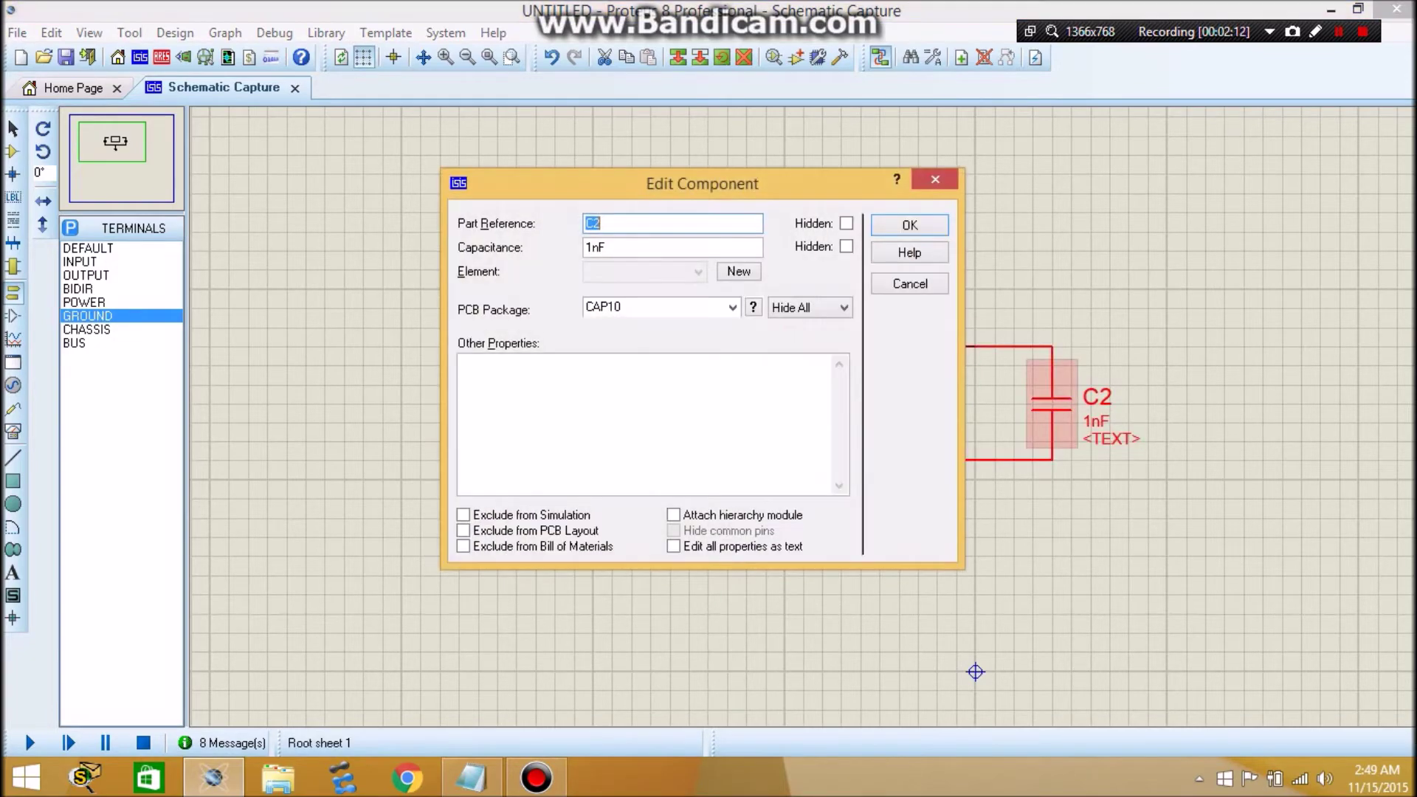
pyautogui.press('Tab')
pyautogui.hotkey('shift', 'Left')
pyautogui.write('20u')
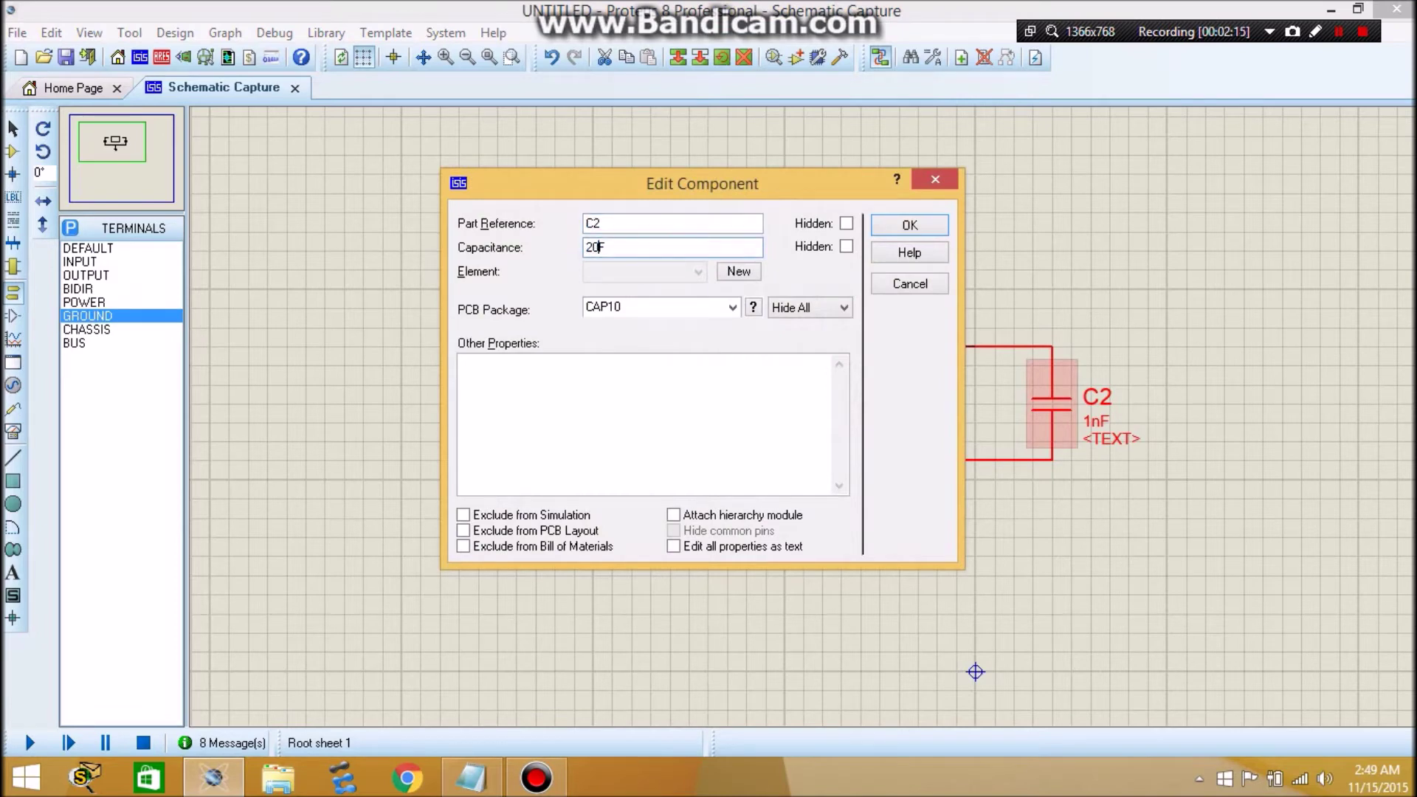
pyautogui.press('Return')
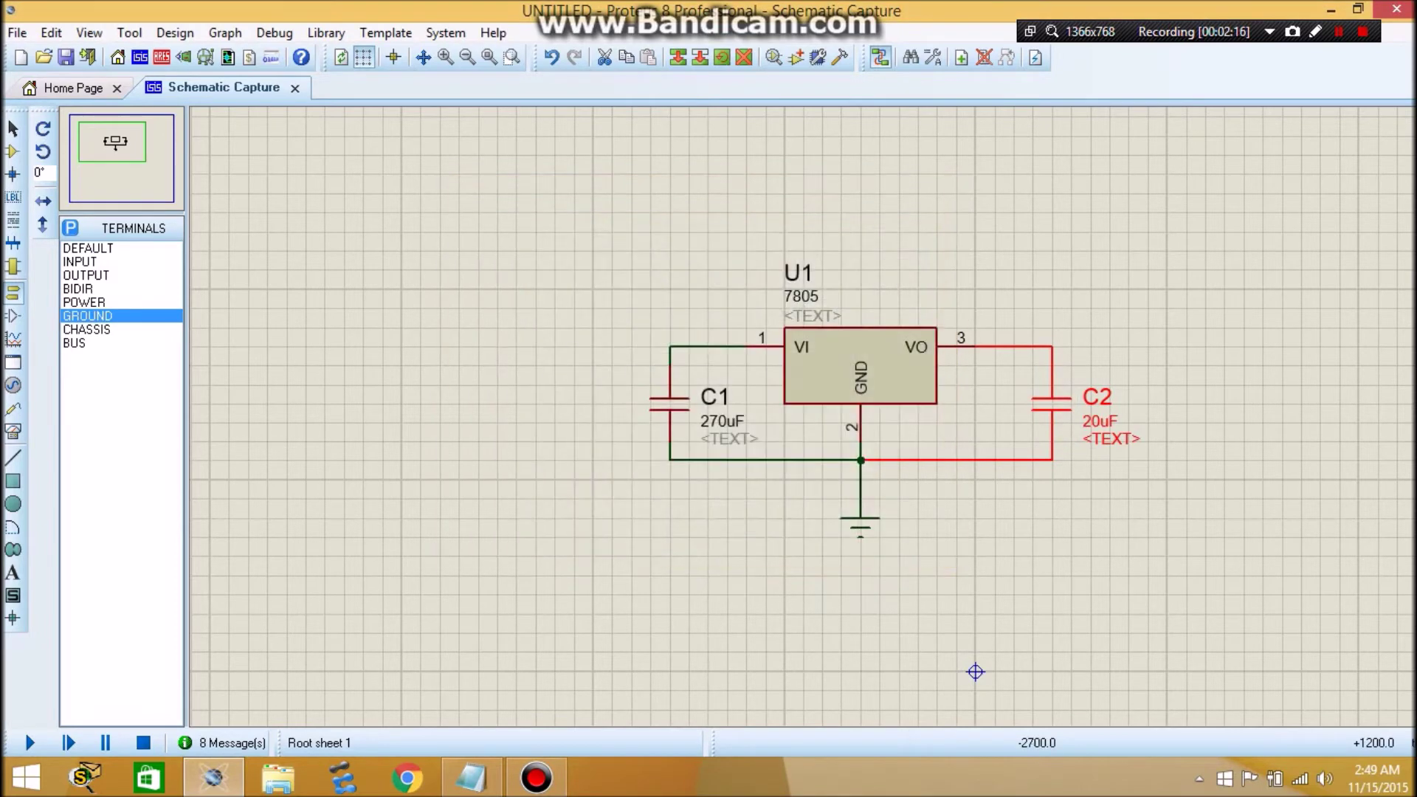
pyautogui.click(975, 672)
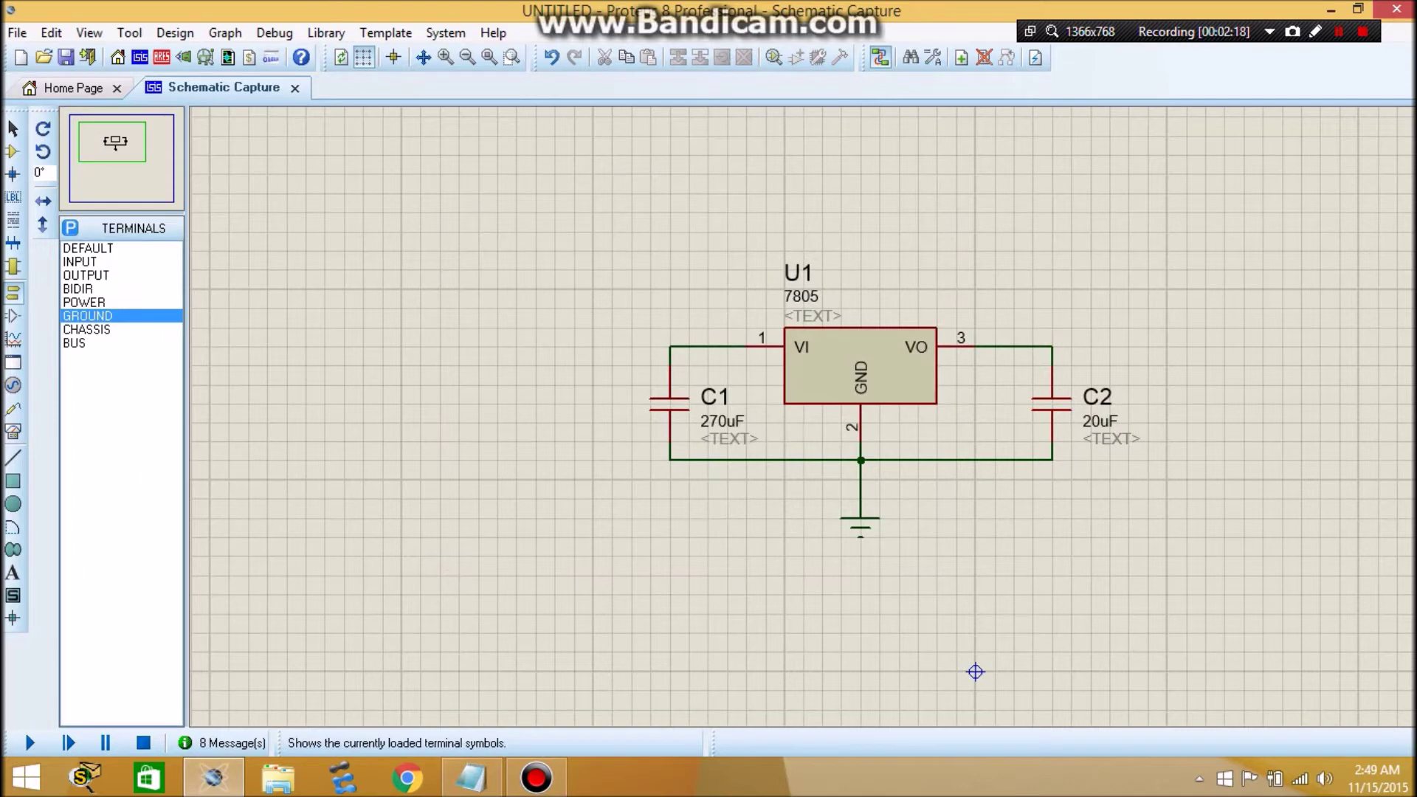
# Place the BRIDGE rectifier on the input side of the circuit, level with capacitor C1
pyautogui.press('c')
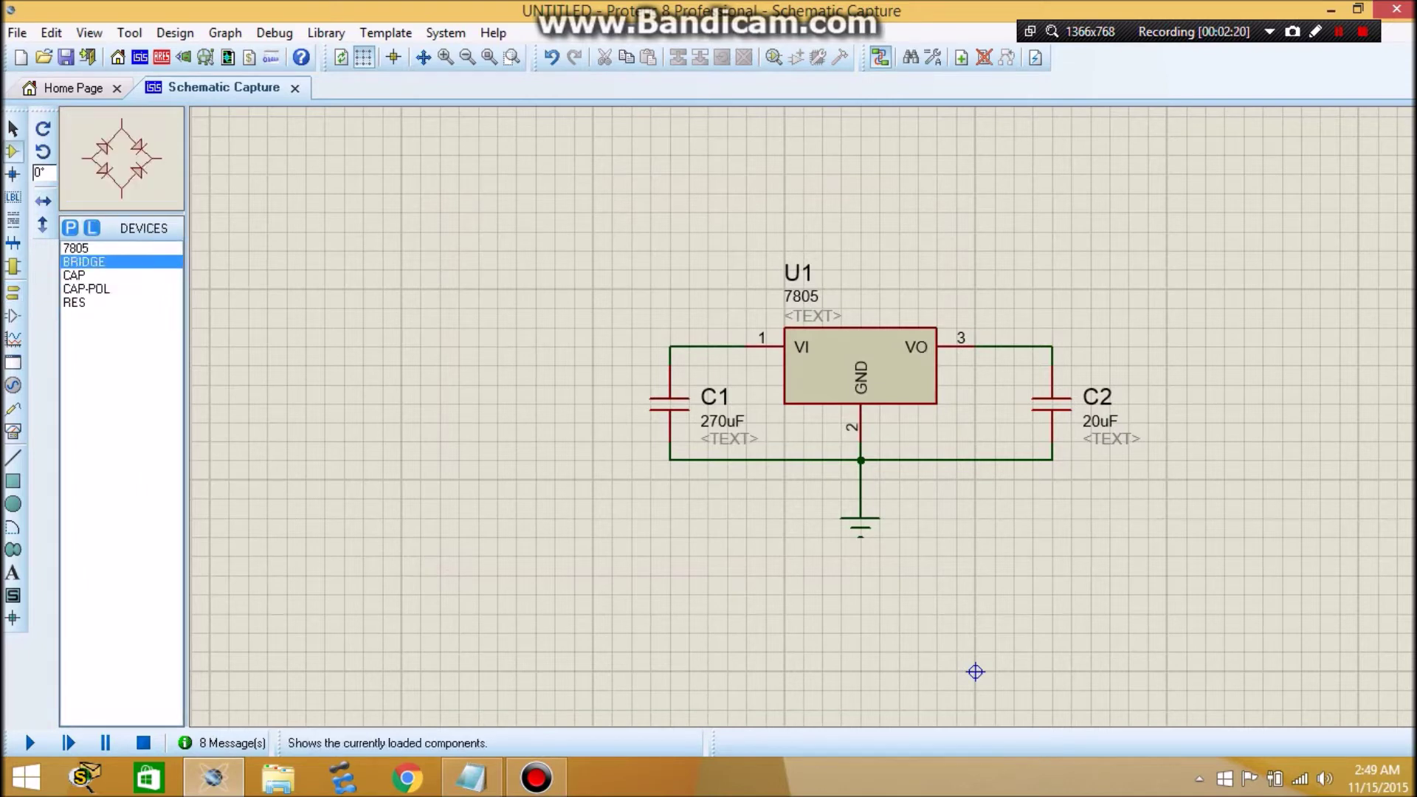
pyautogui.click(518, 407)
pyautogui.click(440, 403)
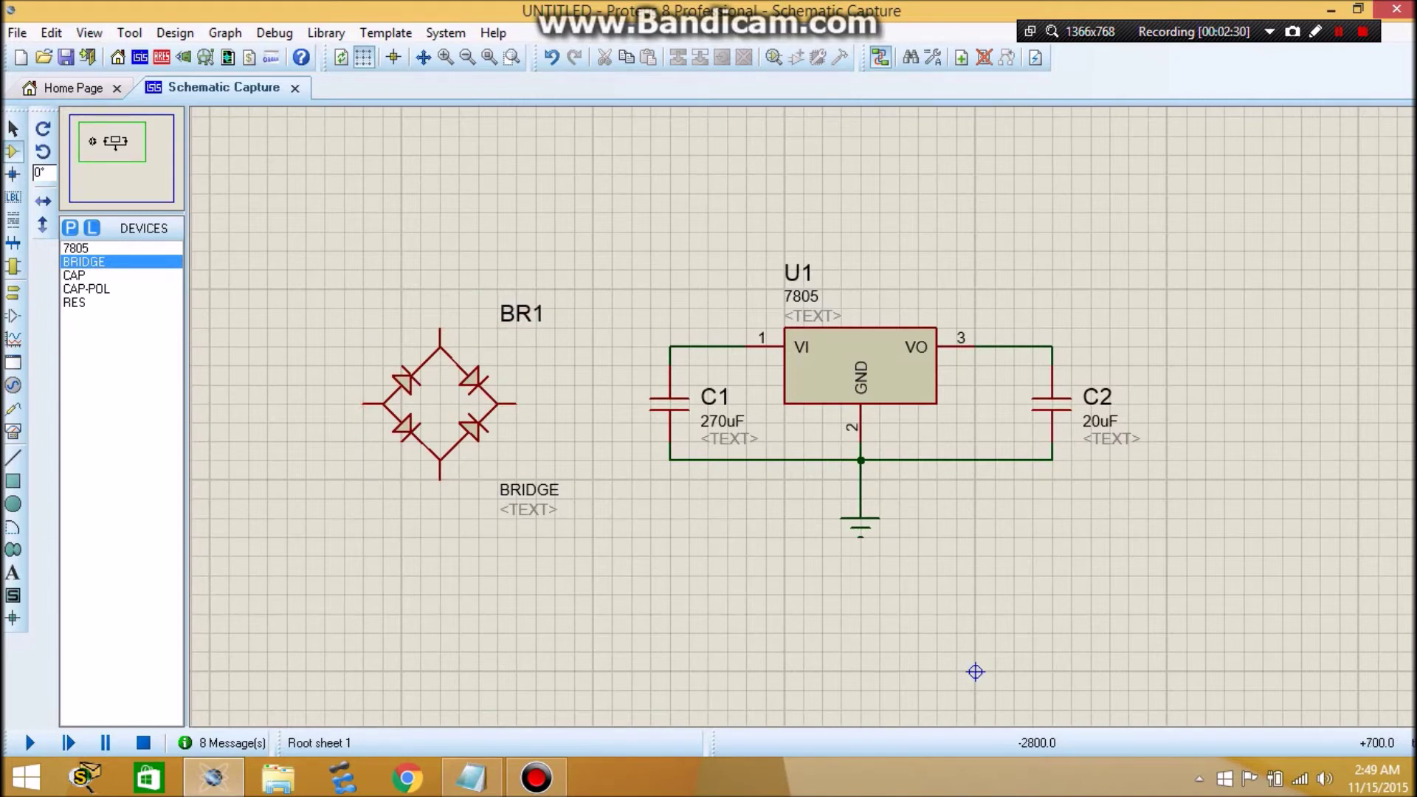
# Draw an open-ended wire from each of the upper and lower AC pins of bridge BR1
pyautogui.click(439, 327)
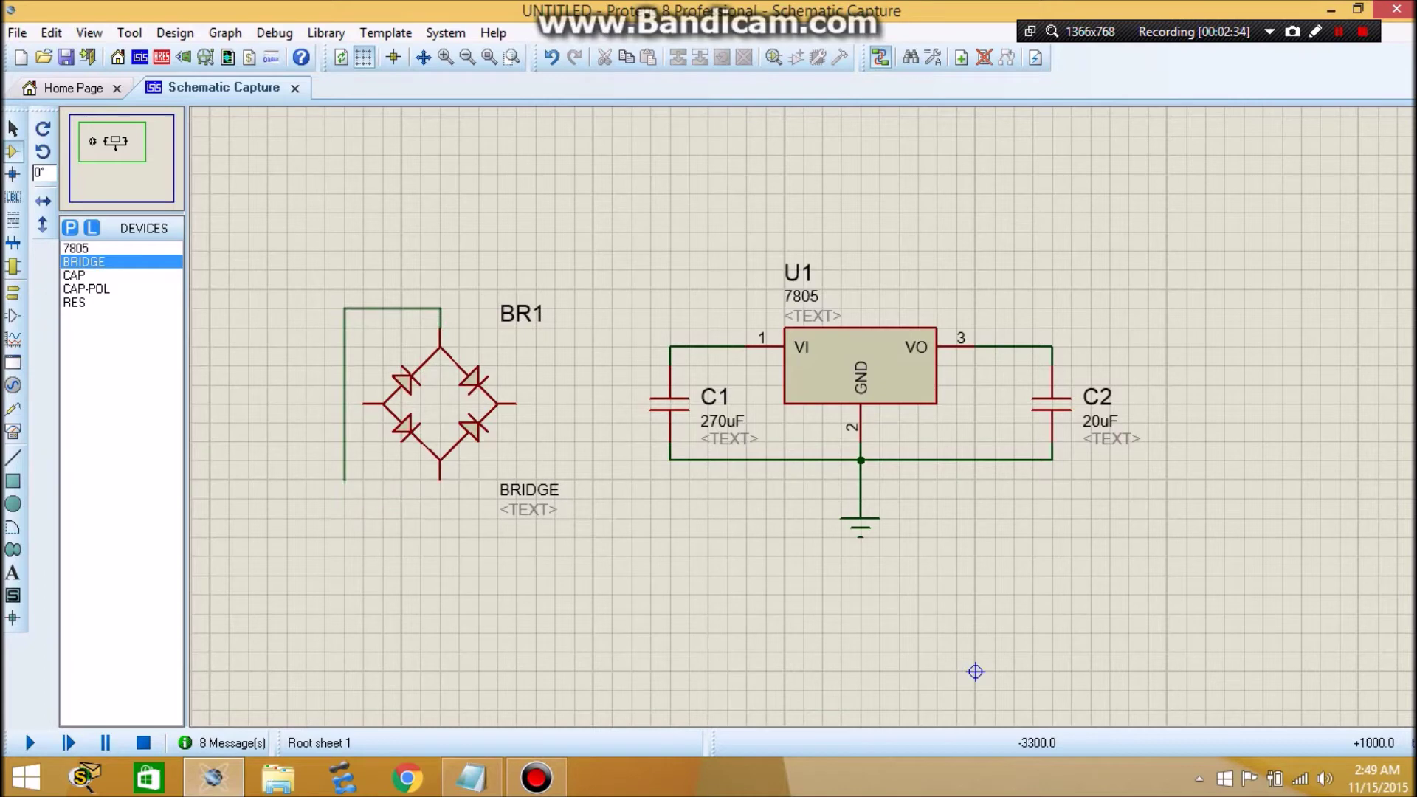
pyautogui.doubleClick(344, 480)
pyautogui.click(440, 480)
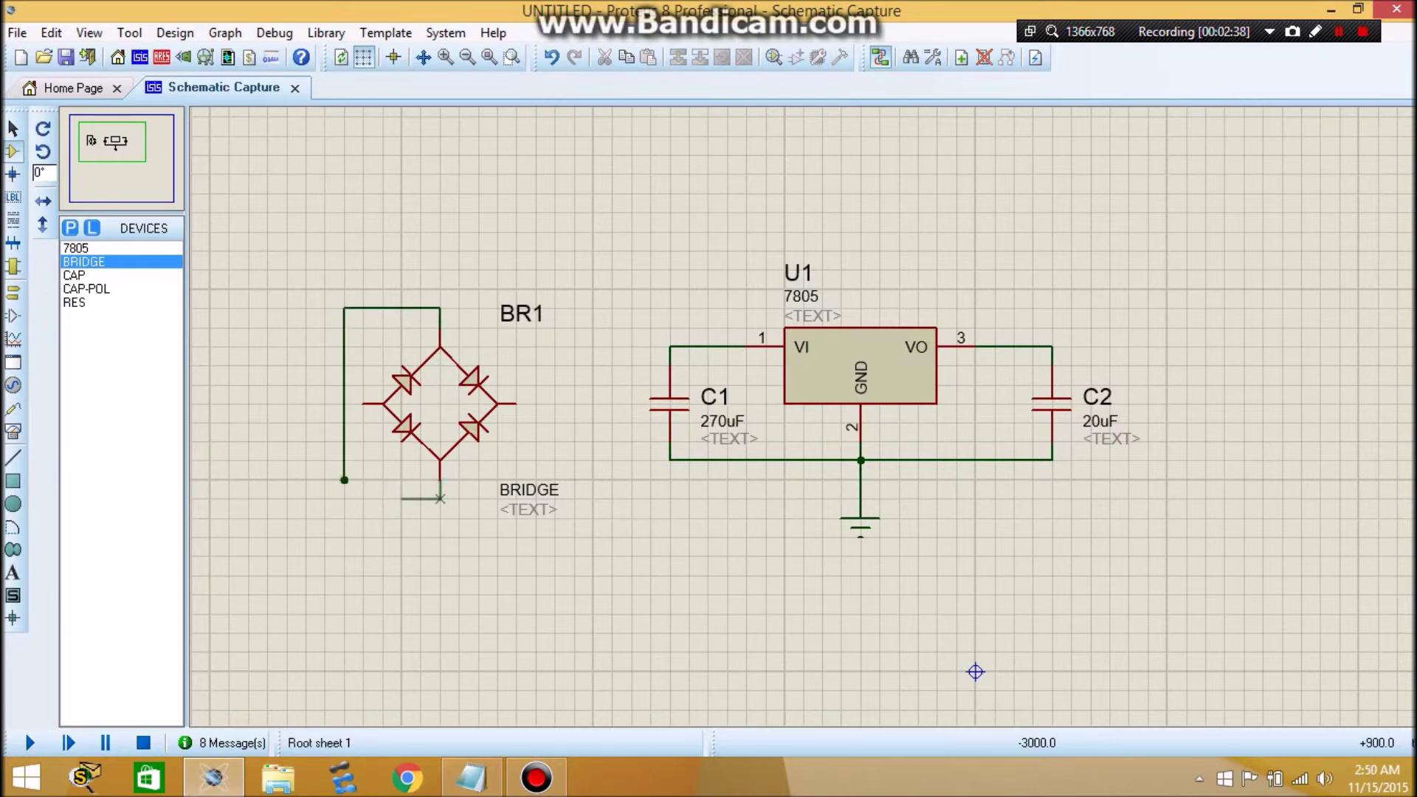
pyautogui.doubleClick(401, 499)
# Wire the bridge's positive output to C1's upper node and its negative output to the common ground line below C1
pyautogui.click(514, 404)
pyautogui.click(671, 346)
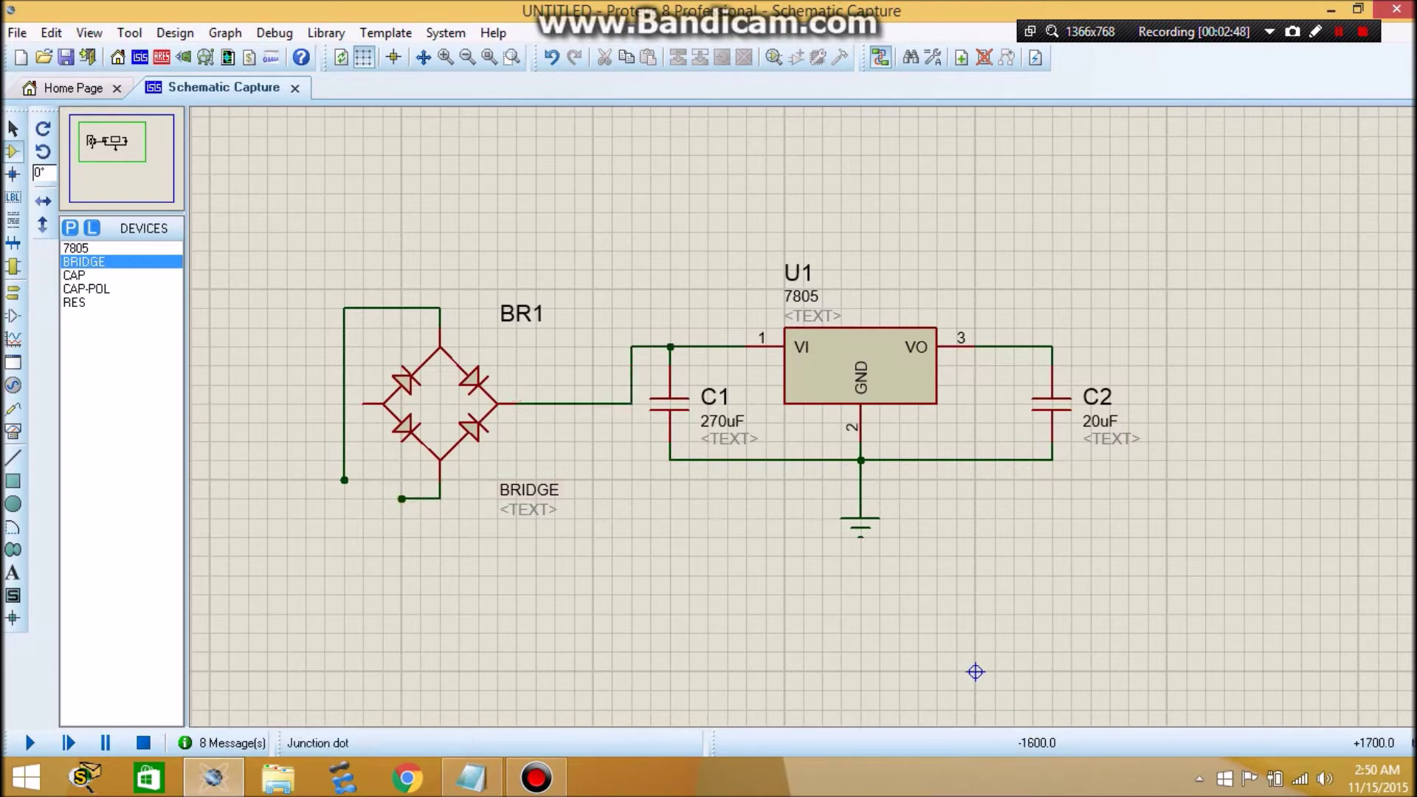
pyautogui.click(363, 404)
pyautogui.click(670, 460)
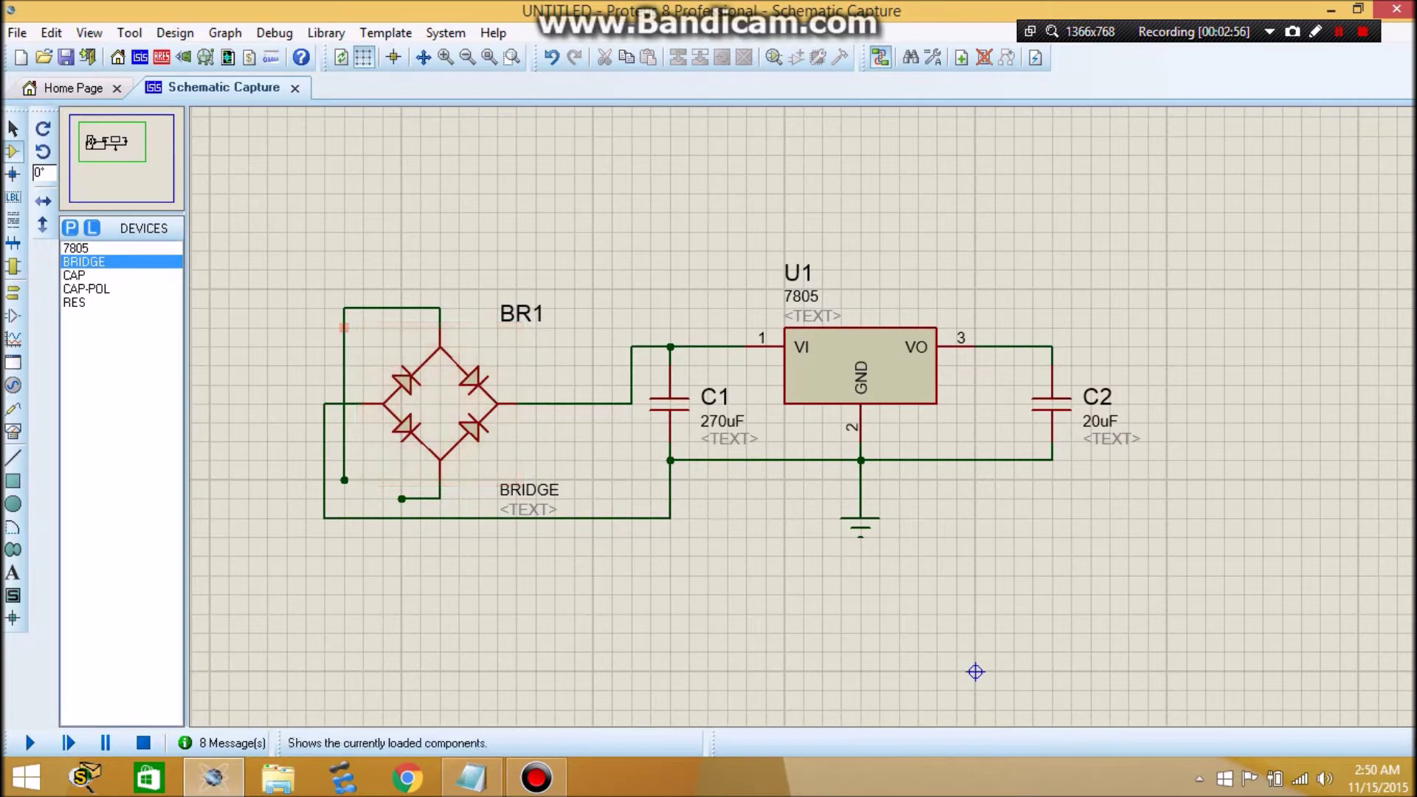
# Delete the two open-ended wires from the bridge's AC pins
pyautogui.click(12, 385)
pyautogui.click(75, 261)
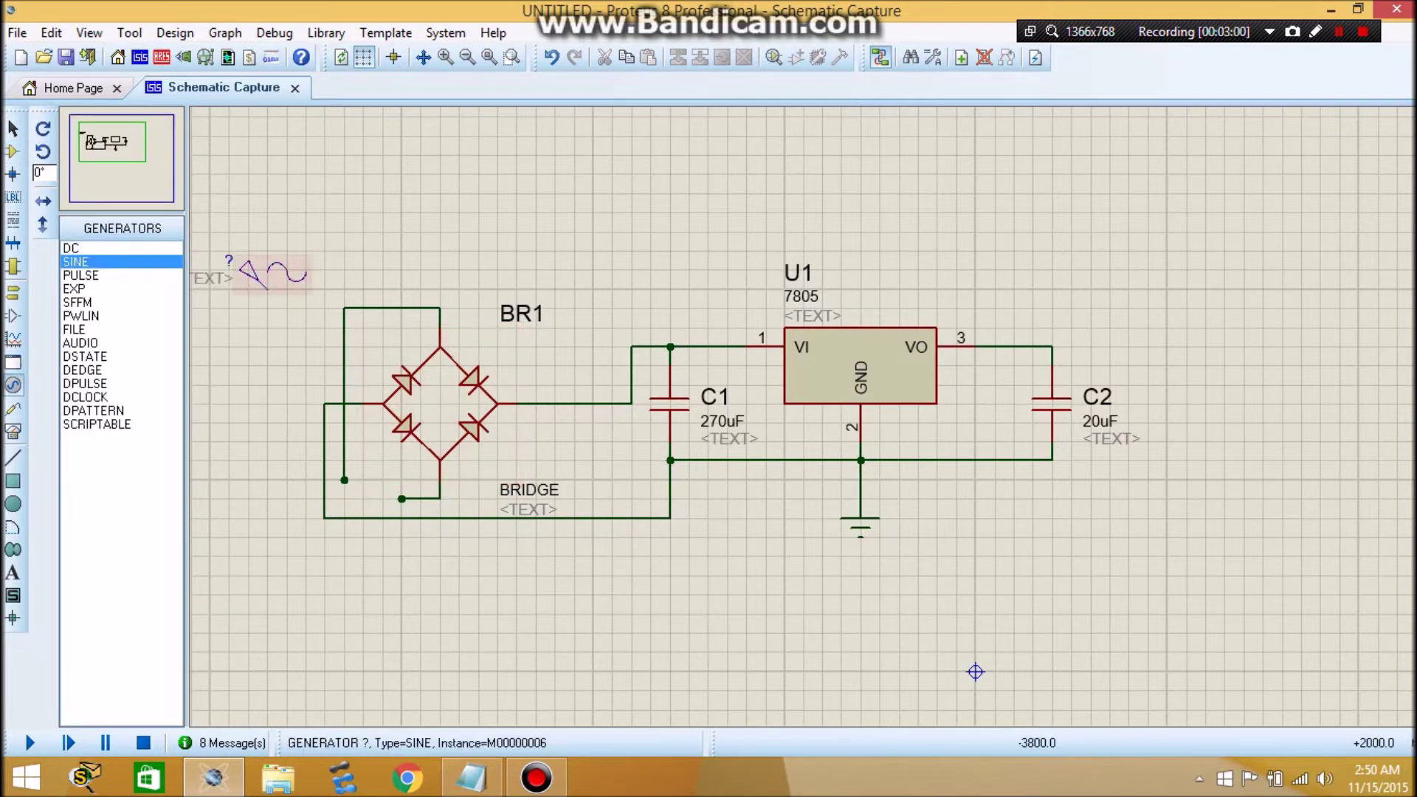
pyautogui.rightClick(344, 365)
pyautogui.rightClick(344, 365)
pyautogui.rightClick(421, 499)
pyautogui.press('Delete')
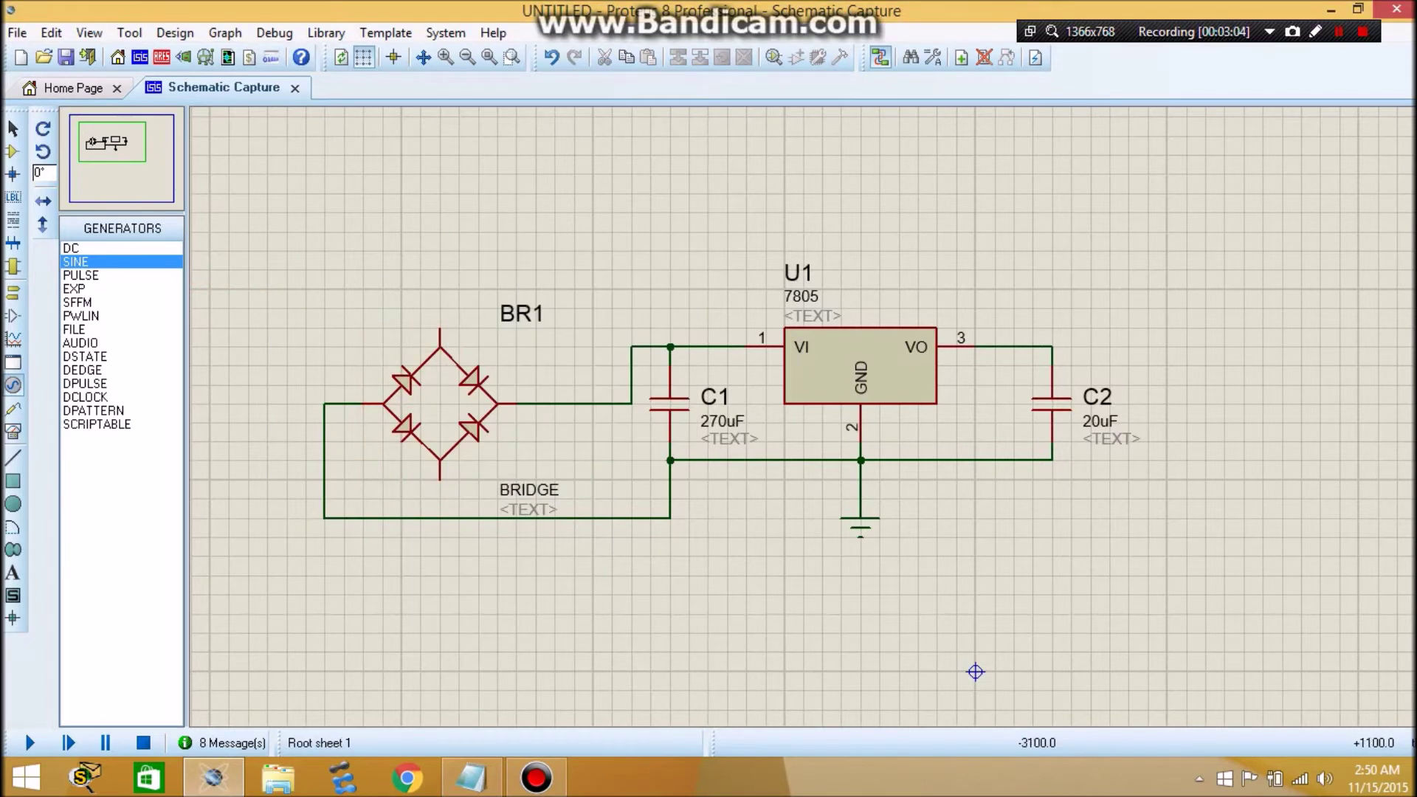
# Search the device library for "sine source" and add the VSINE AC voltage source to the device list
pyautogui.click(13, 129)
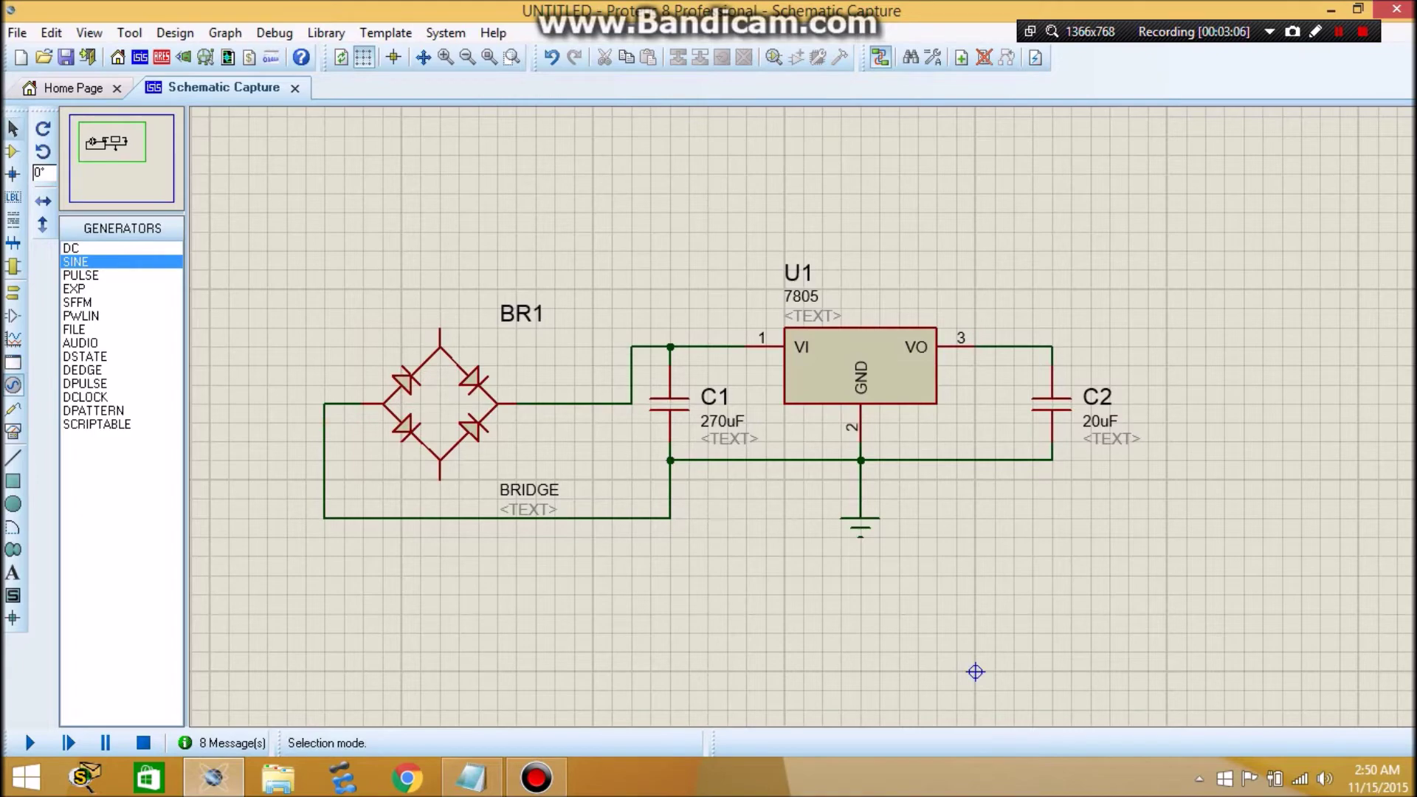
pyautogui.click(13, 152)
pyautogui.click(70, 228)
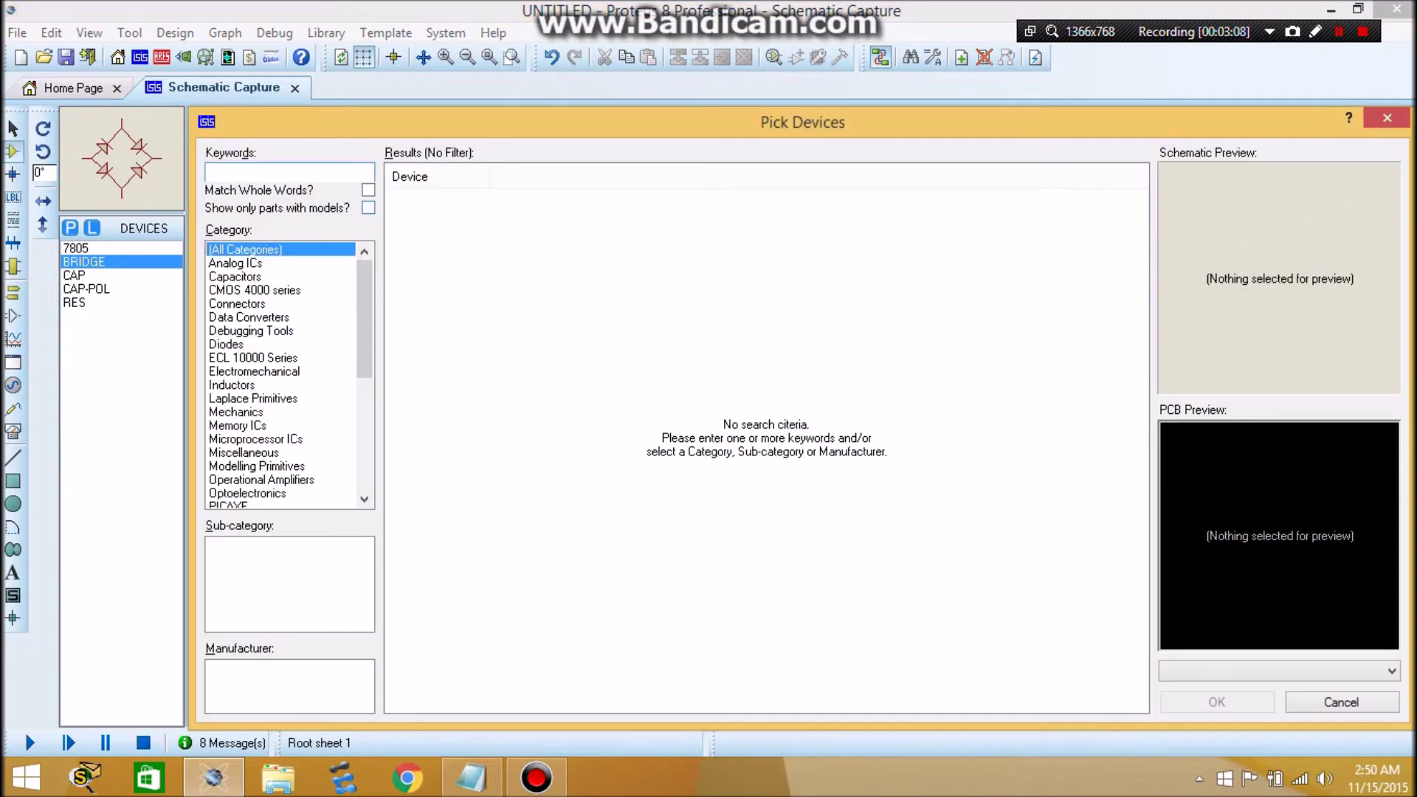
pyautogui.write('sine source')
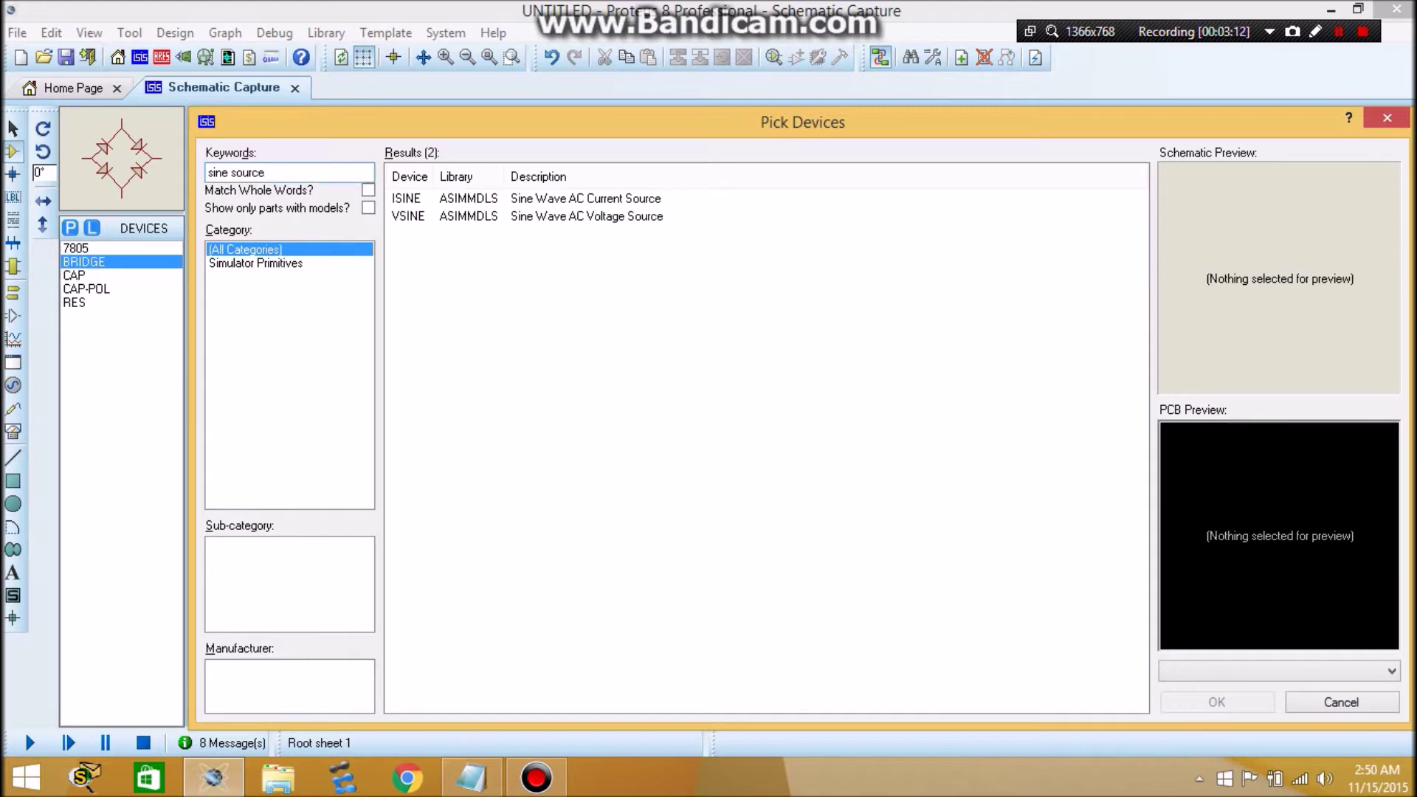
pyautogui.doubleClick(408, 216)
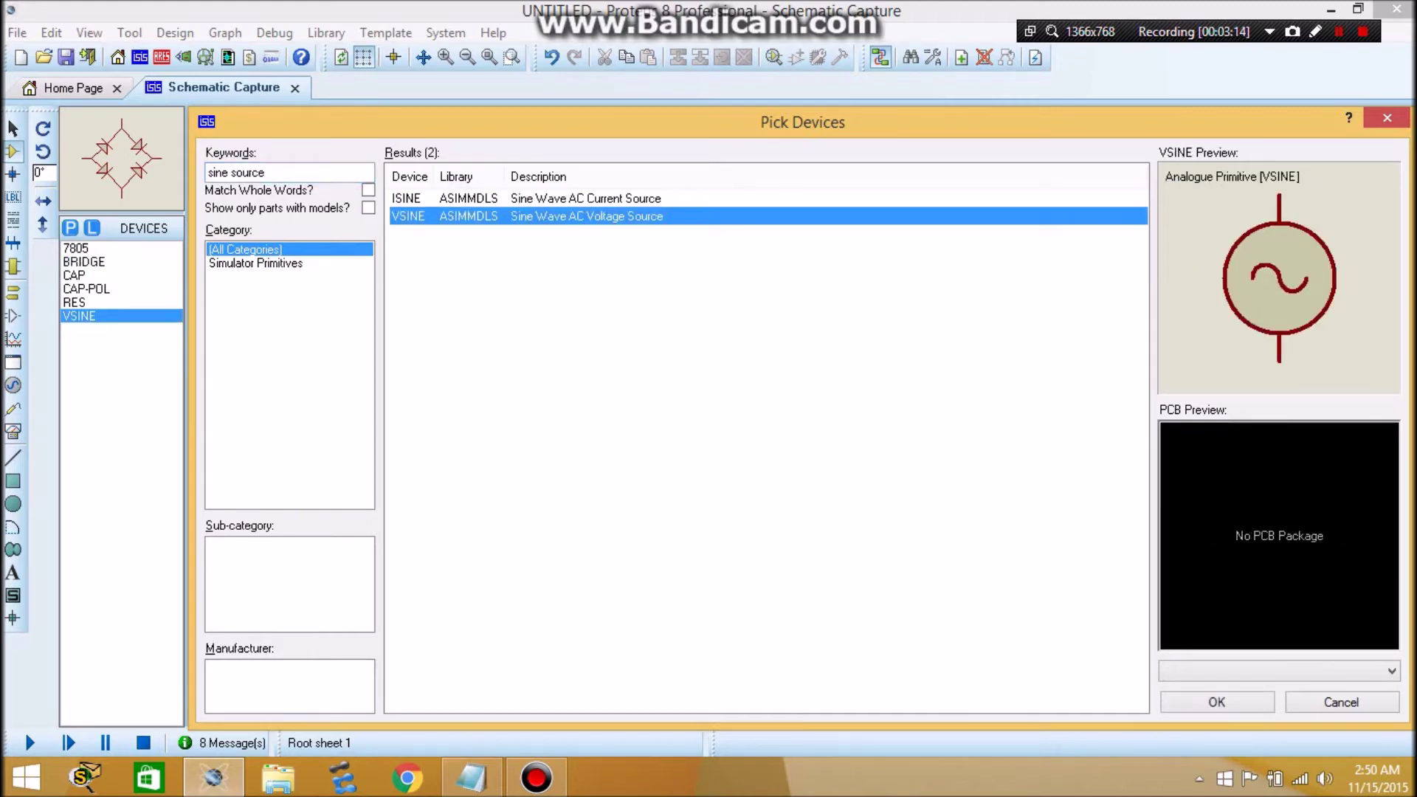
pyautogui.press('Return')
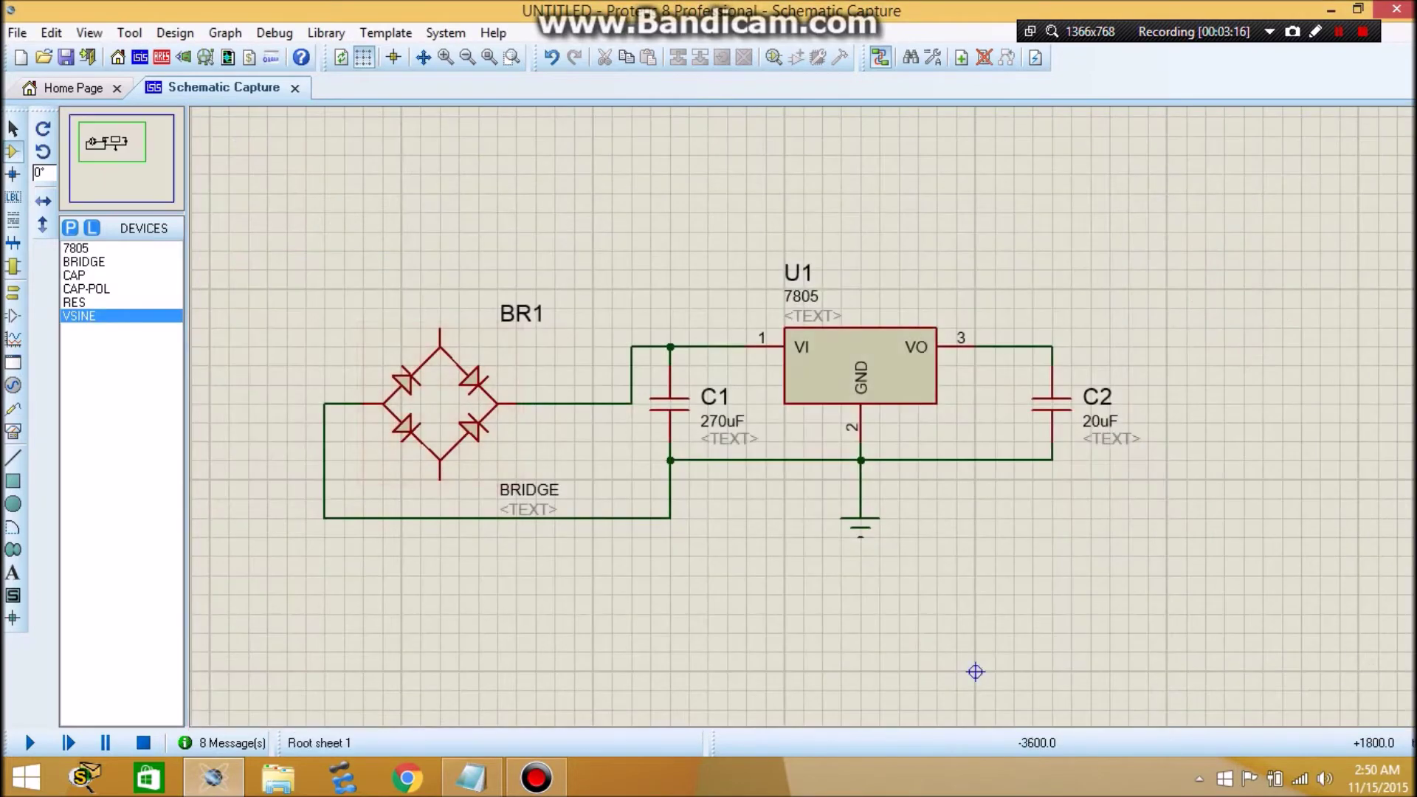
# Place the VSINE source on the input side of the bridge and wire its two pins to the bridge's AC pins
pyautogui.click(325, 366)
pyautogui.moveTo(325, 365); pyautogui.dragTo(267, 385)
pyautogui.click(267, 327)
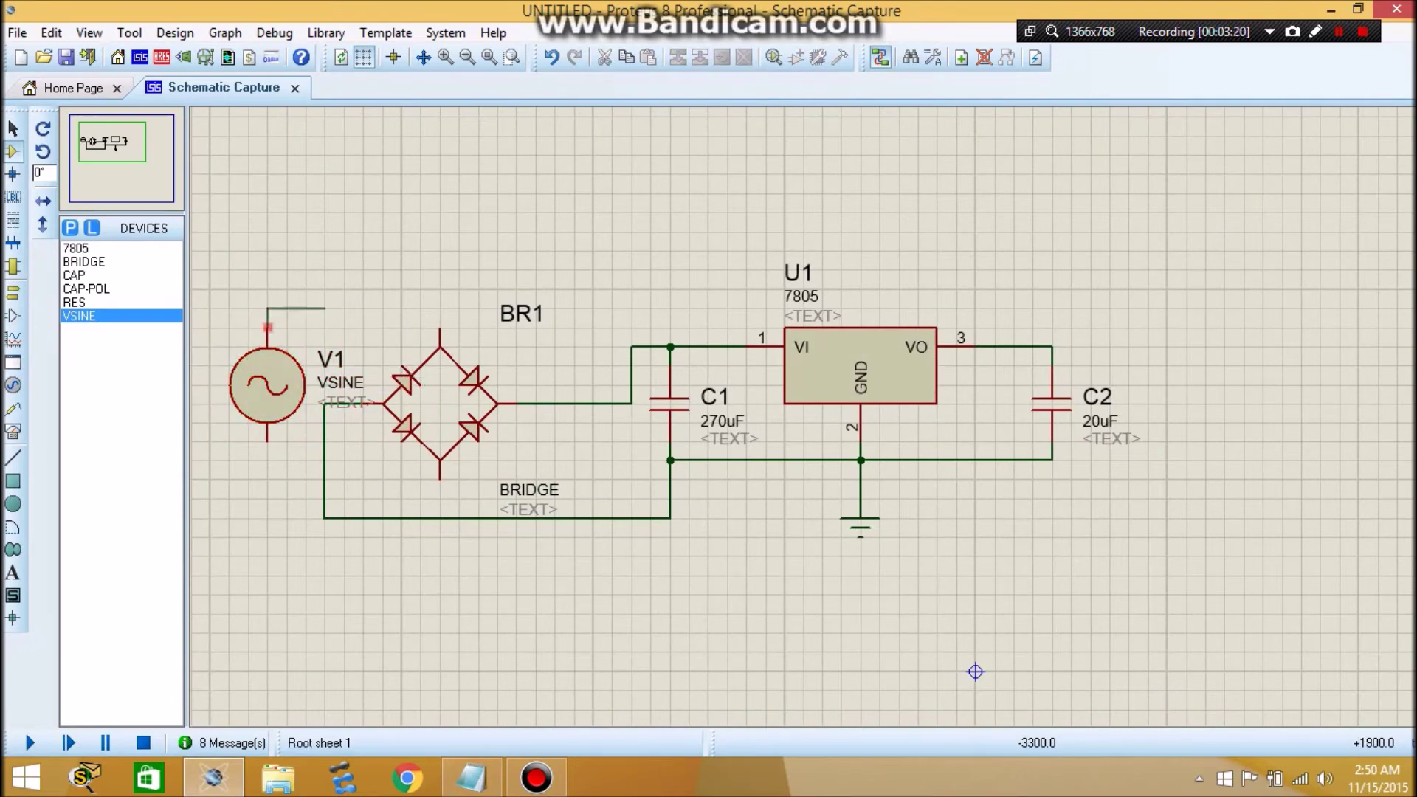
pyautogui.click(440, 329)
pyautogui.click(267, 440)
pyautogui.click(440, 459)
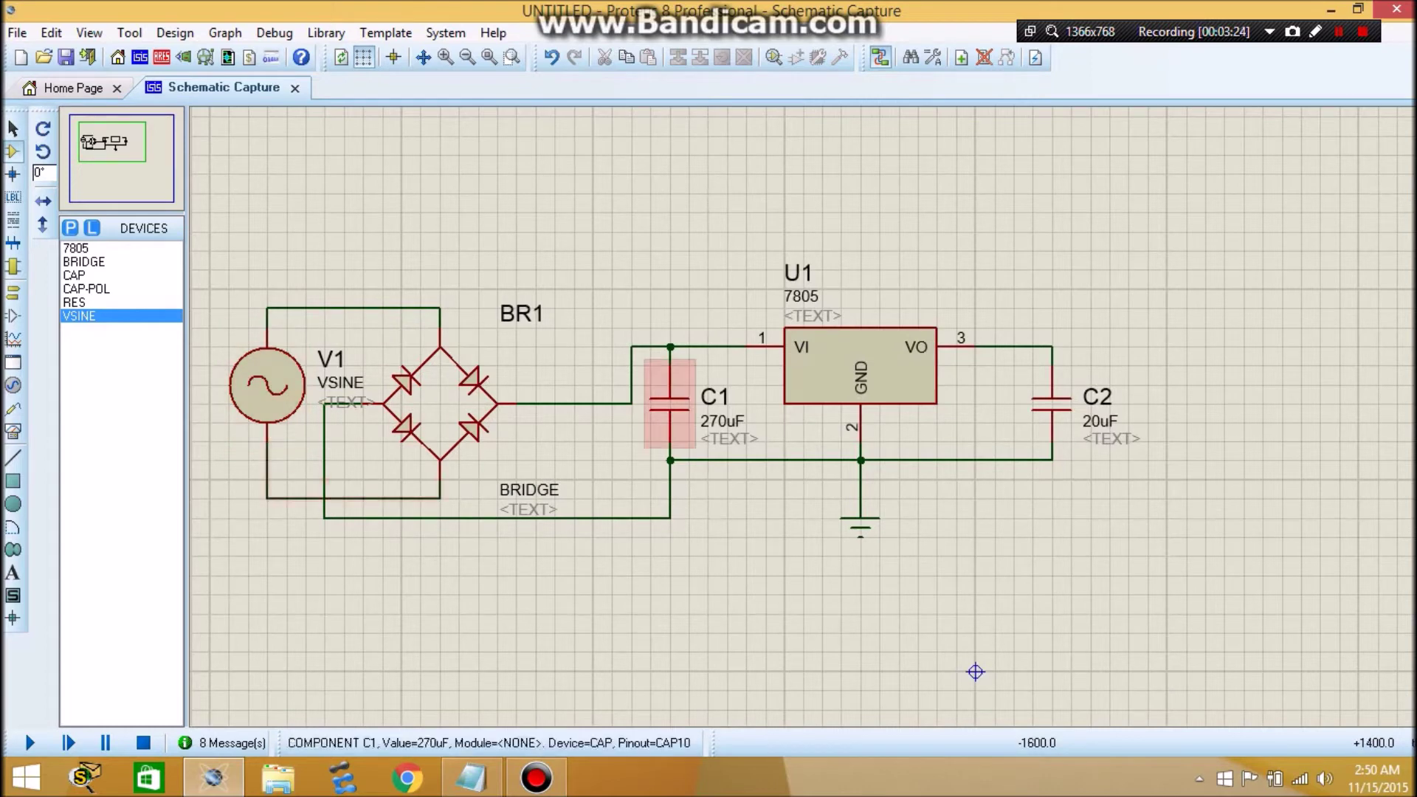
# Delete the wire between the bridge's positive output and C1
pyautogui.rightClick(631, 392)
pyautogui.click(668, 451)
pyautogui.click(13, 293)
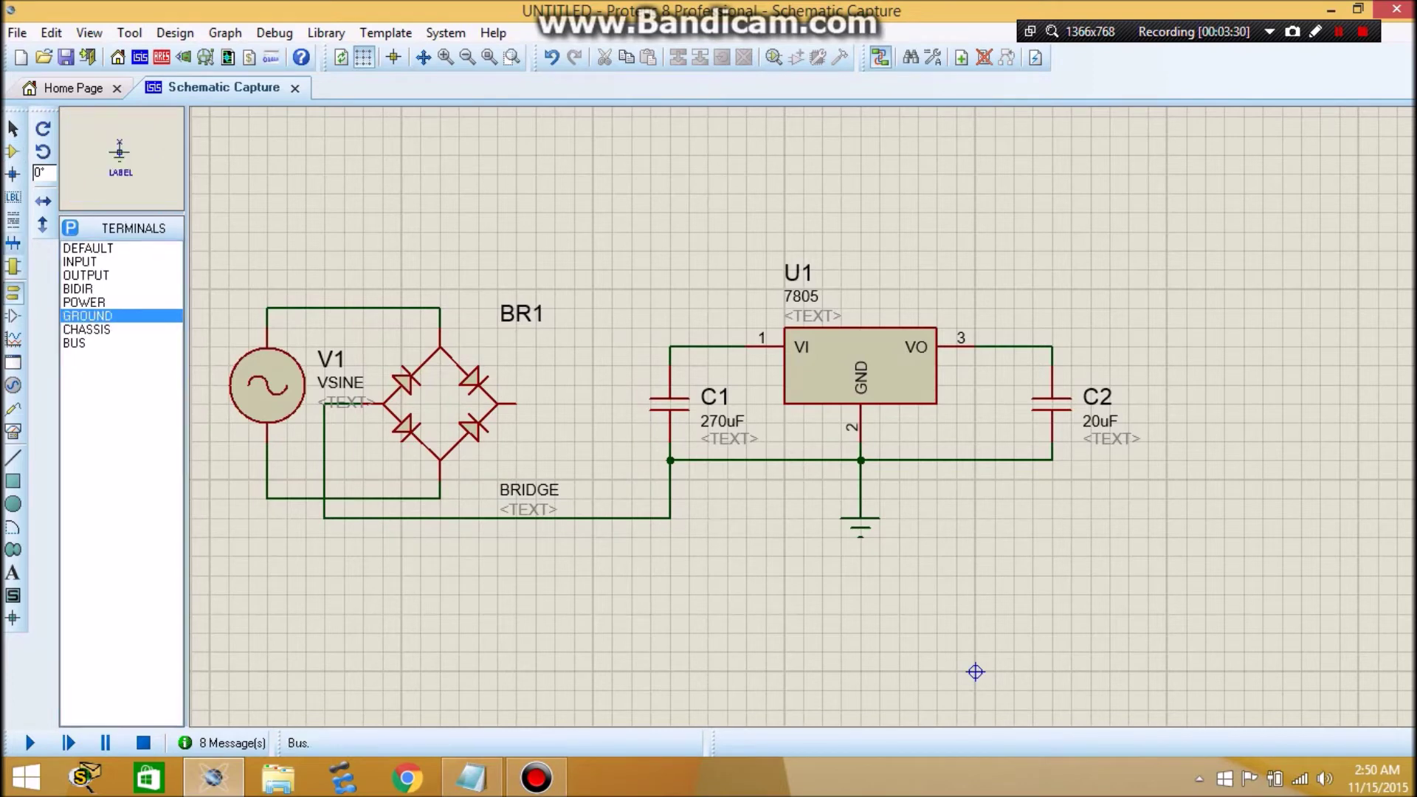
pyautogui.click(11, 151)
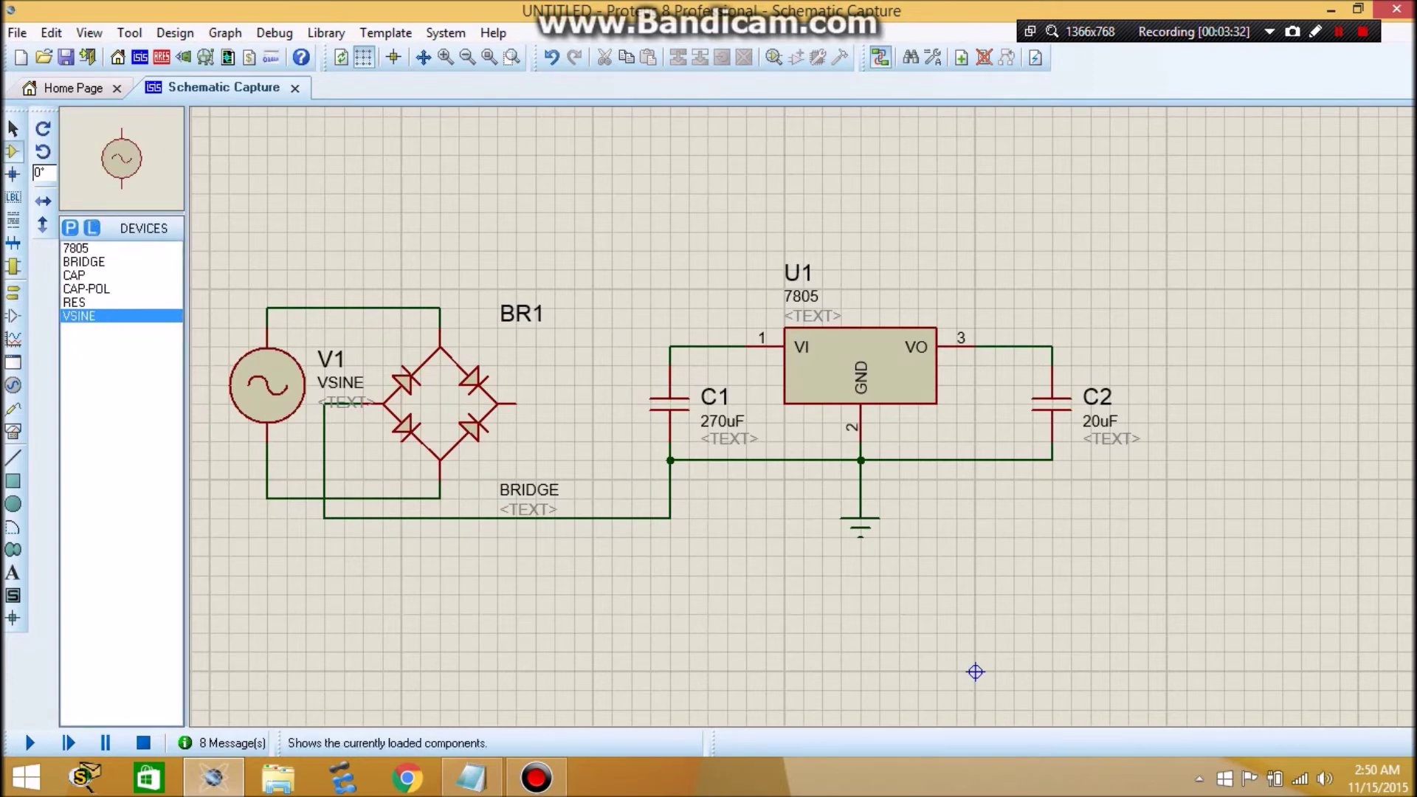
# Place a CAP-POL capacitor between the bridge and C1 and rotate it upright
pyautogui.click(87, 289)
pyautogui.click(593, 404)
pyautogui.click(594, 404)
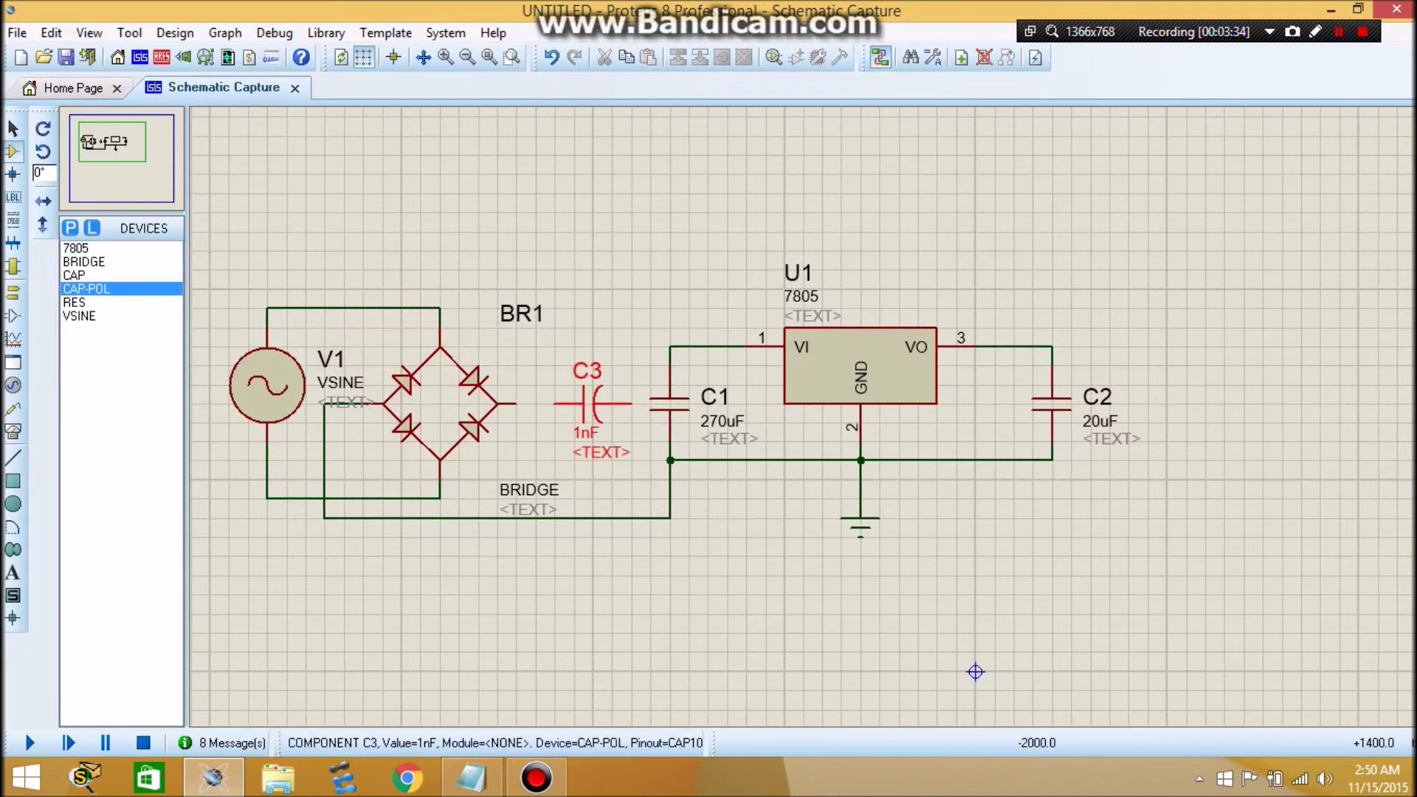
pyautogui.rightClick(612, 404)
pyautogui.click(664, 275)
# Wire polarized capacitor C3 in parallel with C1, from the regulator input line to the ground line
pyautogui.click(592, 367)
pyautogui.click(670, 346)
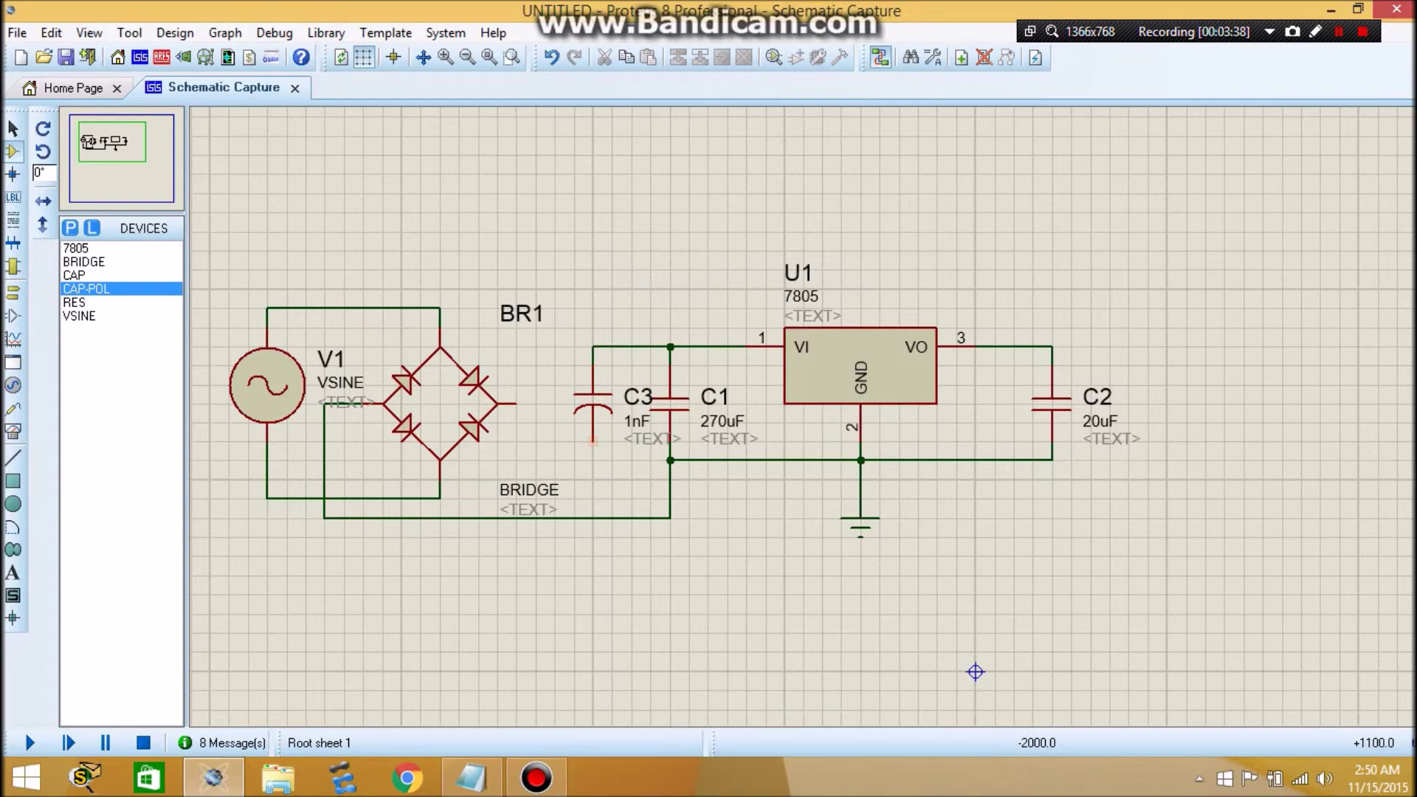
pyautogui.click(593, 440)
pyautogui.click(670, 459)
# Set the capacitance of C3 to 2200uF and wire the bridge's positive output to C3's upper node
pyautogui.doubleClick(595, 405)
pyautogui.press('Tab')
pyautogui.write('2200')
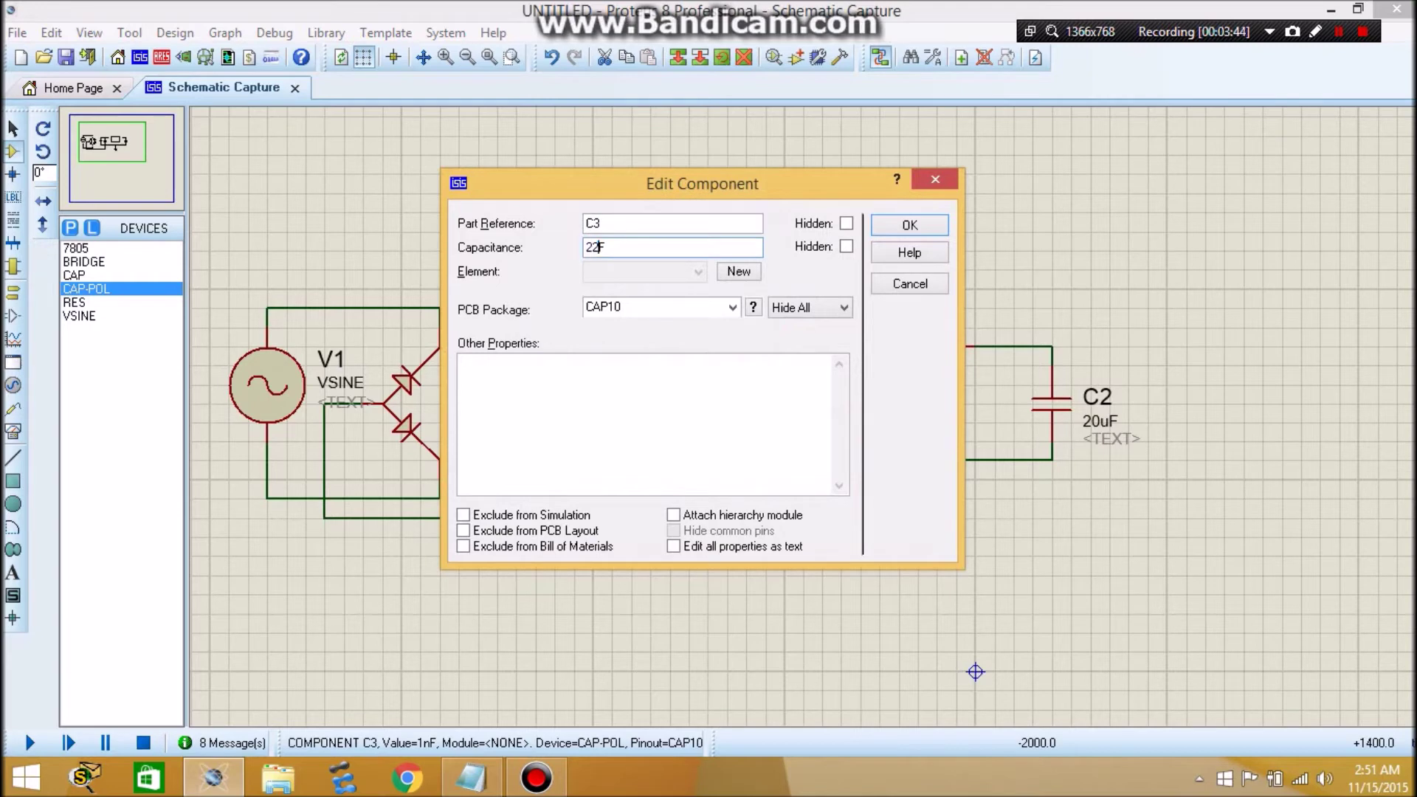
pyautogui.write('u')
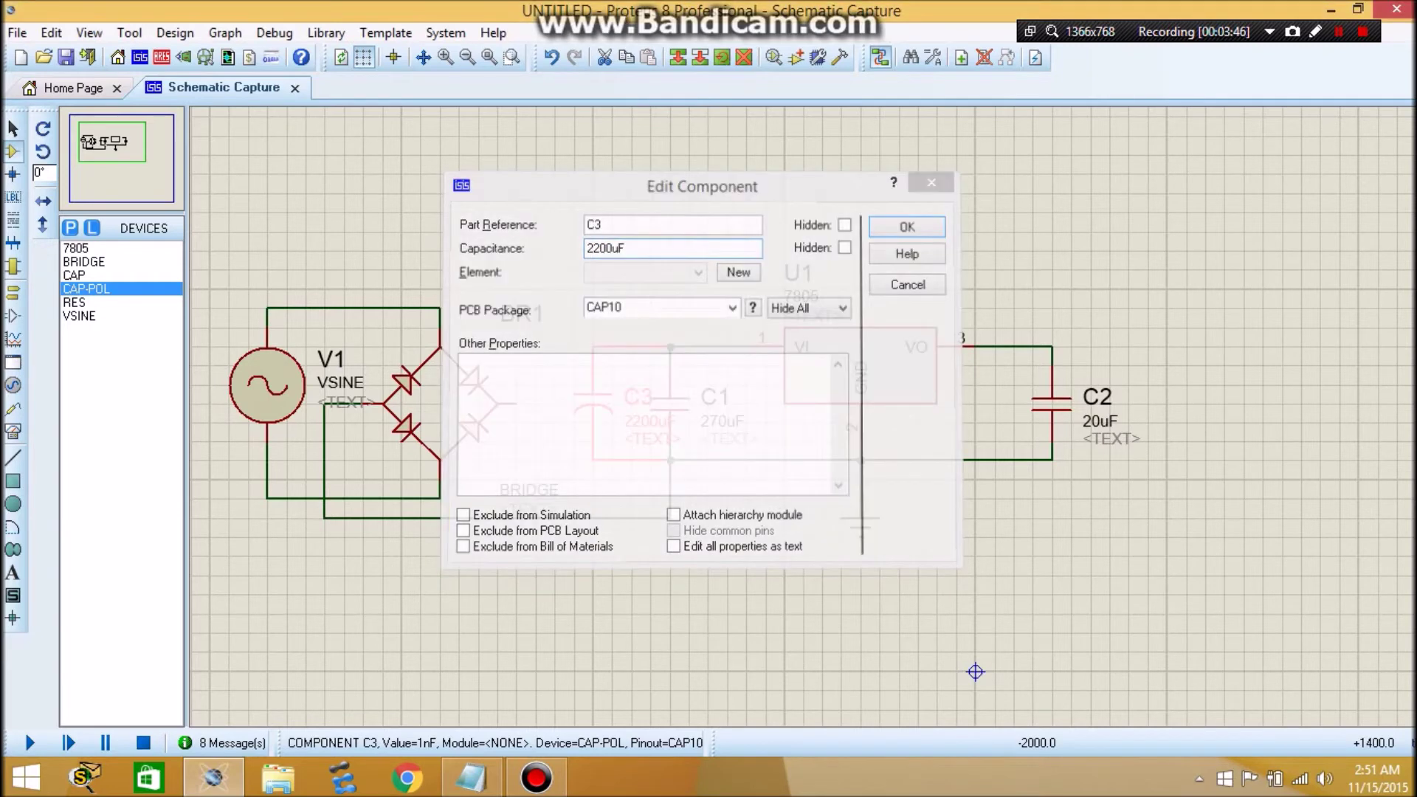
pyautogui.press('Return')
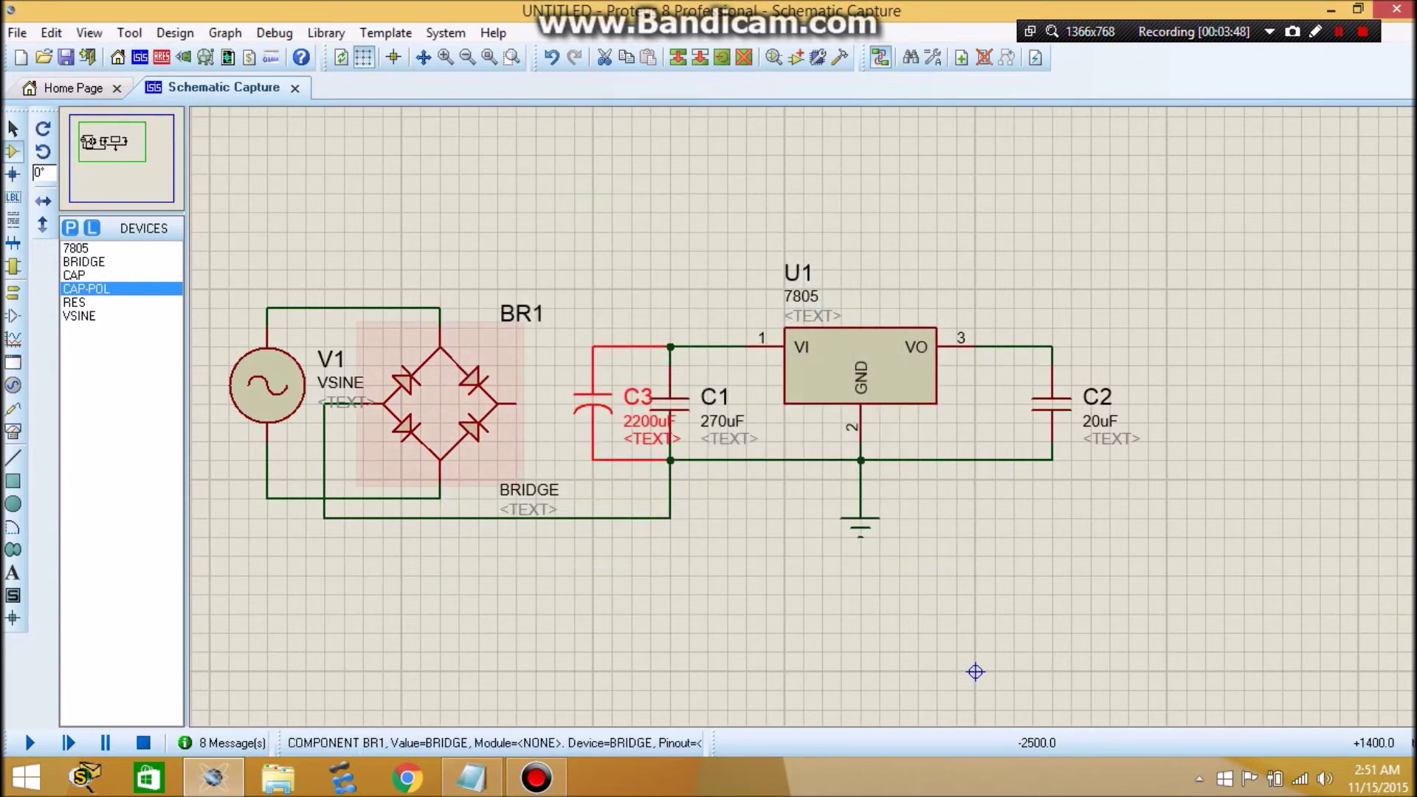
pyautogui.click(517, 404)
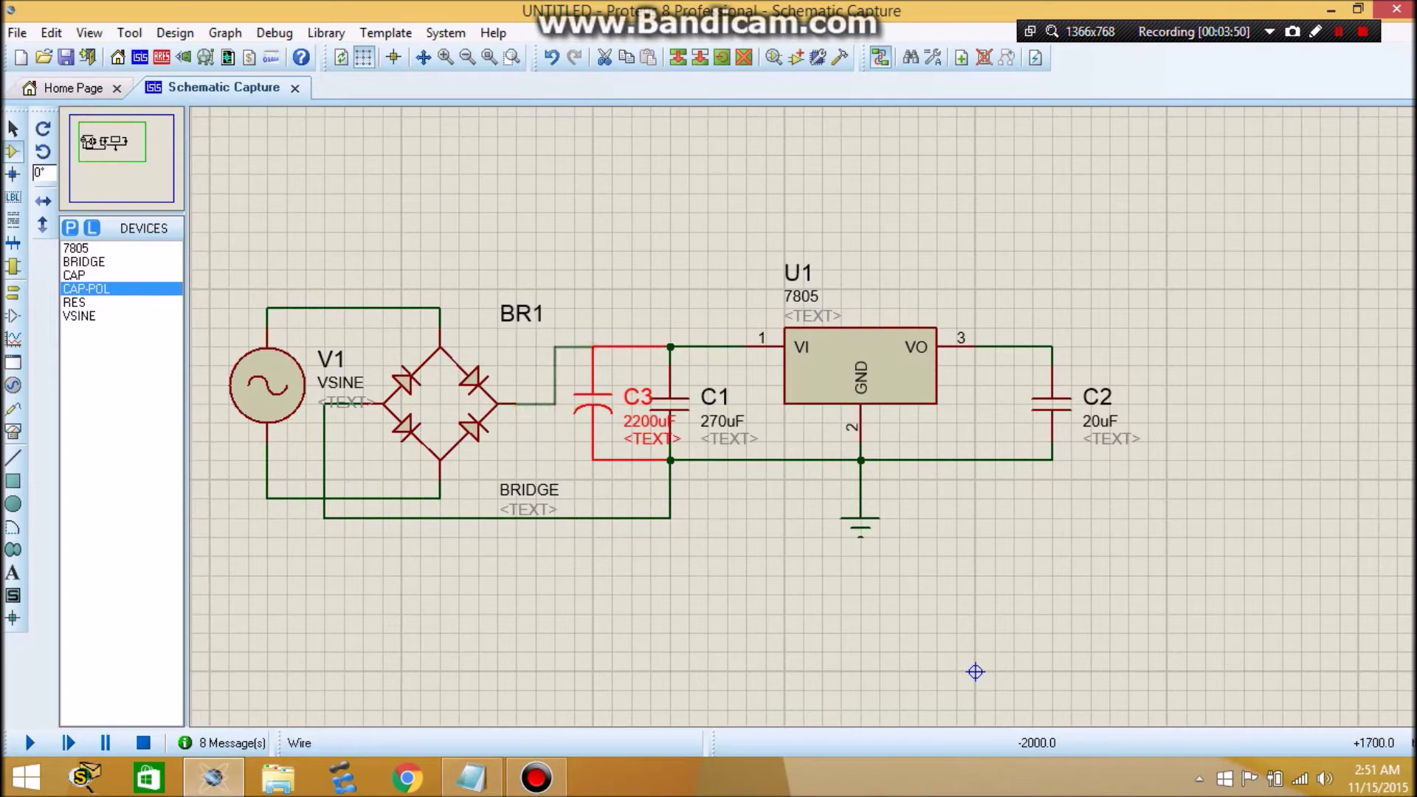
pyautogui.click(593, 347)
pyautogui.doubleClick(267, 386)
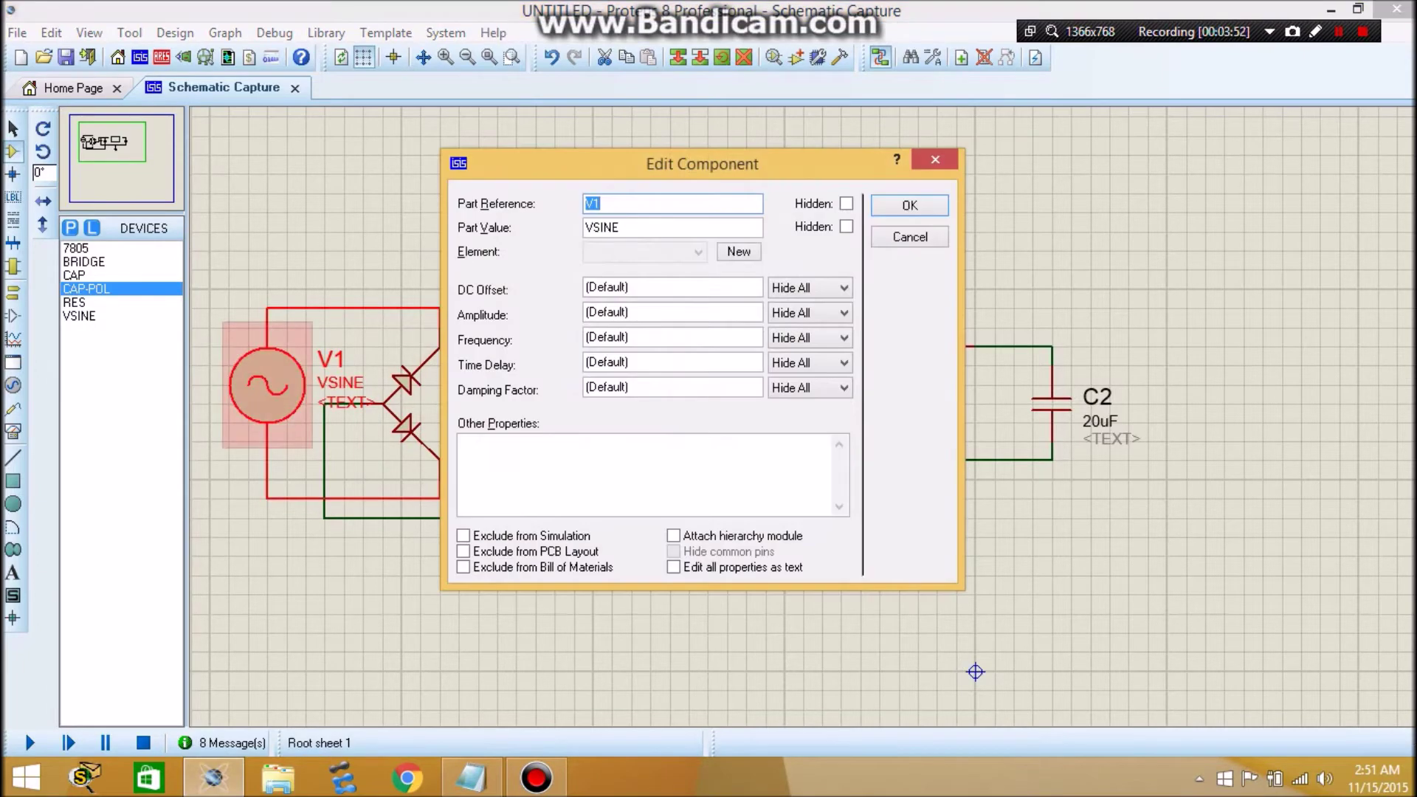
pyautogui.click(609, 287)
pyautogui.write('10')
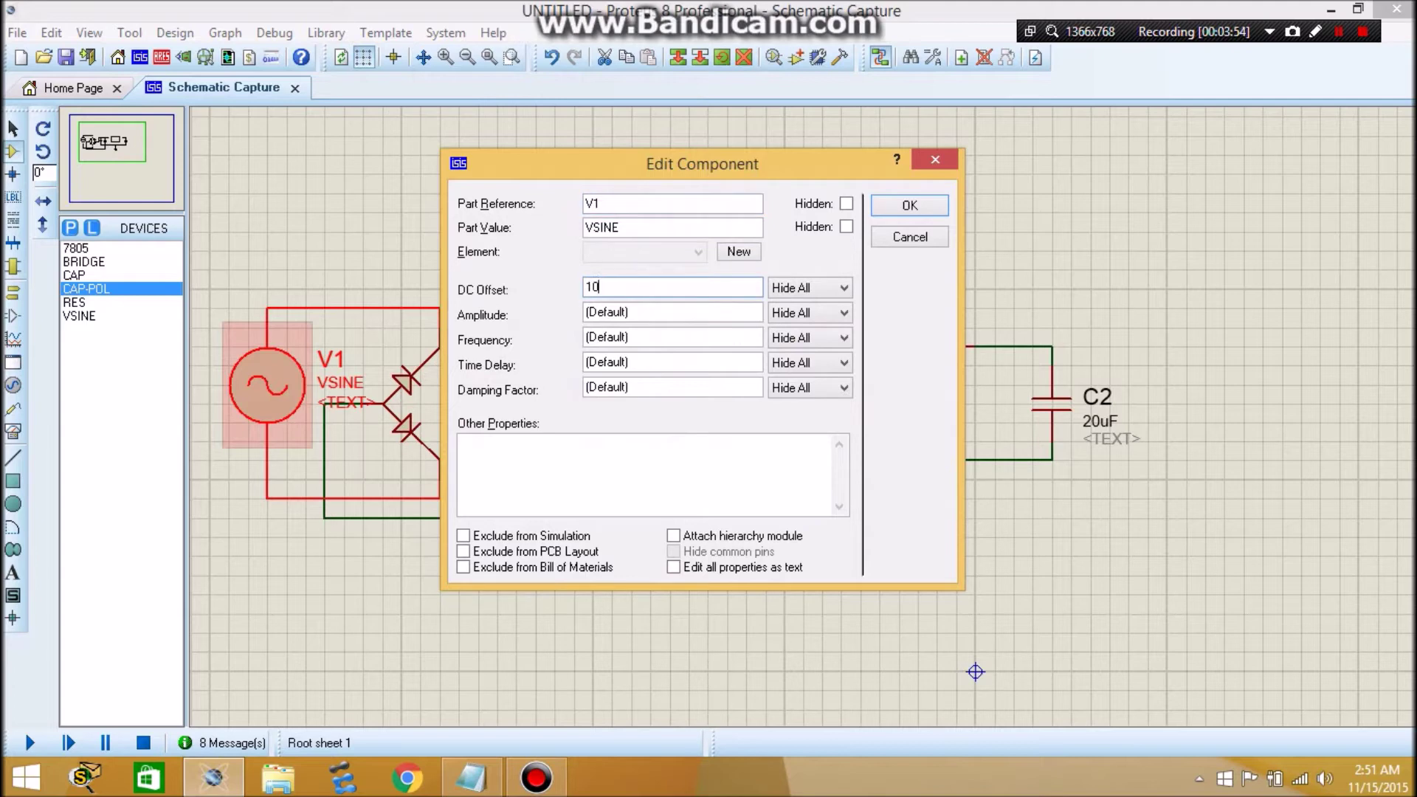
pyautogui.press('BackSpace')
pyautogui.press('BackSpace')
pyautogui.hotkey('ctrl', 'z')
pyautogui.press('BackSpace')
pyautogui.write('(Default')
pyautogui.press('Tab')
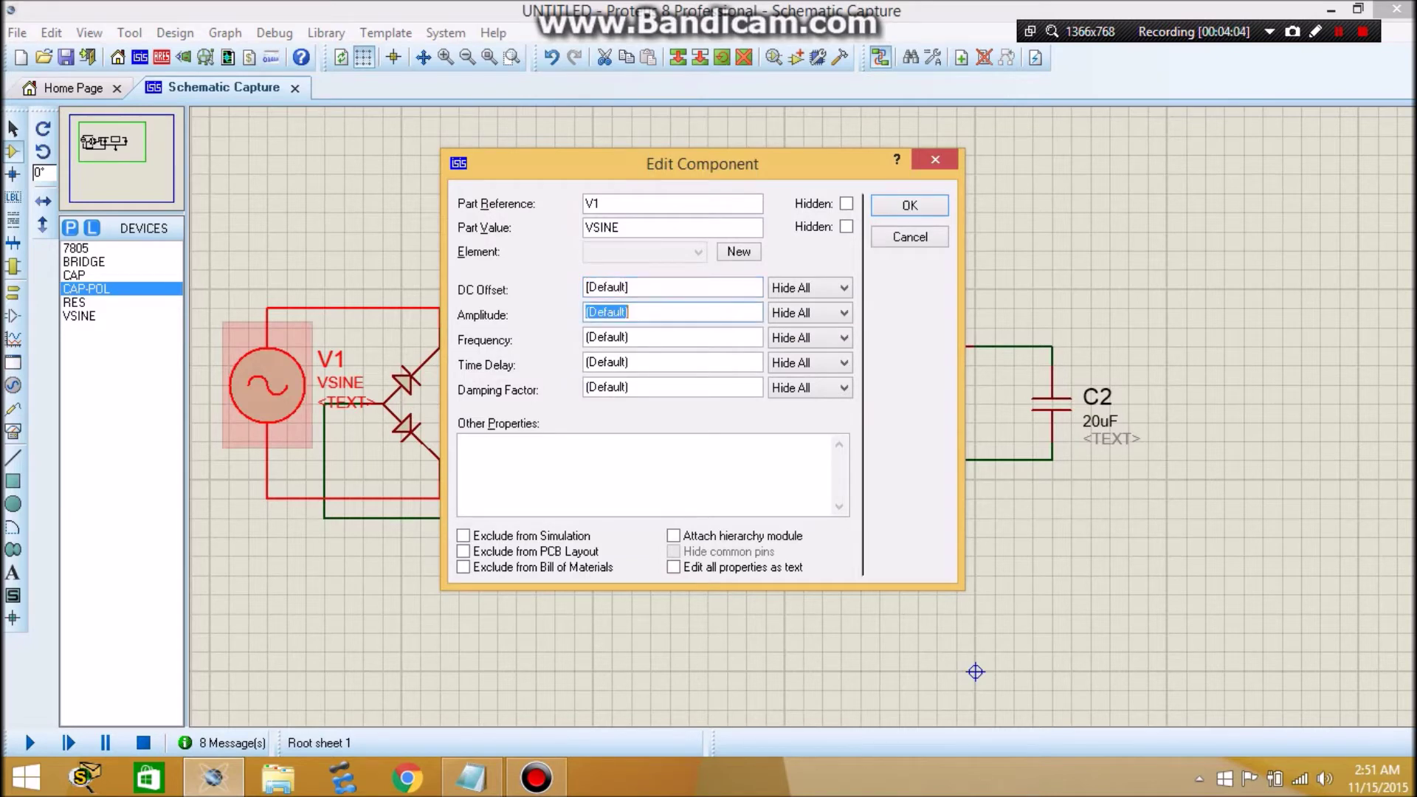
pyautogui.write('10')
pyautogui.press('Tab')
pyautogui.write('50')
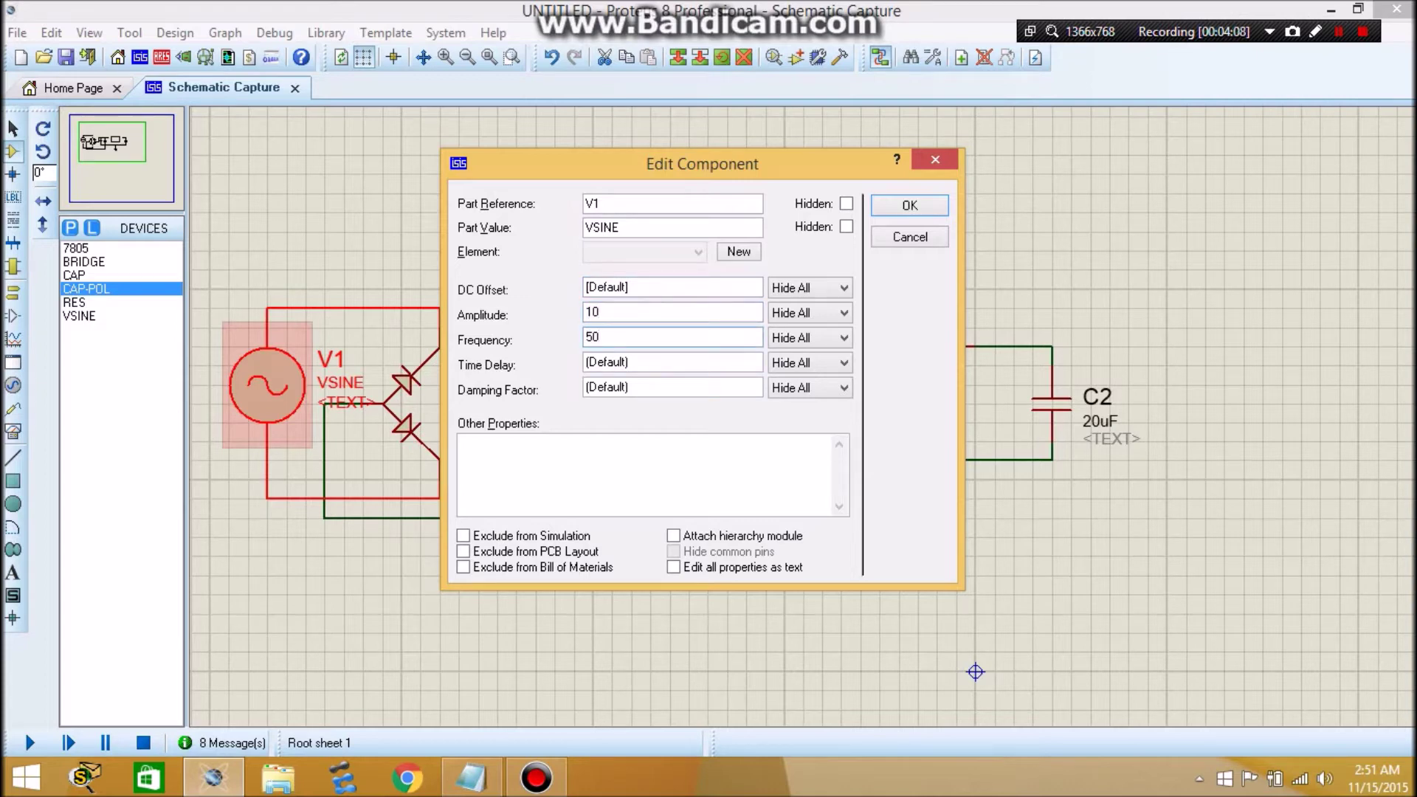
pyautogui.press('Return')
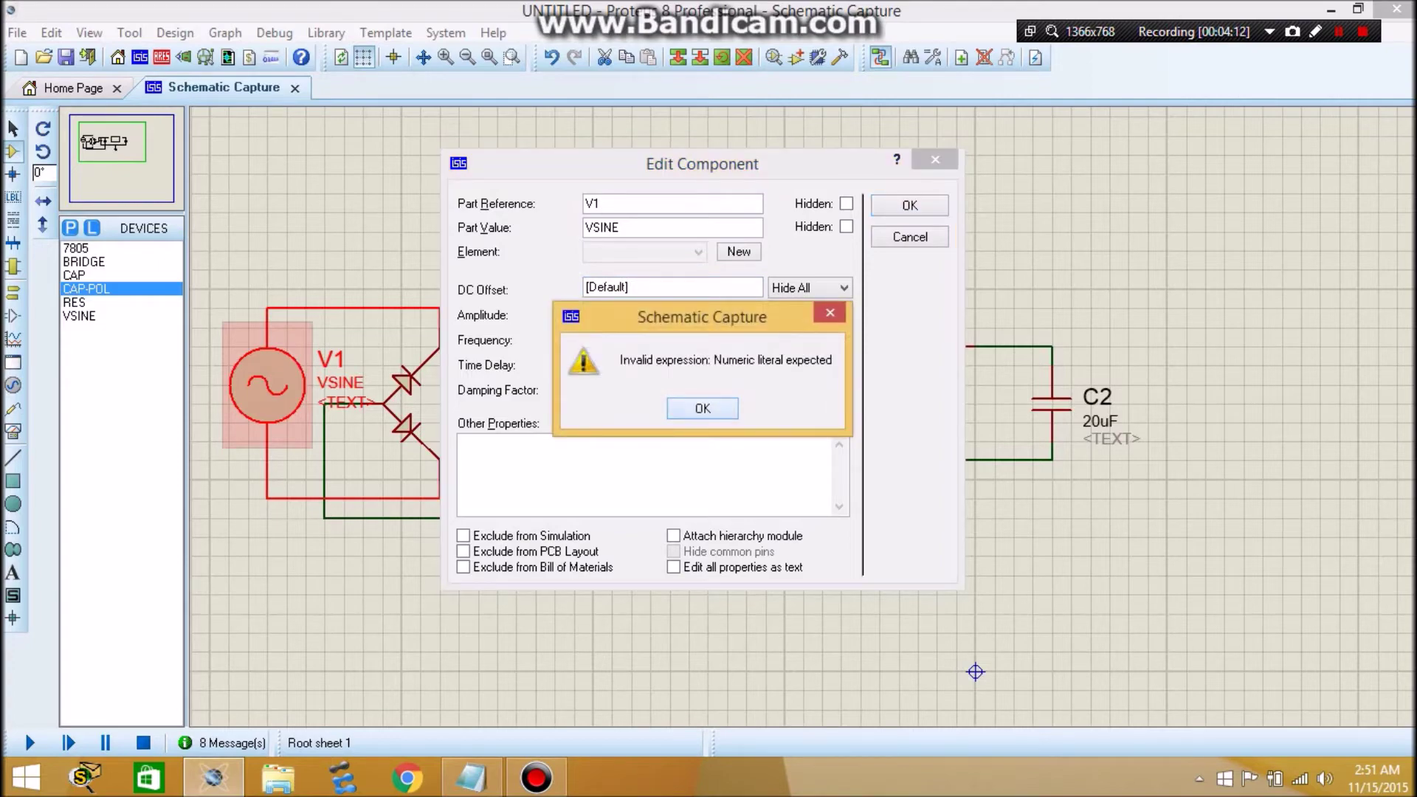
pyautogui.press('Return')
pyautogui.press('Escape')
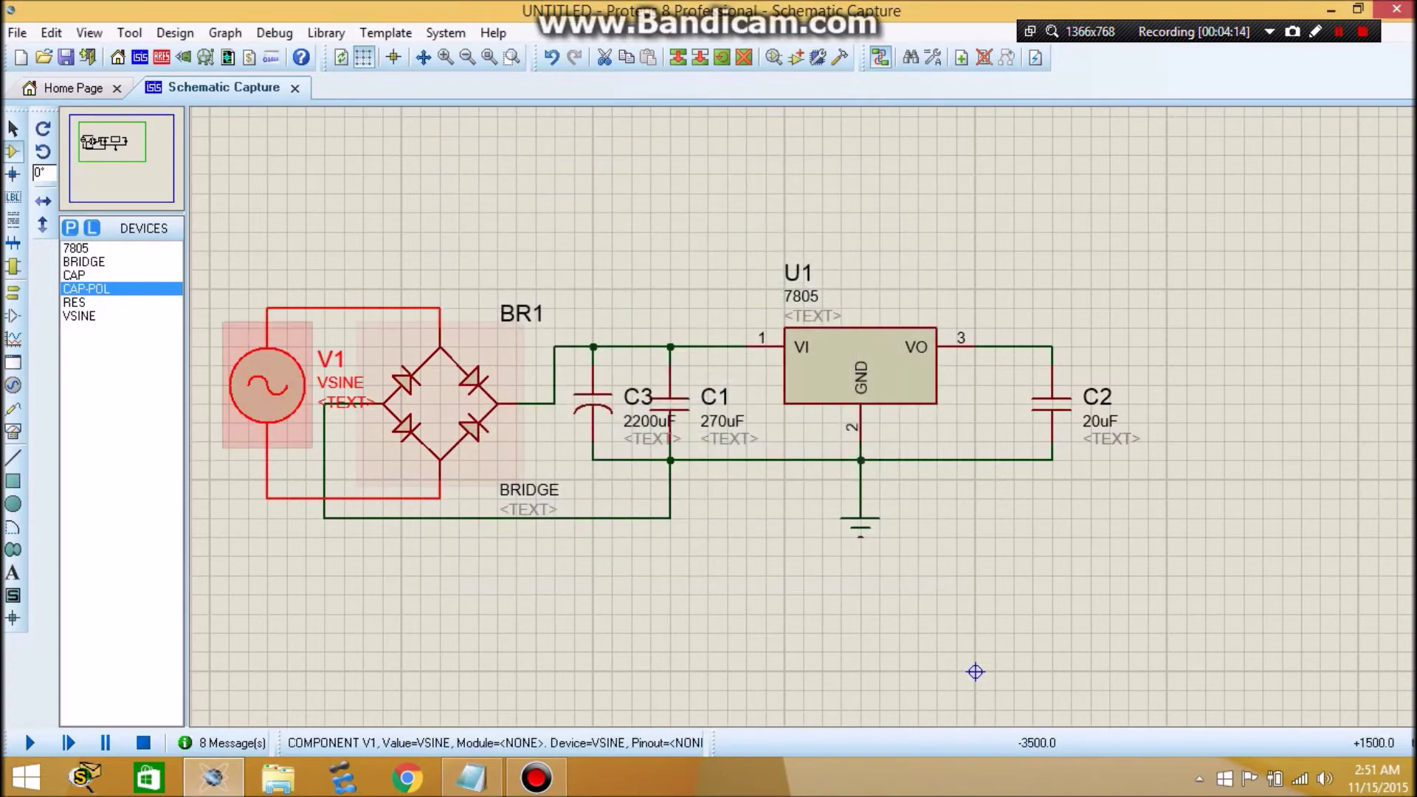
# Set the amplitude of sine source V1 to 10 and its frequency to 50
pyautogui.hotkey('ctrl', 'e')
pyautogui.press('Tab')
pyautogui.press('Tab')
pyautogui.press('Tab')
pyautogui.press('Tab')
pyautogui.press('Tab')
pyautogui.write('10')
pyautogui.press('Tab')
pyautogui.write('50')
pyautogui.press('Return')
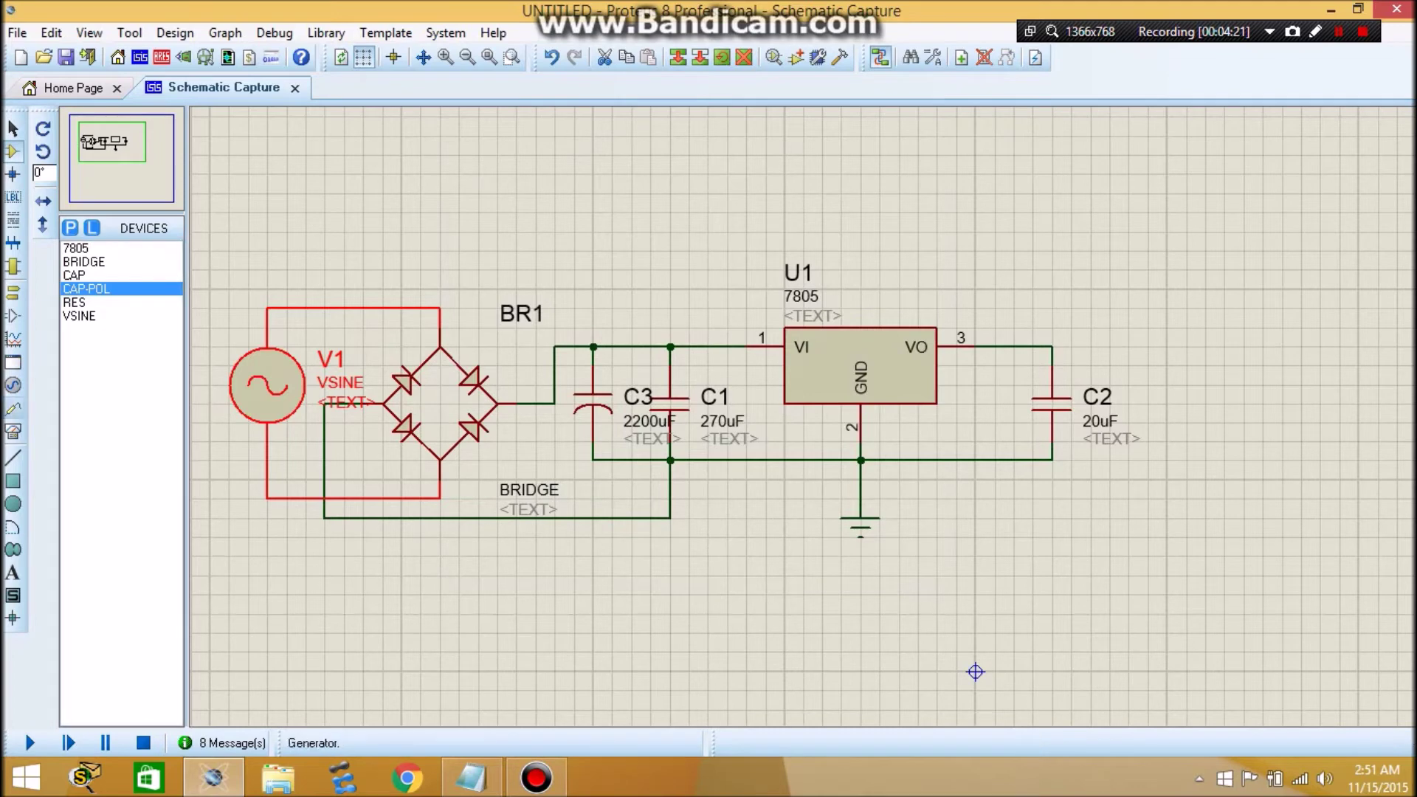
# Place a DC VOLTMETER on the output side and wire it across capacitor C2, positive terminal to the regulator output
pyautogui.click(14, 430)
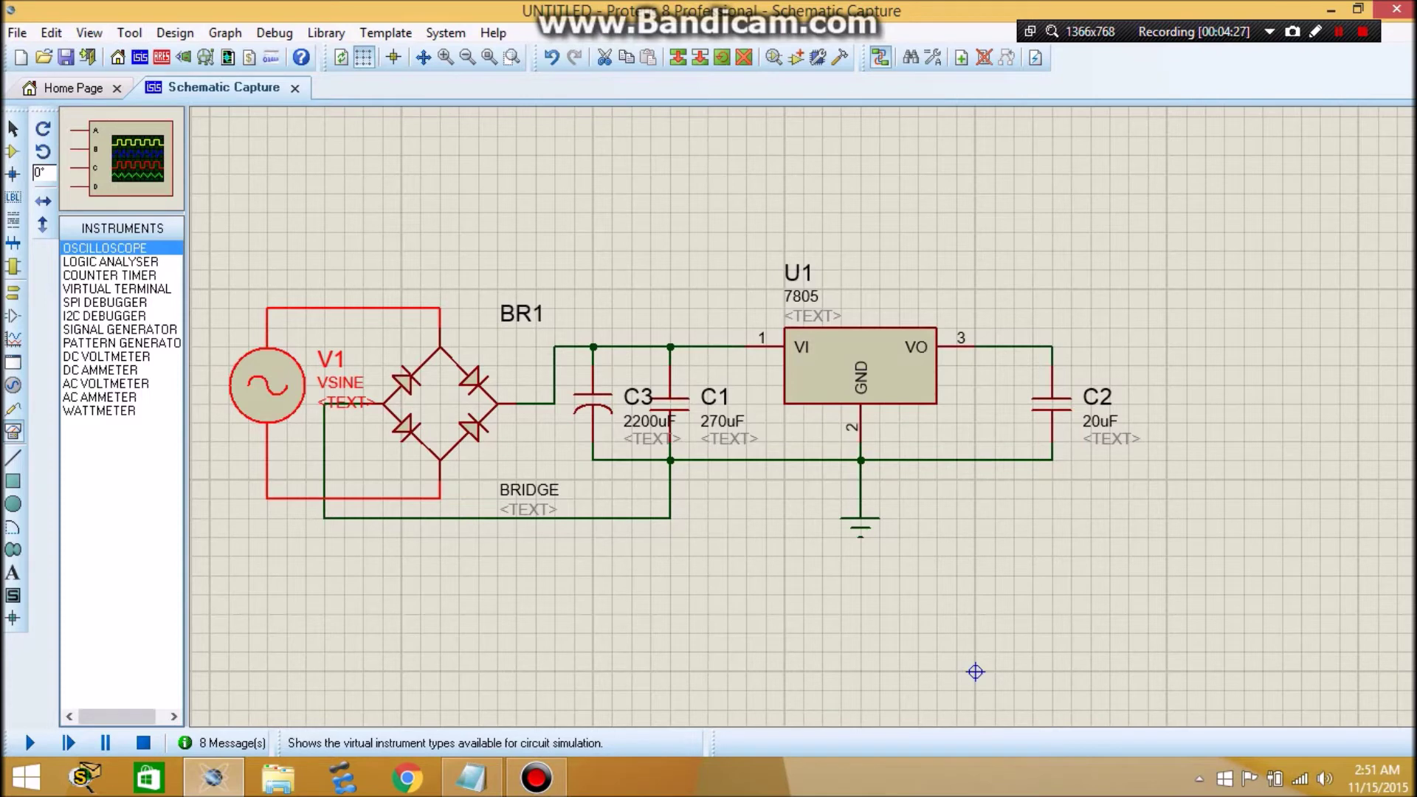
pyautogui.click(107, 357)
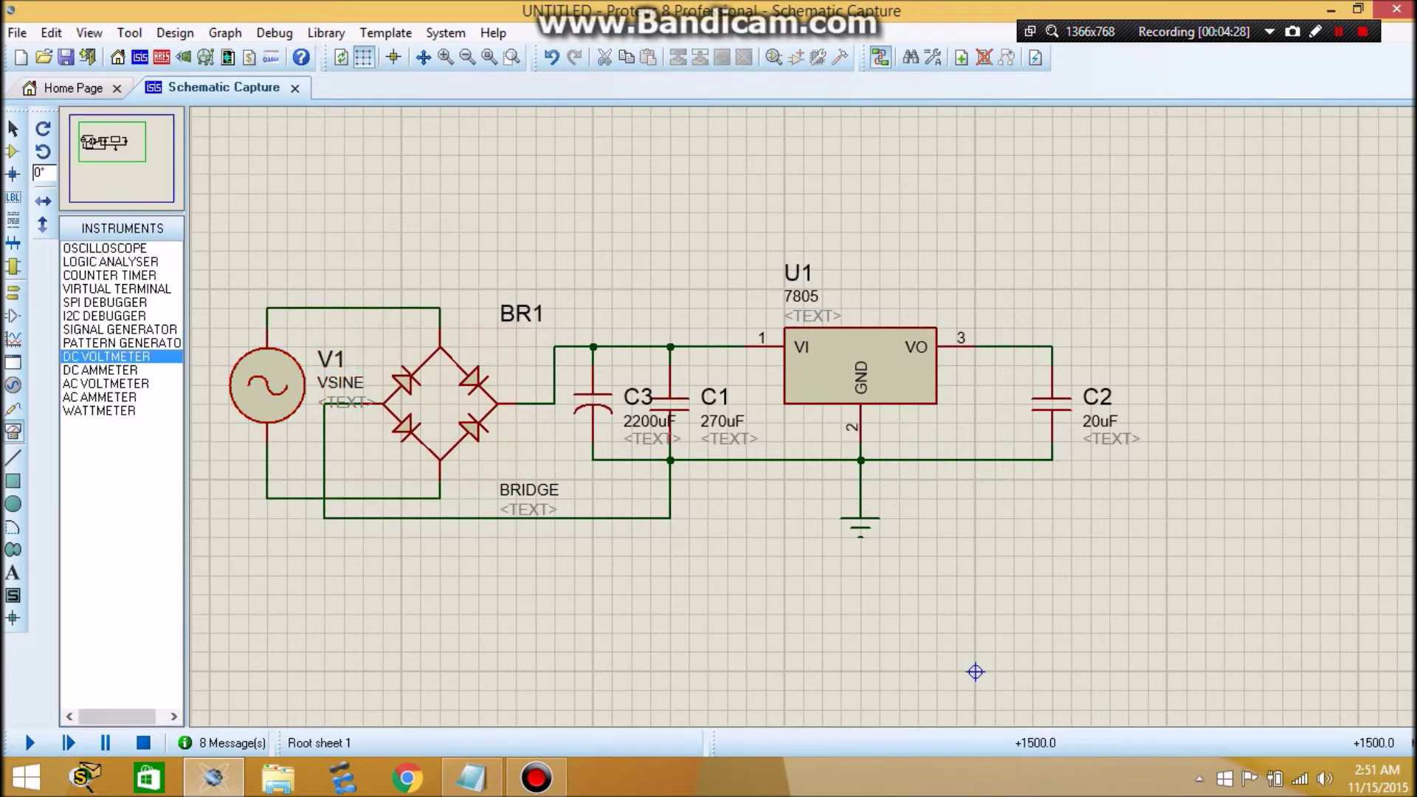
pyautogui.click(1262, 331)
pyautogui.click(1052, 346)
pyautogui.click(1262, 441)
pyautogui.click(1051, 460)
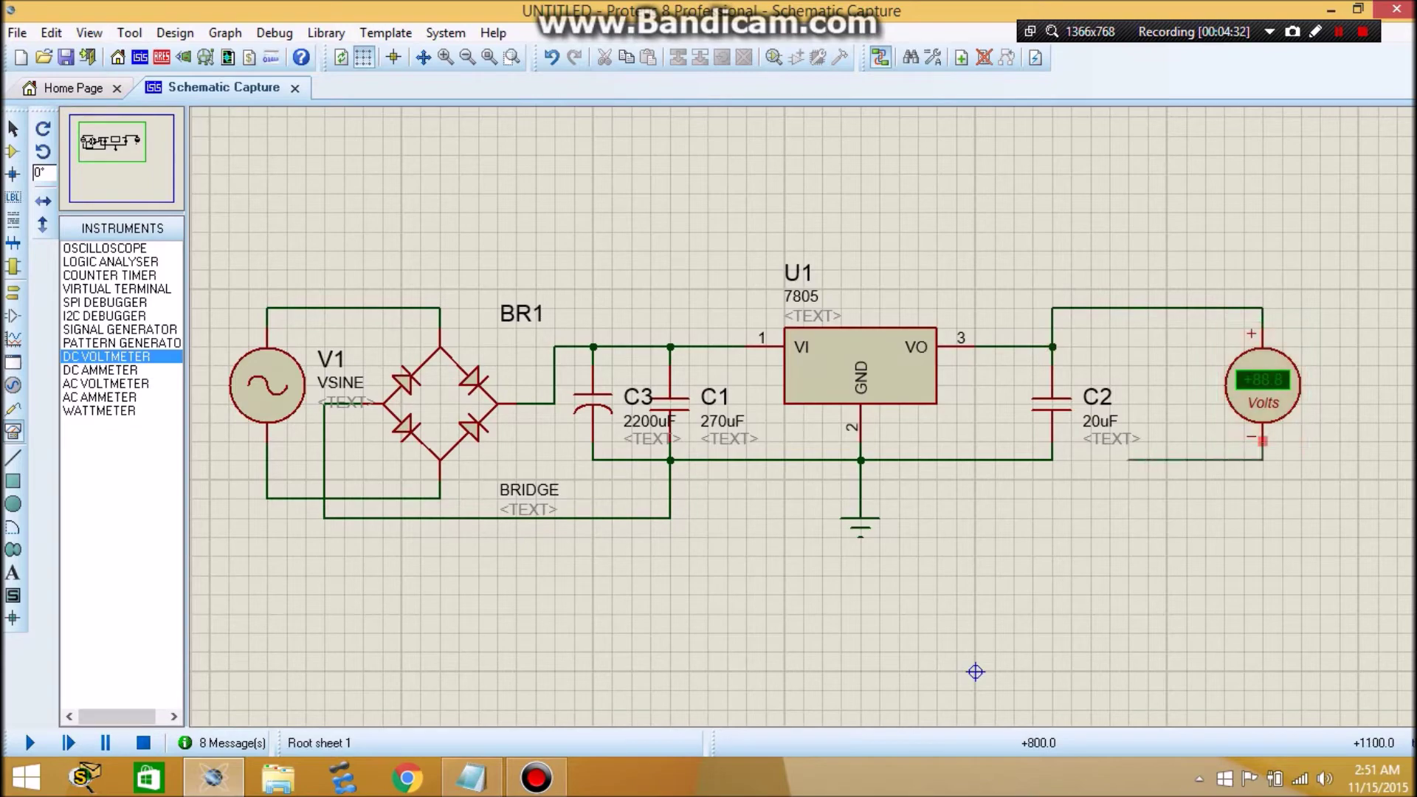
# Set the capacitance of output capacitor C2 to 270uF
pyautogui.doubleClick(1052, 404)
pyautogui.click(593, 247)
pyautogui.write('70uF')
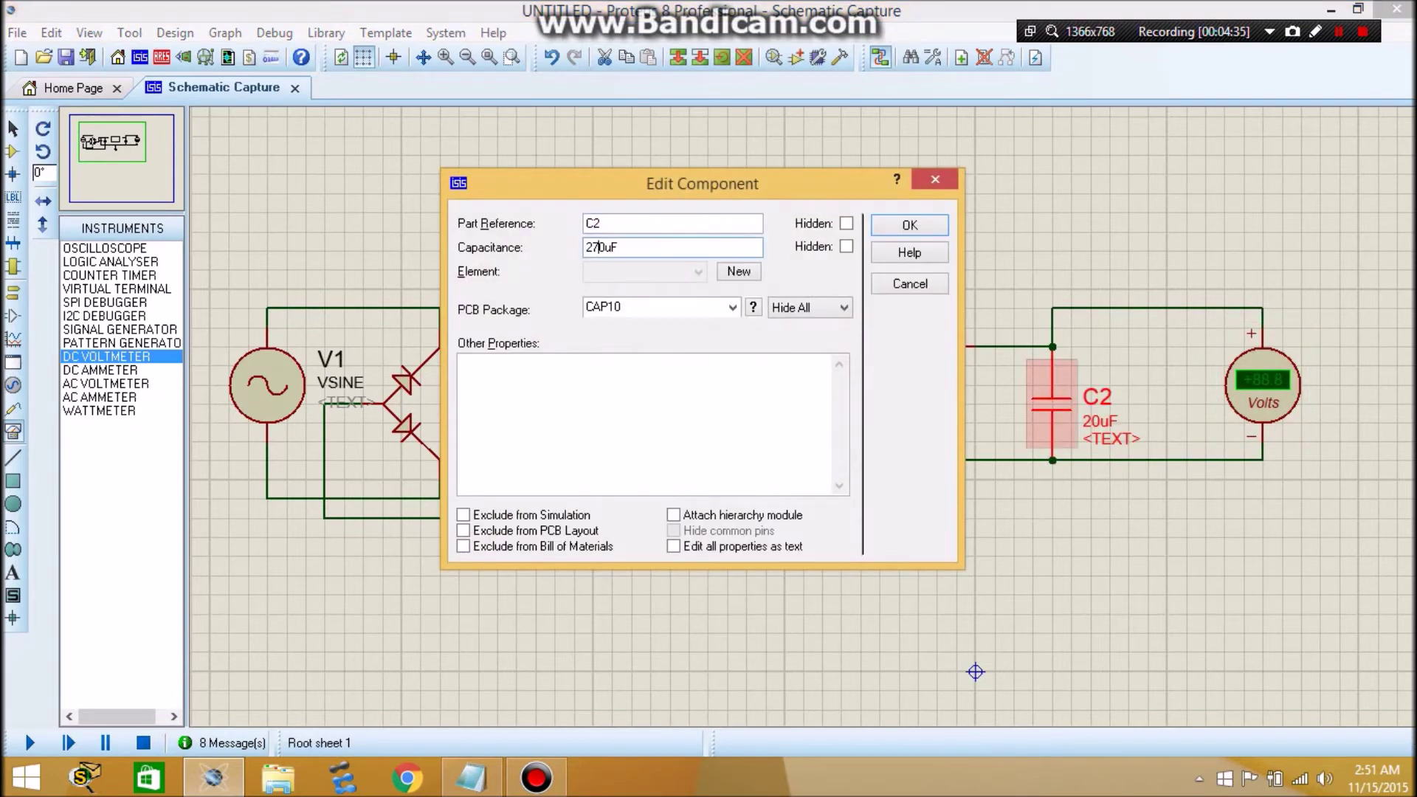
pyautogui.press('Return')
# Run the simulation to check the voltmeter at the regulator output and review the simulation message log
pyautogui.press('F12')
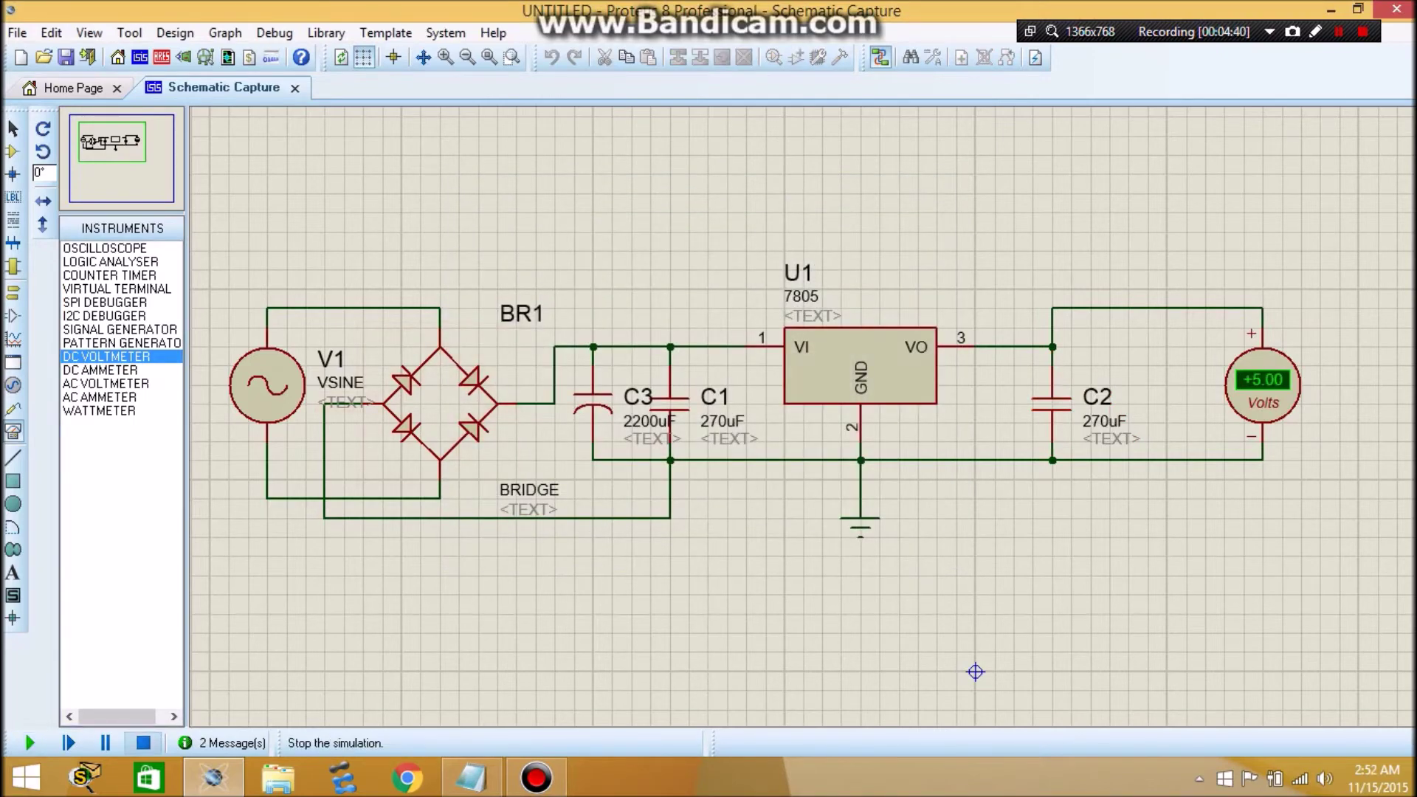
pyautogui.click(231, 743)
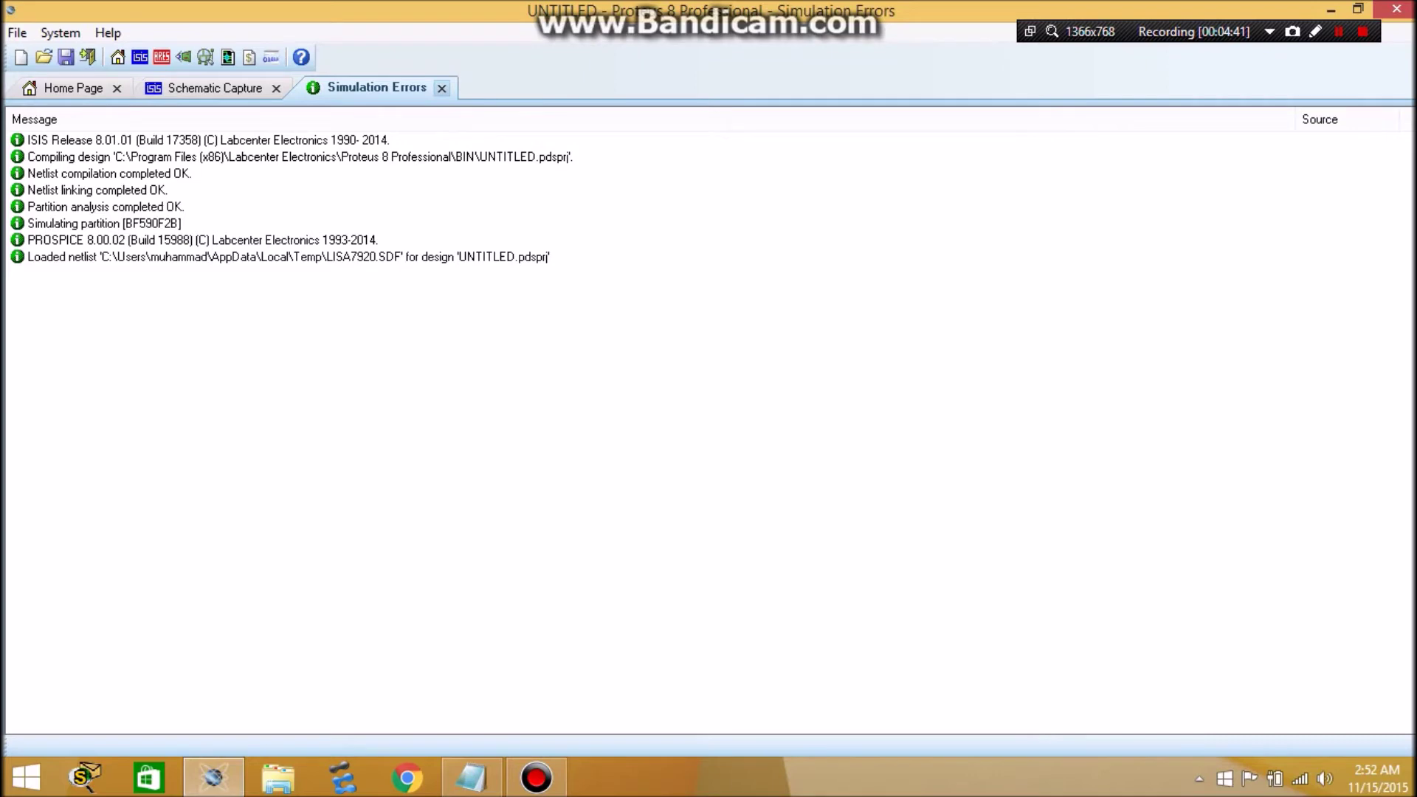
pyautogui.click(442, 88)
pyautogui.click(13, 151)
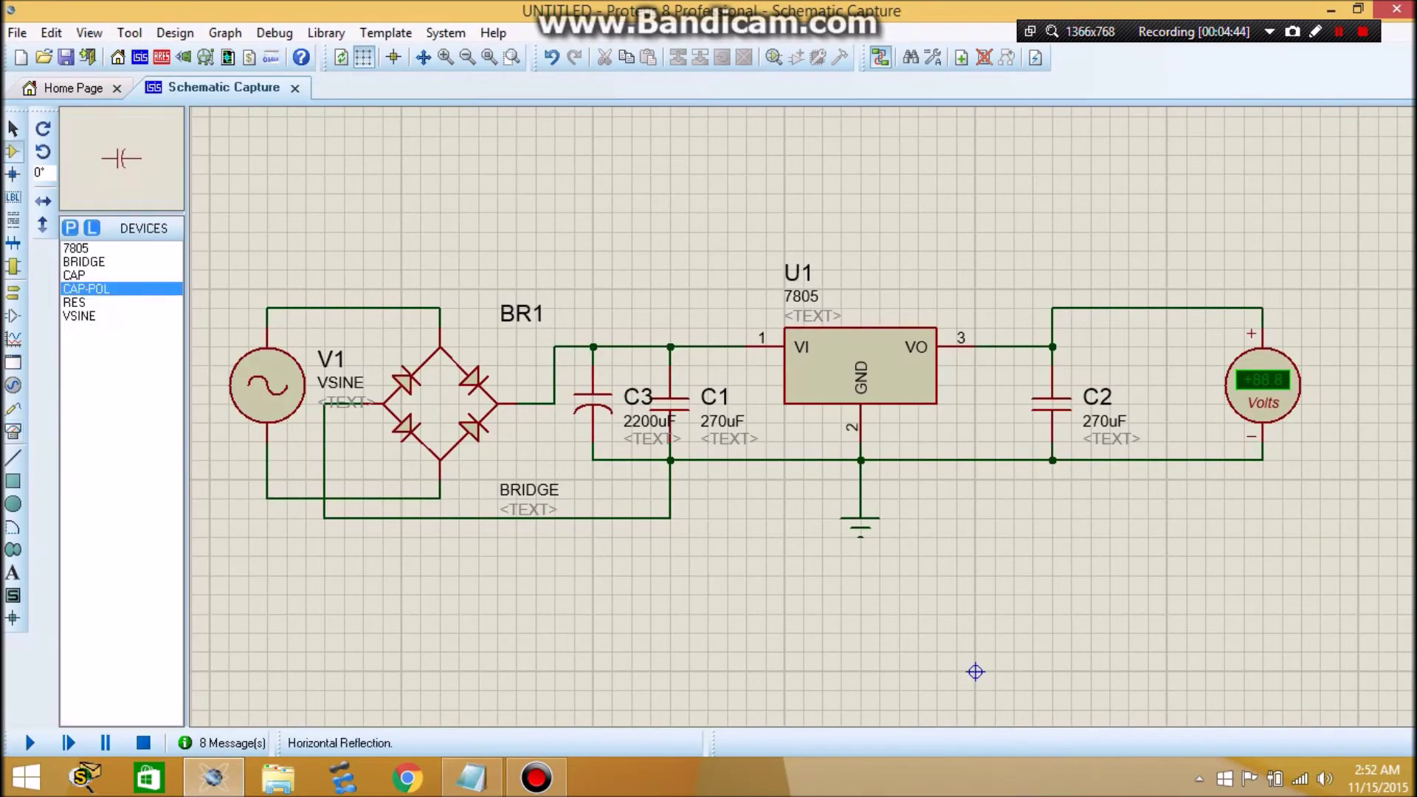
# Place a RES resistor, rotate it clockwise to vertical and position it between capacitor C2 and the output voltmeter
pyautogui.click(73, 302)
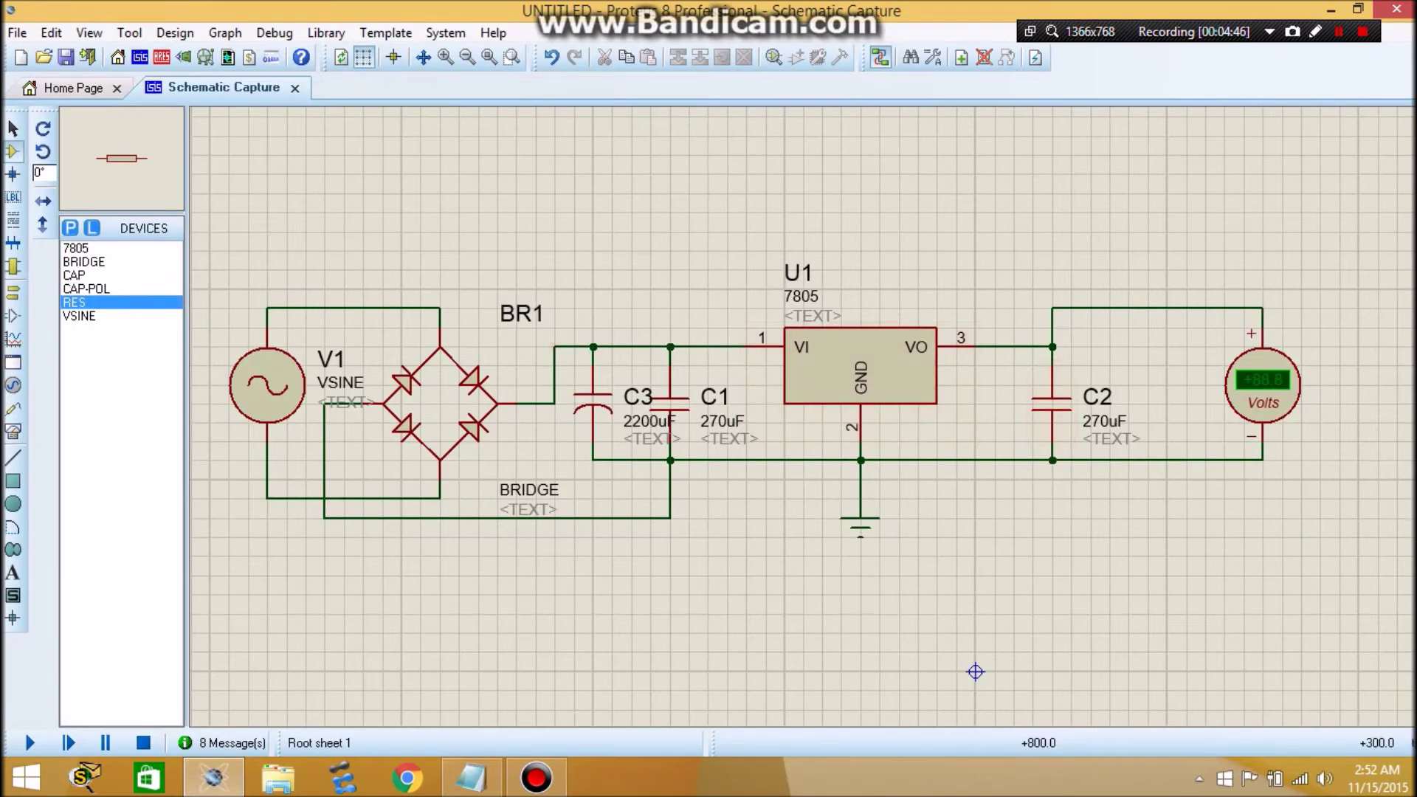
pyautogui.click(1122, 614)
pyautogui.rightClick(1140, 614)
pyautogui.click(1231, 278)
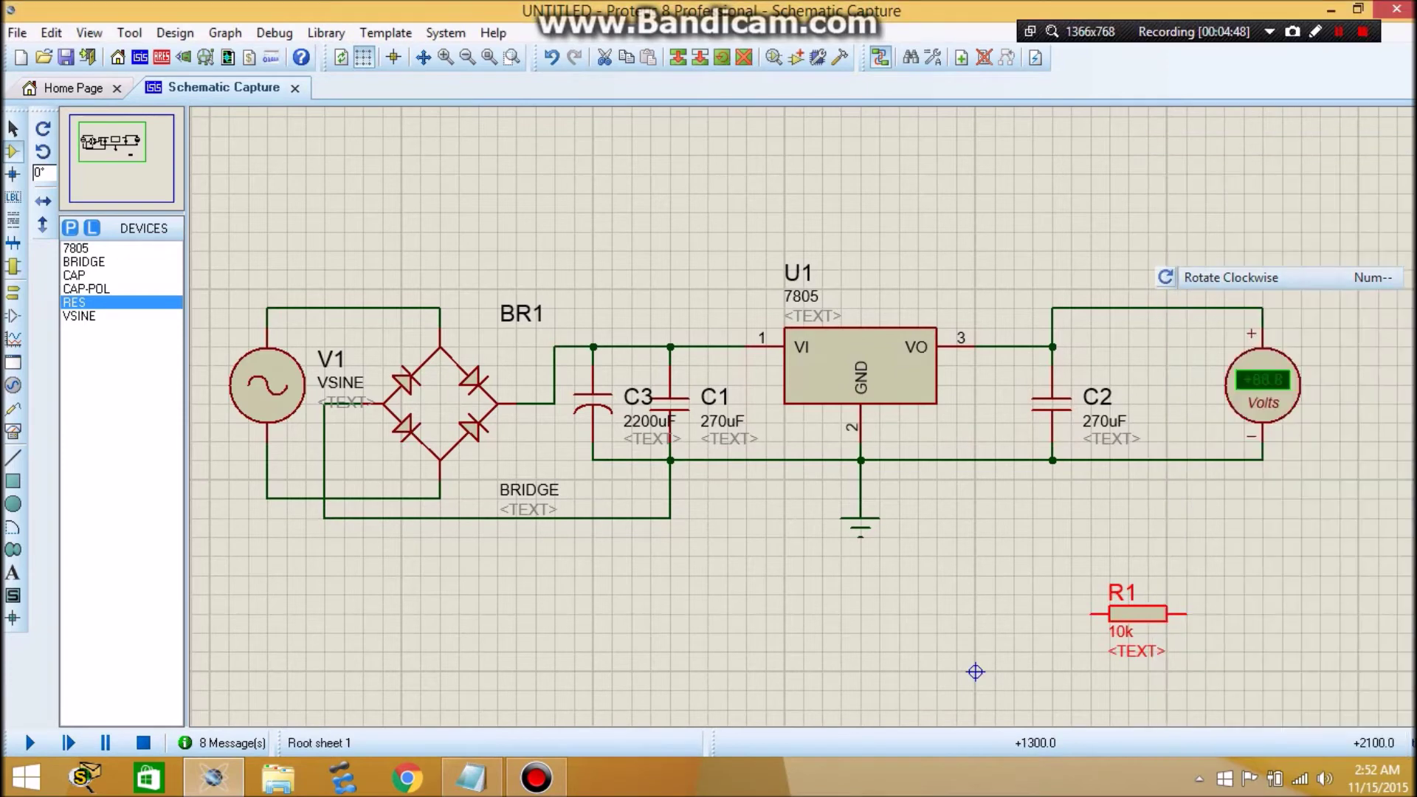
pyautogui.moveTo(1123, 623); pyautogui.dragTo(1166, 375)
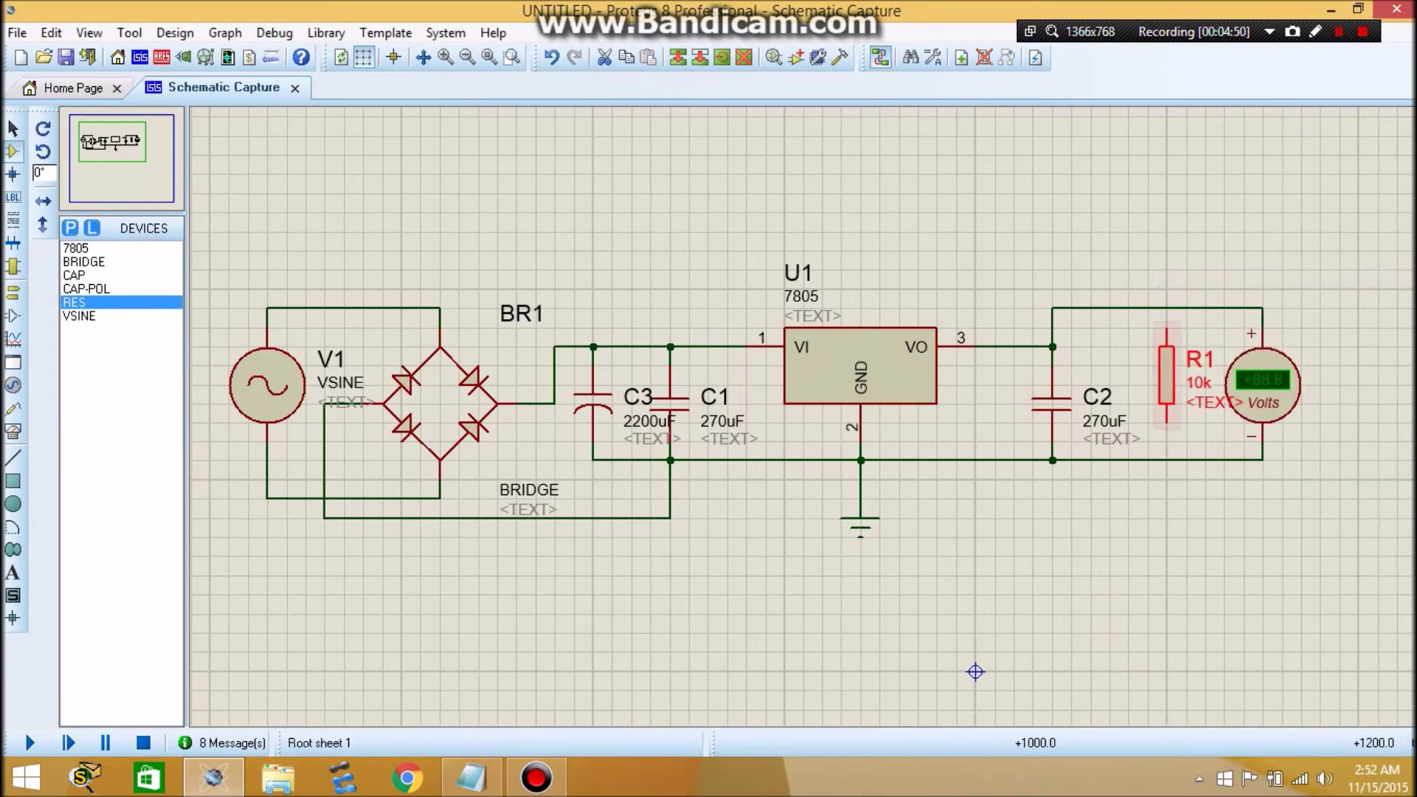
pyautogui.click(1185, 415)
# Wire the new resistor in parallel with the output, from the regulator output line to the ground line
pyautogui.click(1166, 328)
pyautogui.click(1166, 309)
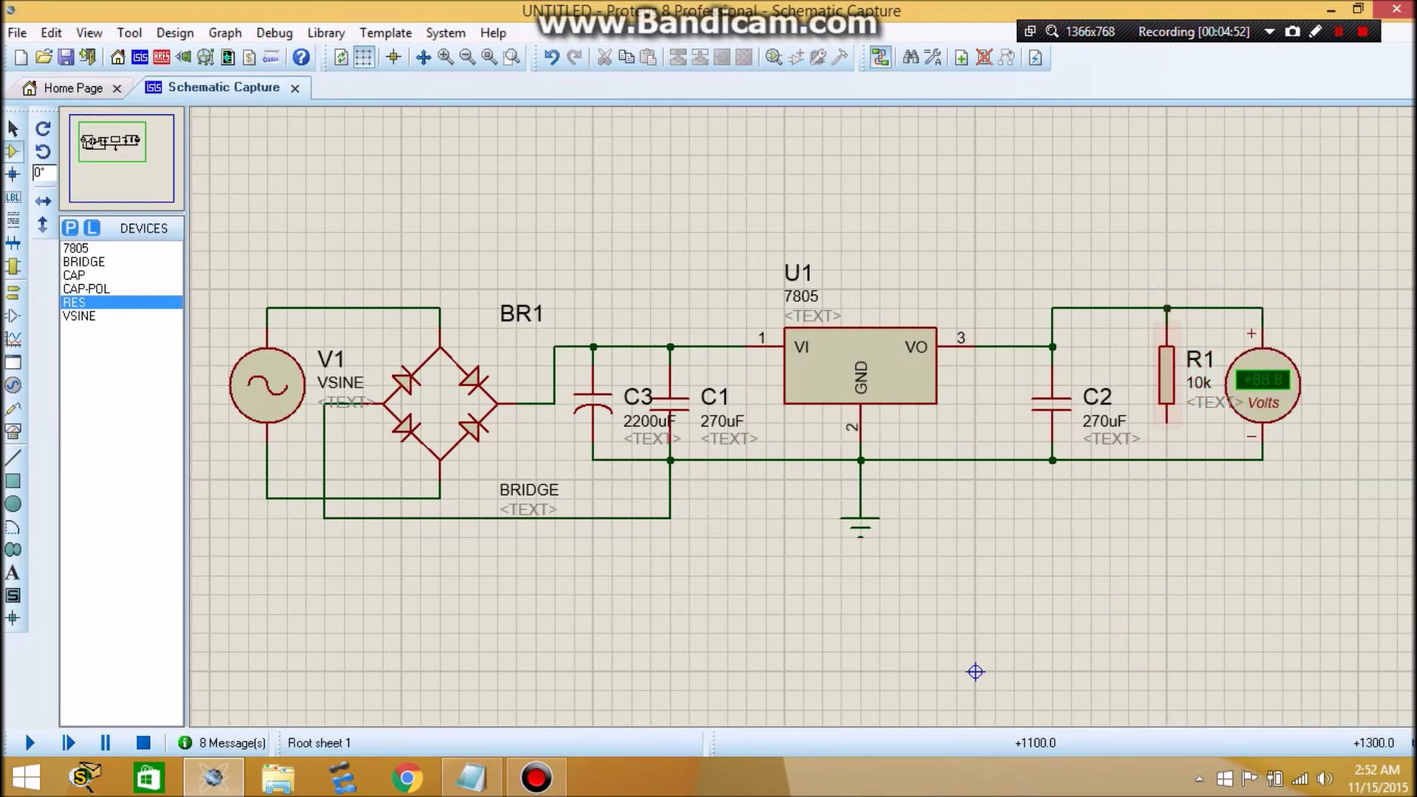
pyautogui.click(1166, 422)
pyautogui.click(1167, 459)
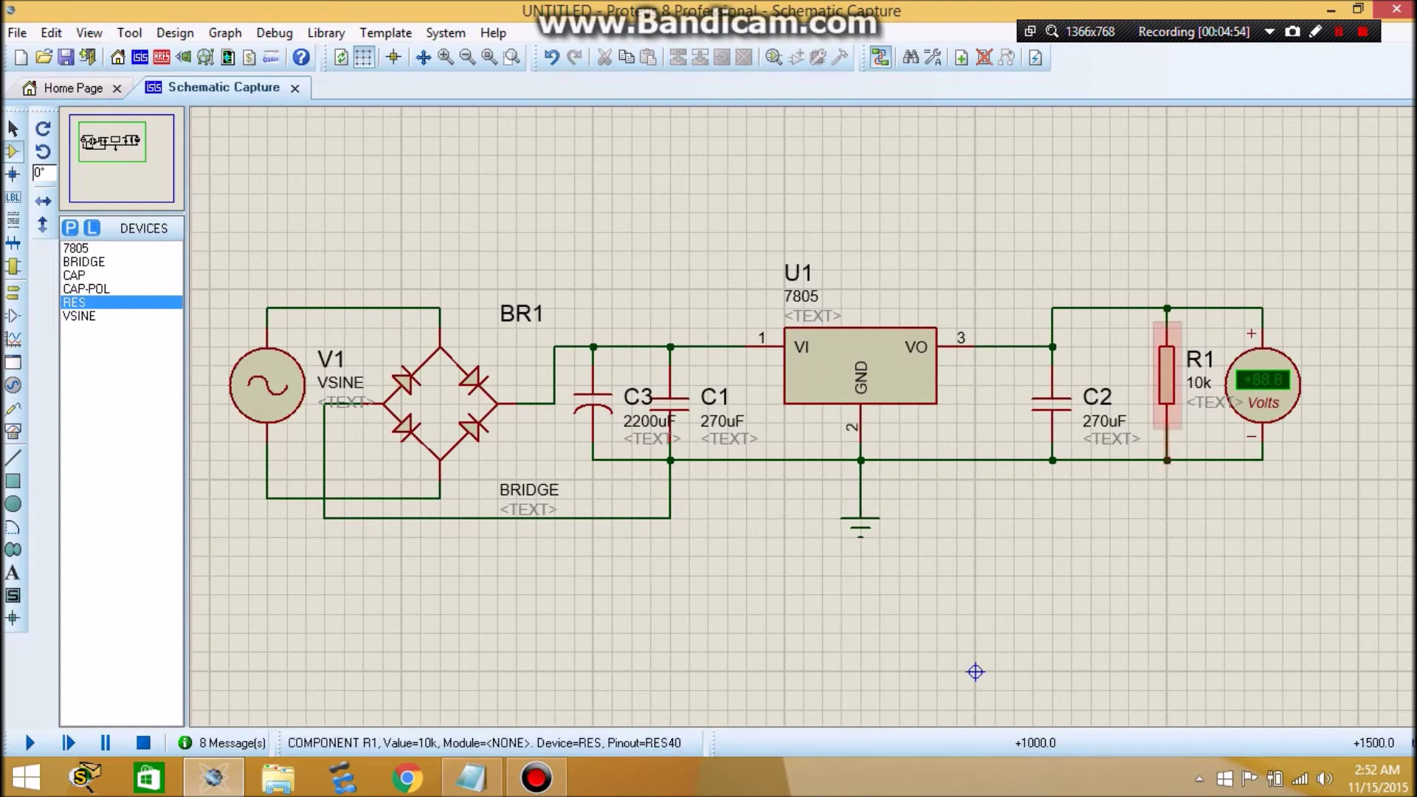
# Set the resistance of load resistor R1 to 270
pyautogui.doubleClick(1167, 377)
pyautogui.press('Tab')
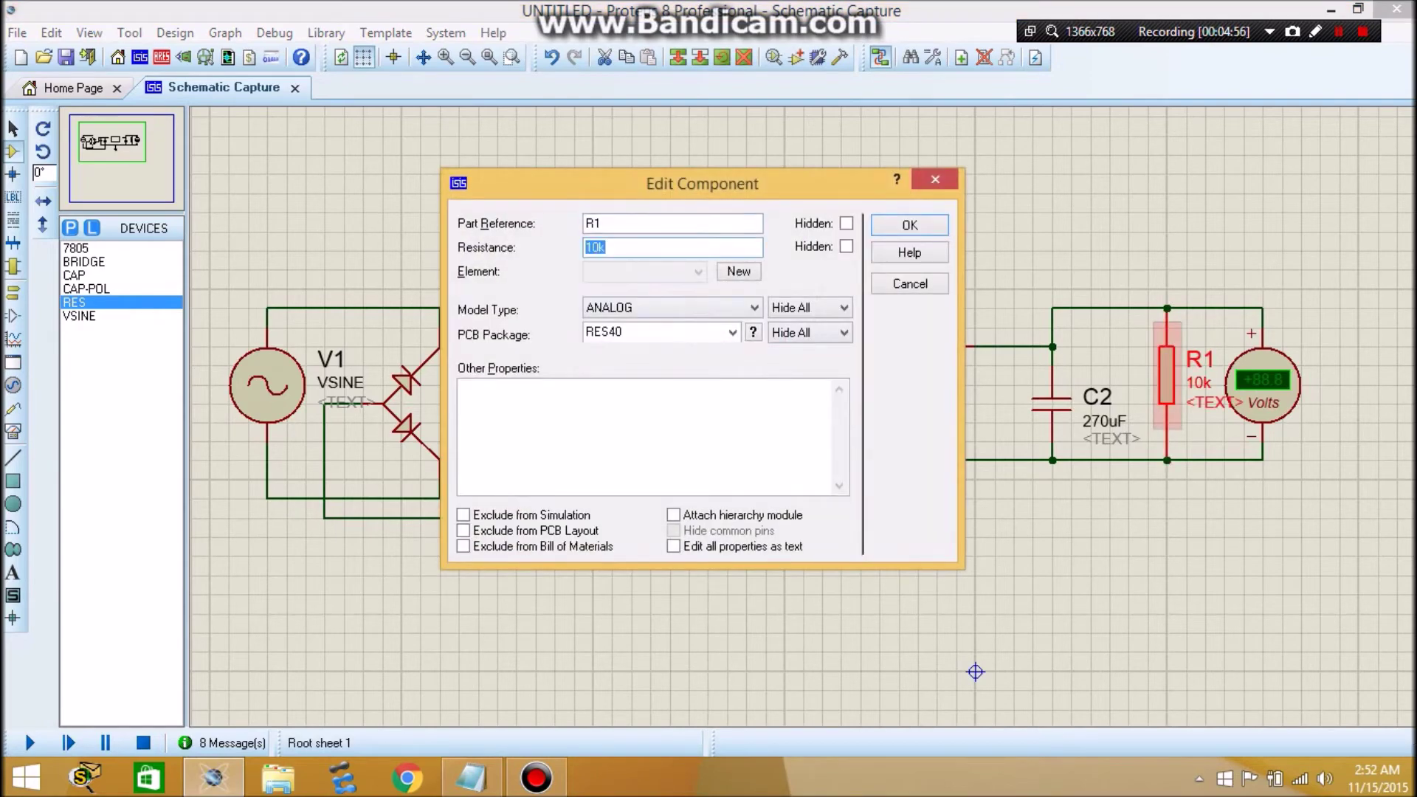
pyautogui.write('20')
pyautogui.write('70')
pyautogui.press('Return')
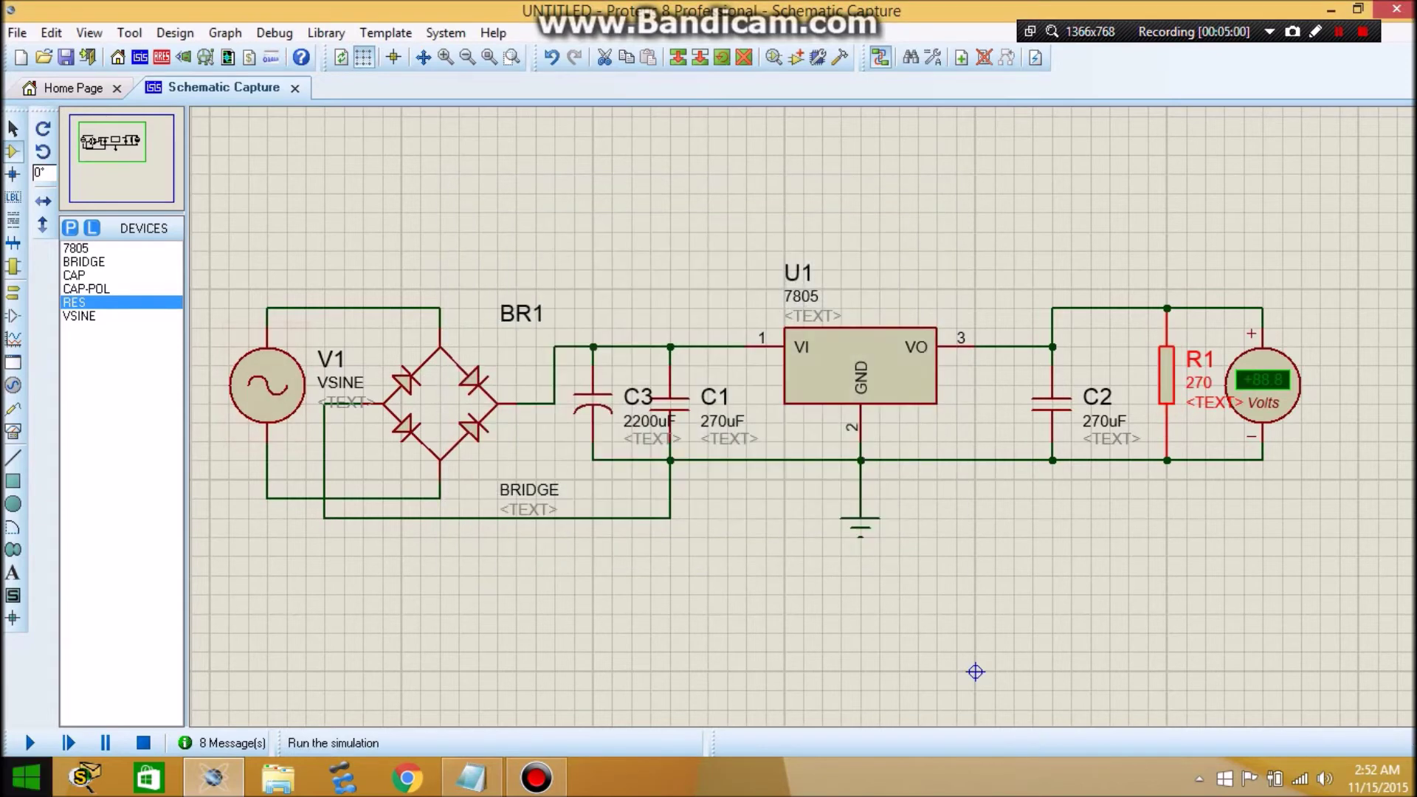
# Run the simulation to check the output voltmeter with the load resistor connected, and stop it
pyautogui.press('F12')
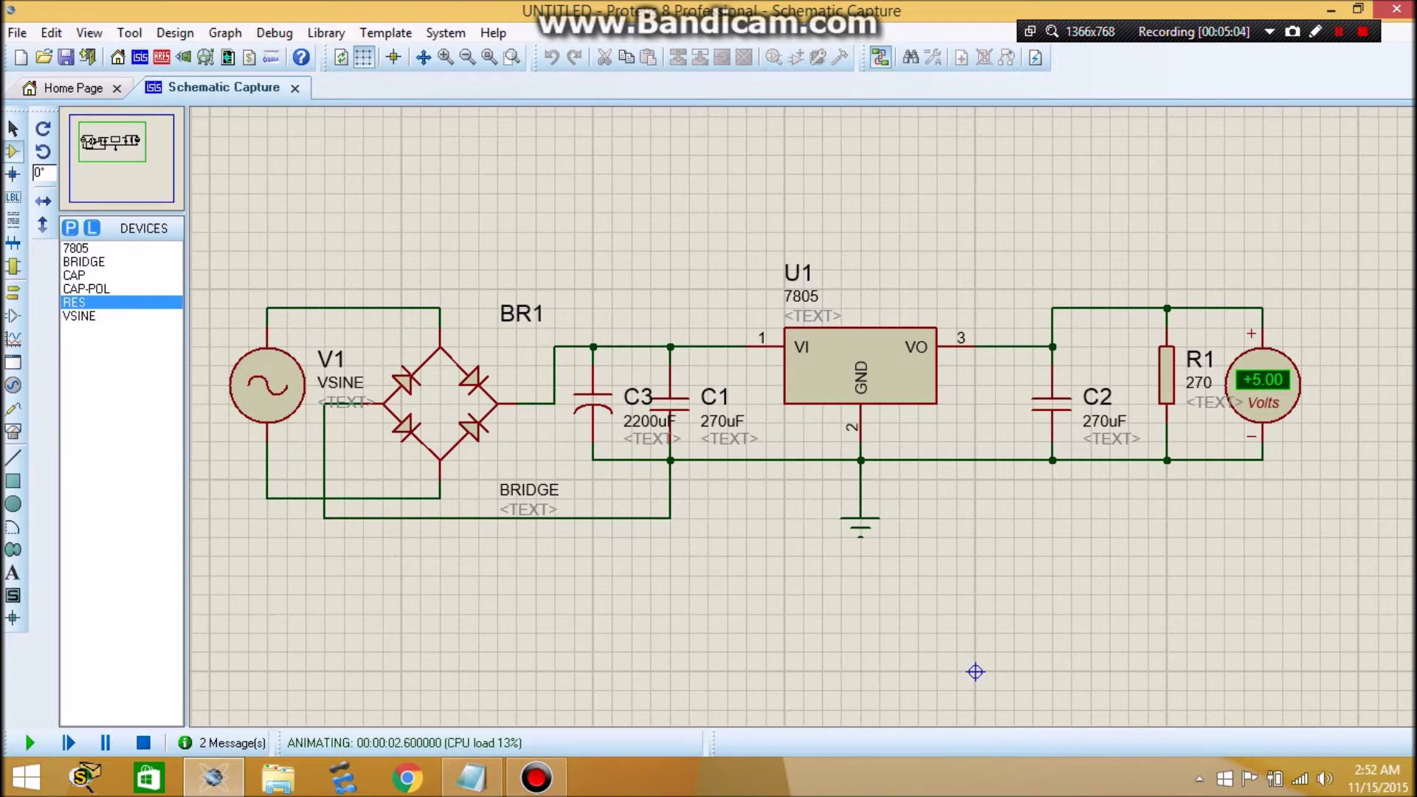
pyautogui.click(143, 742)
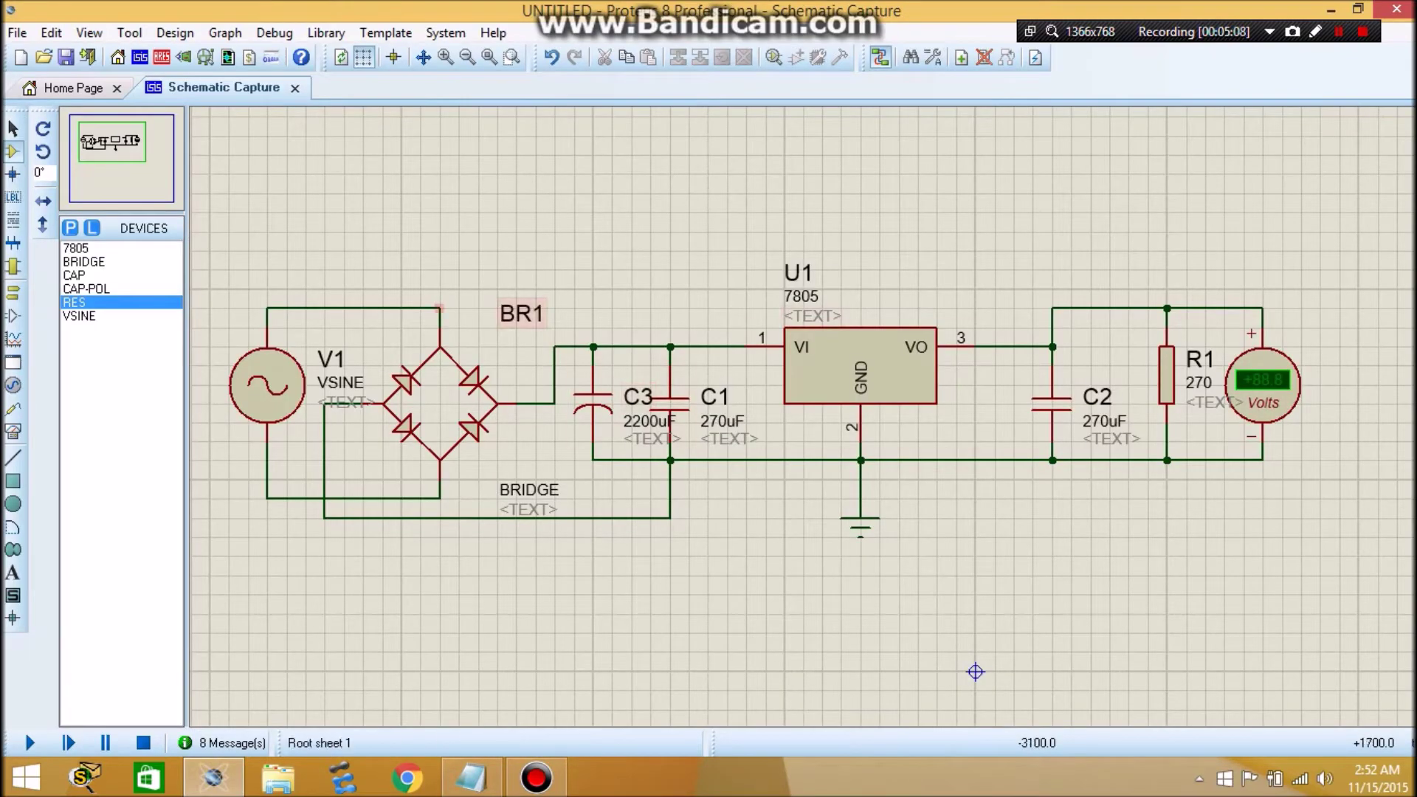
pyautogui.click(265, 364)
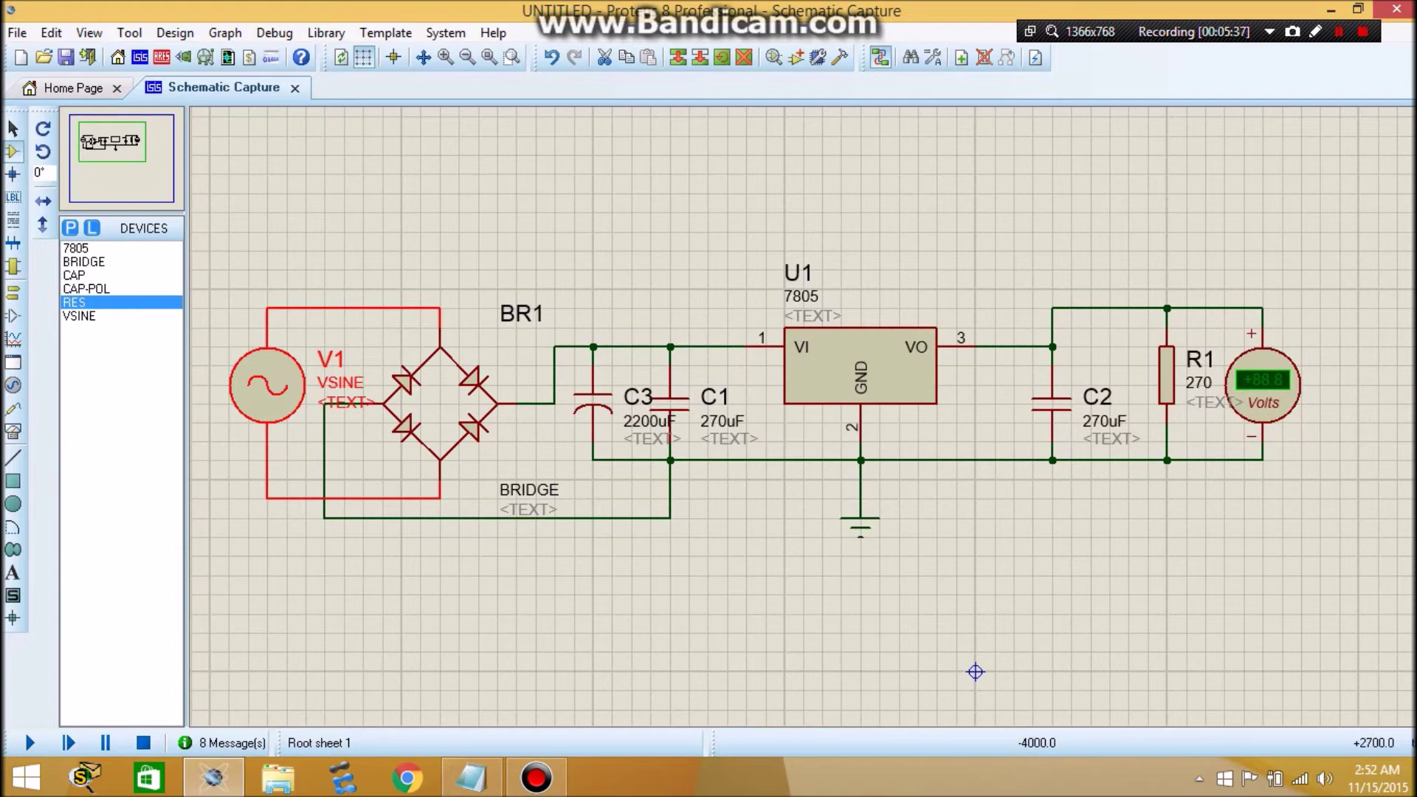
pyautogui.click(975, 672)
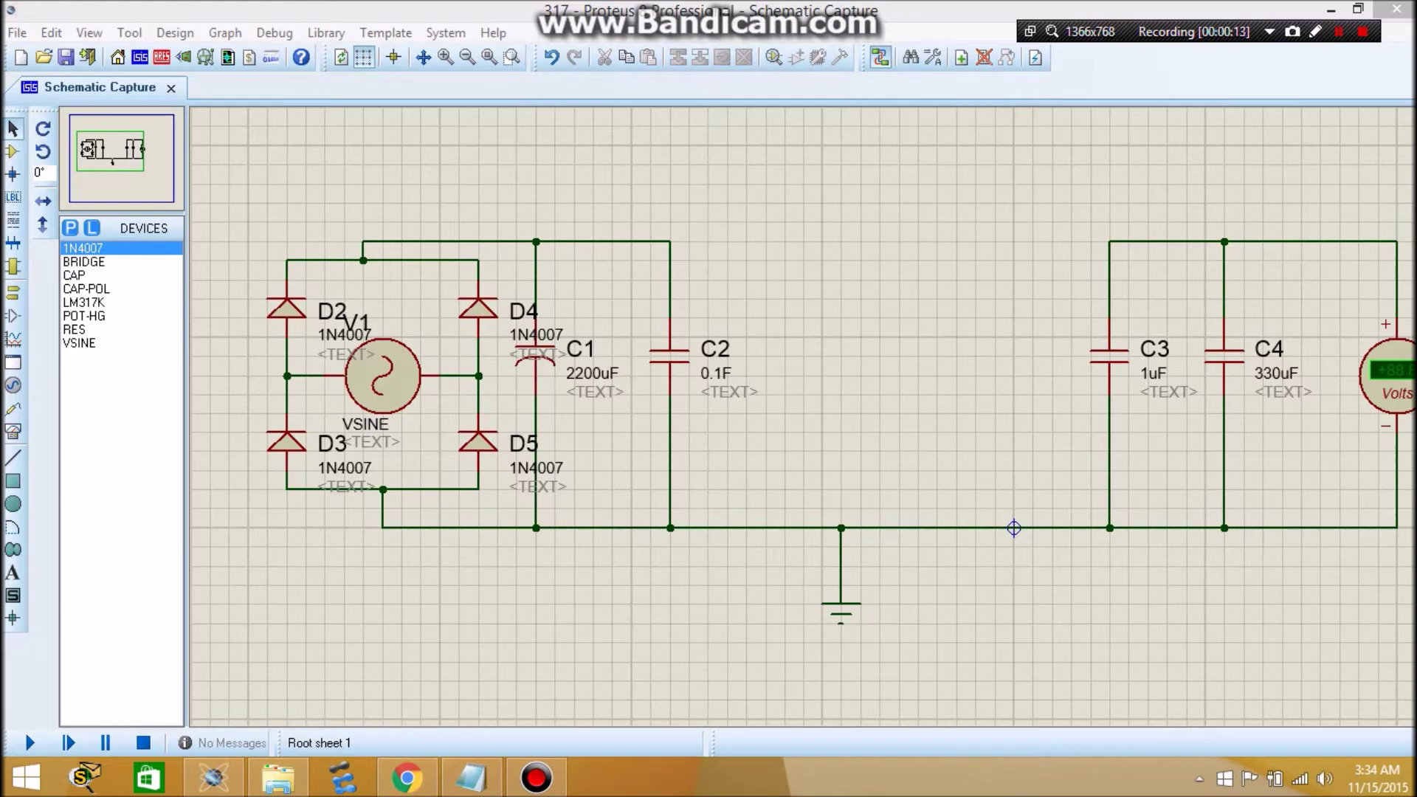
# Search the device library for lm317 and lm337, preview the LM337L regulator, and close the library without adding a part
pyautogui.click(71, 228)
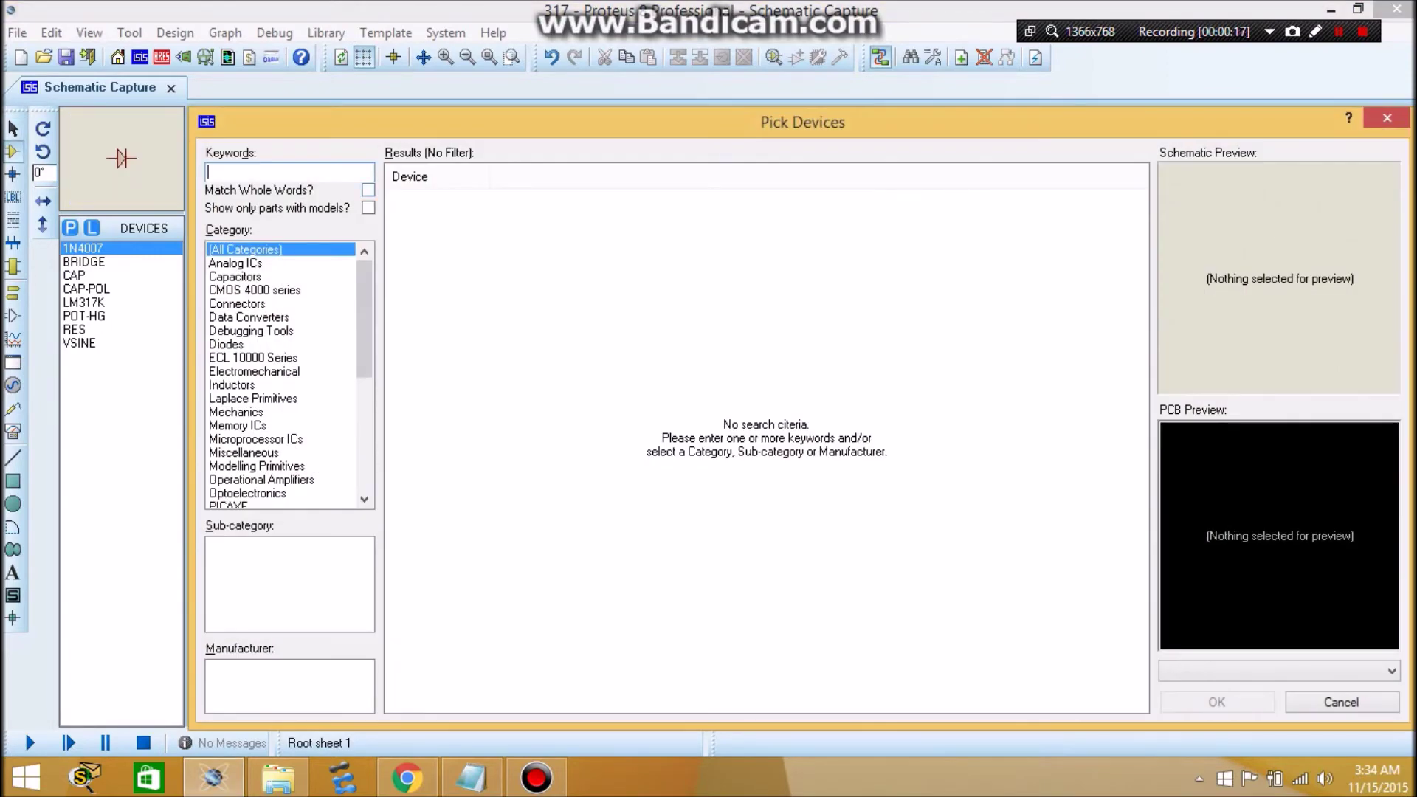
pyautogui.write('lm31')
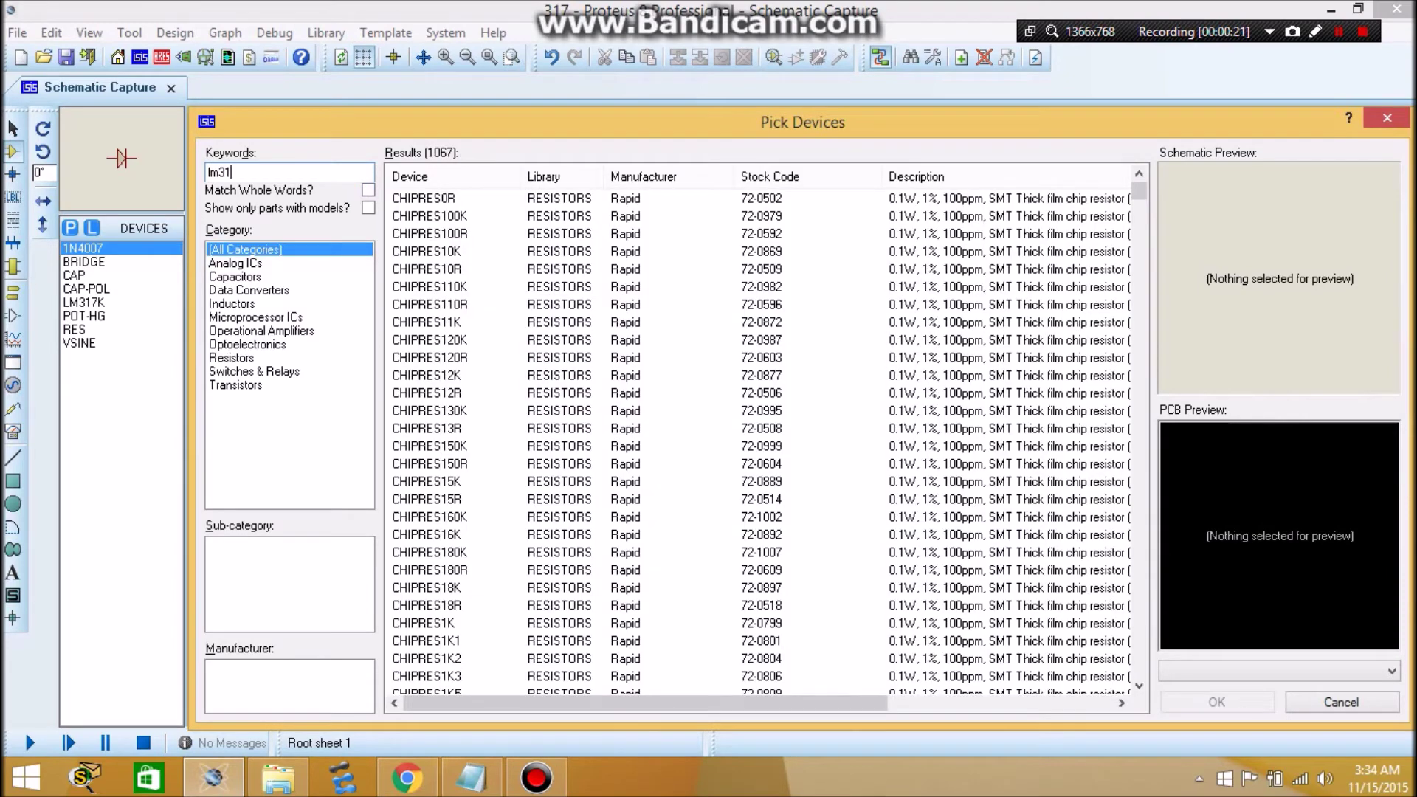
pyautogui.write('7')
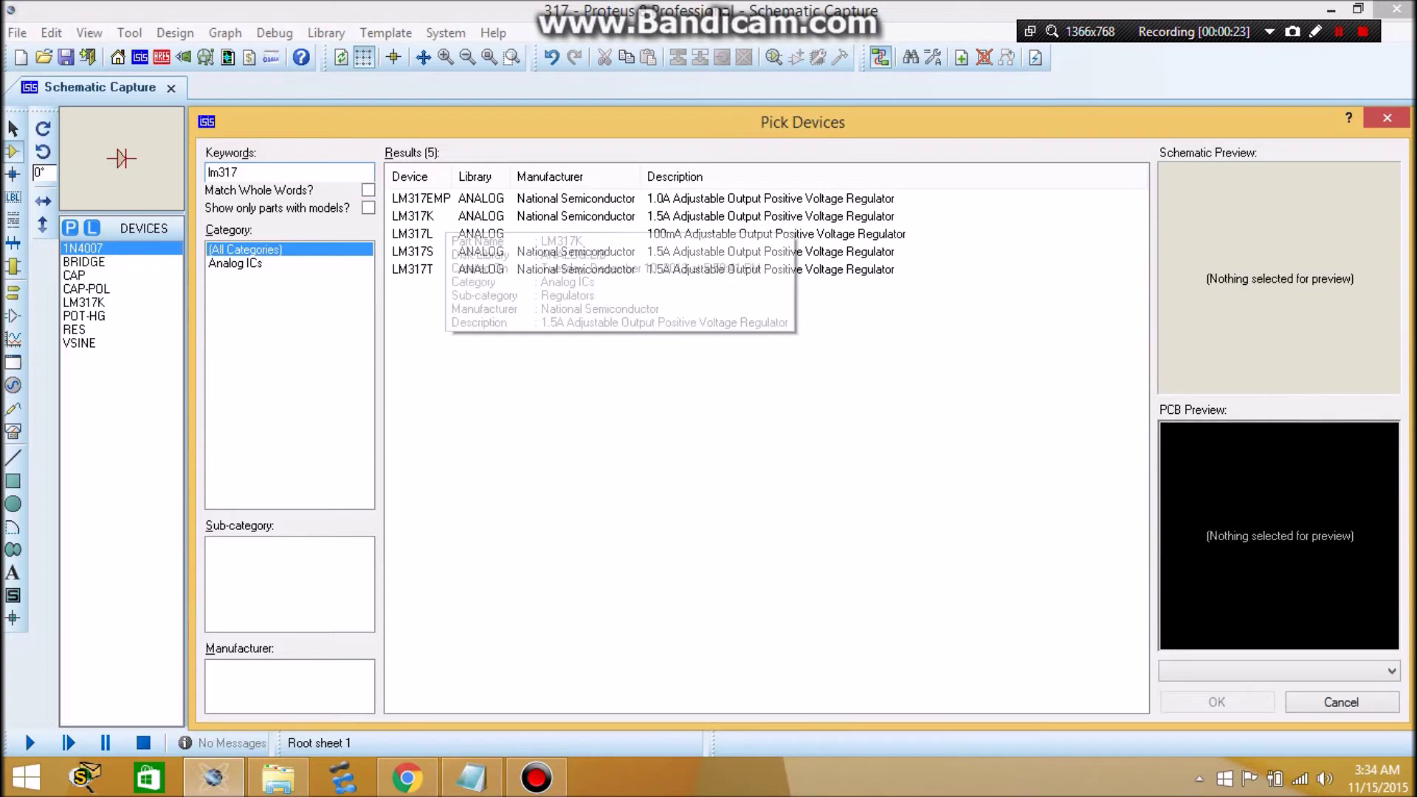
pyautogui.click(443, 217)
pyautogui.moveTo(241, 173); pyautogui.dragTo(232, 173)
pyautogui.write('37')
pyautogui.click(414, 233)
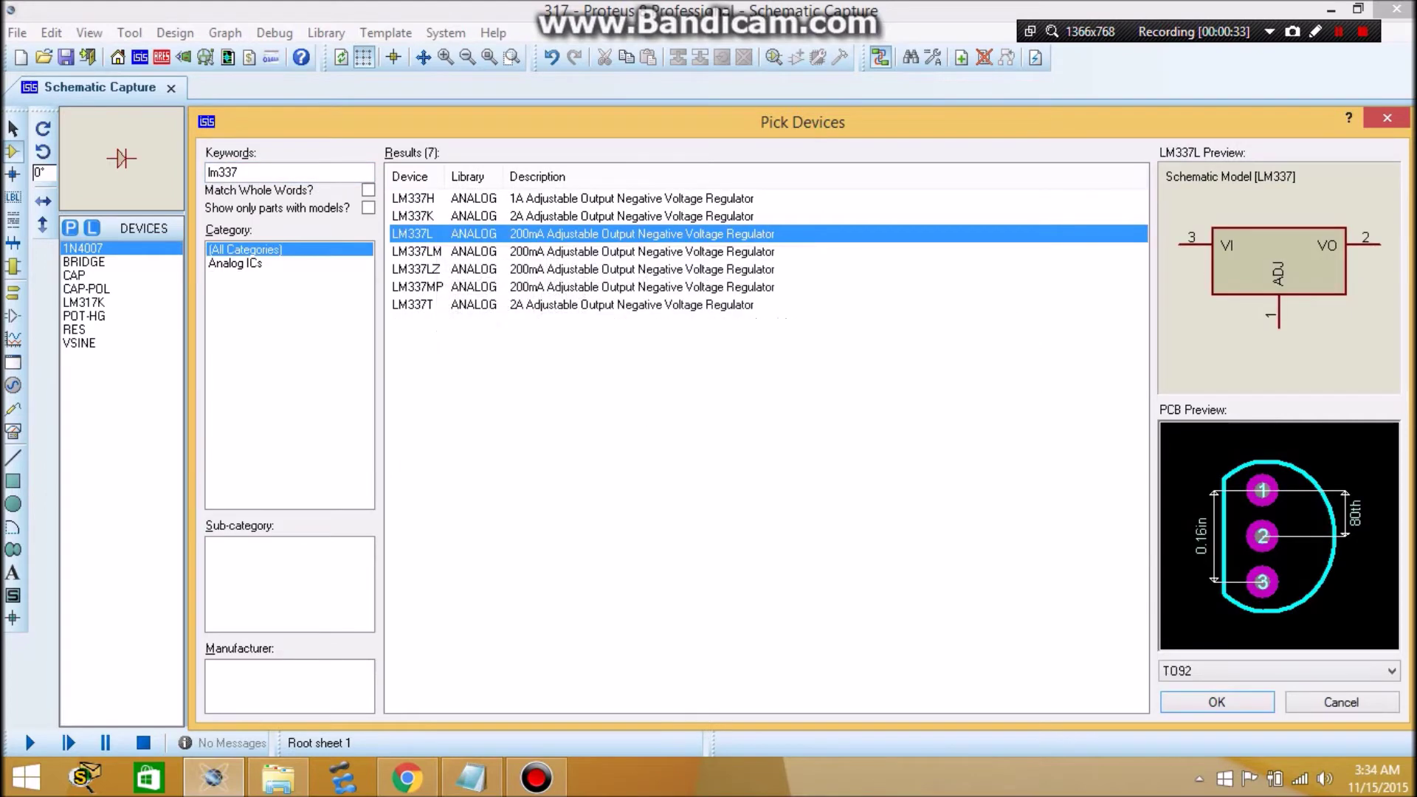
pyautogui.press('Escape')
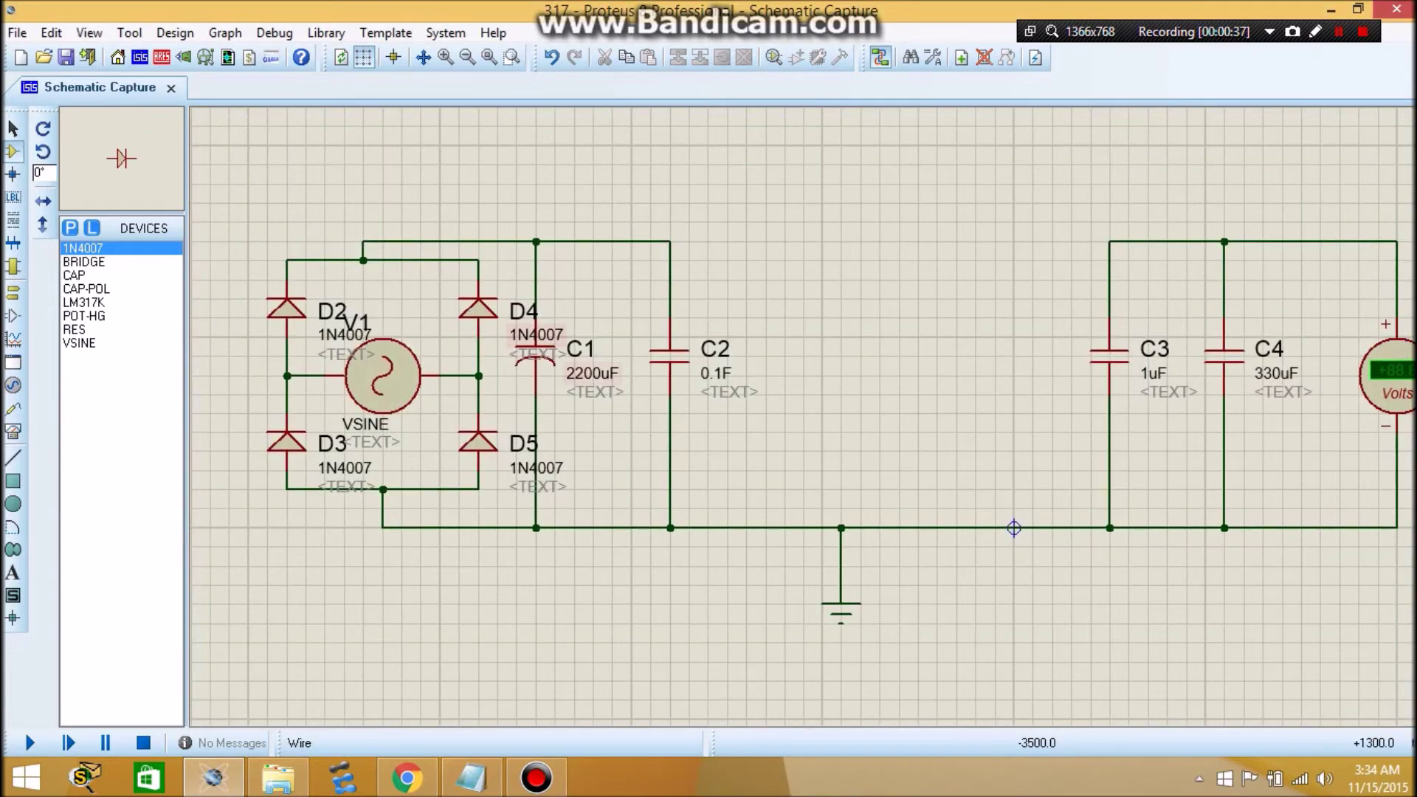
pyautogui.moveTo(267, 241); pyautogui.dragTo(516, 546)
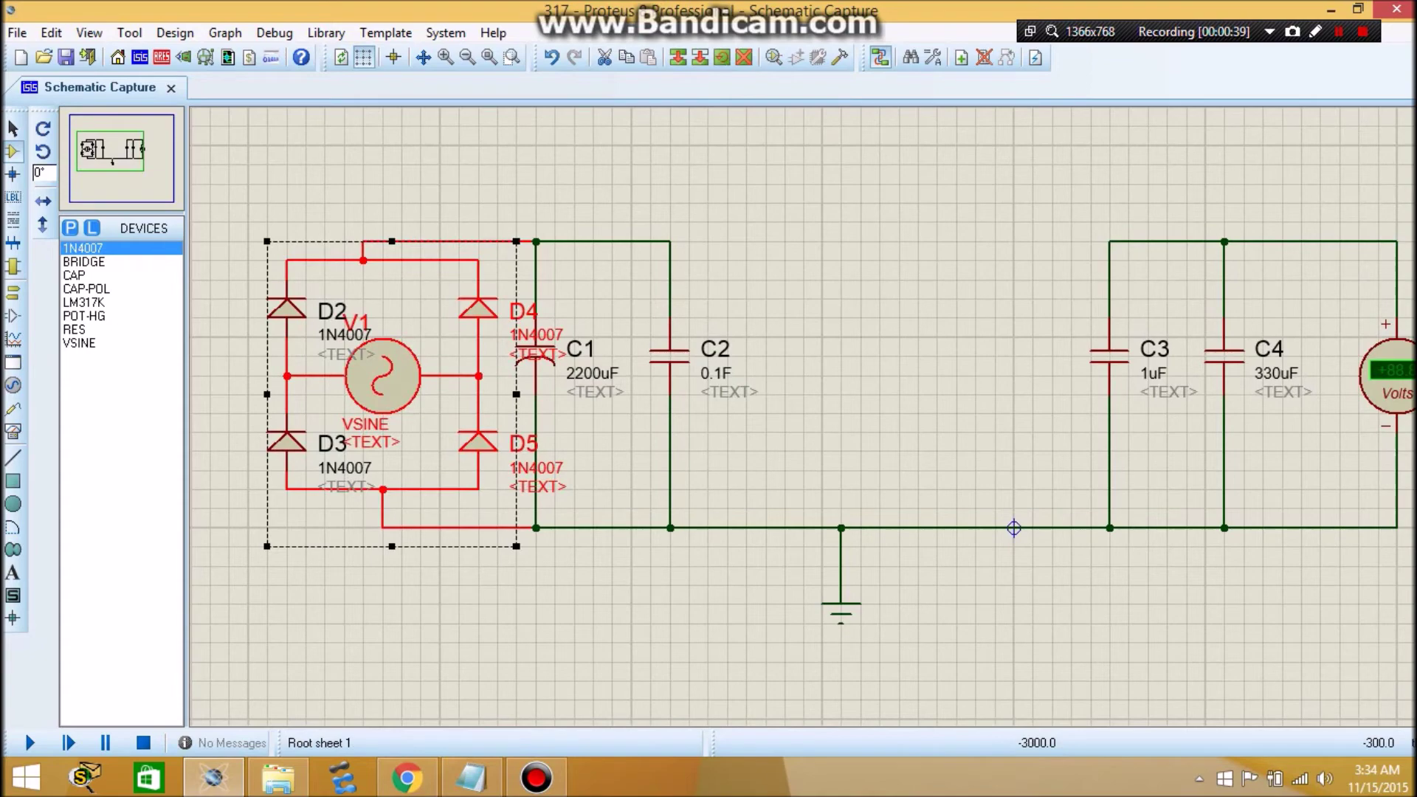
pyautogui.click(438, 585)
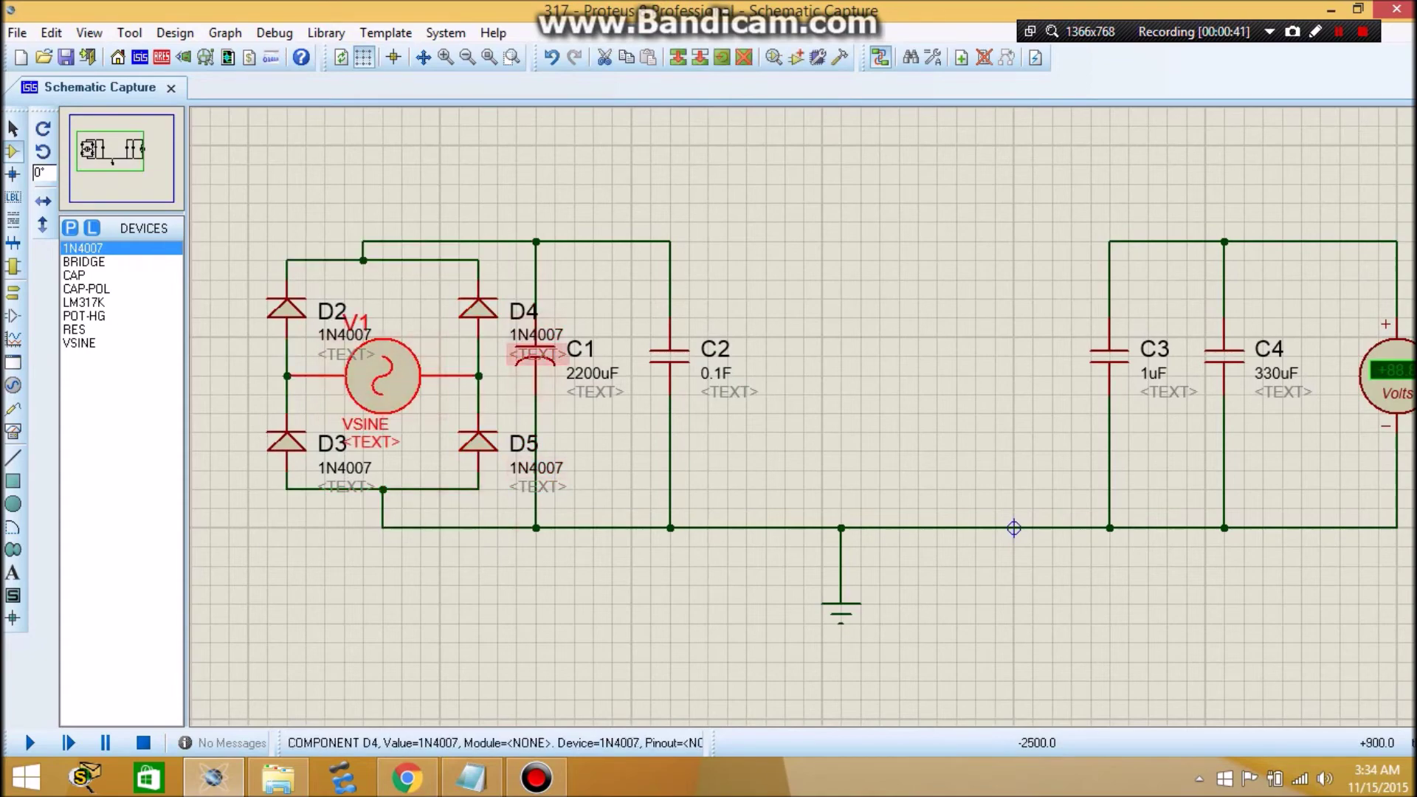
pyautogui.doubleClick(537, 354)
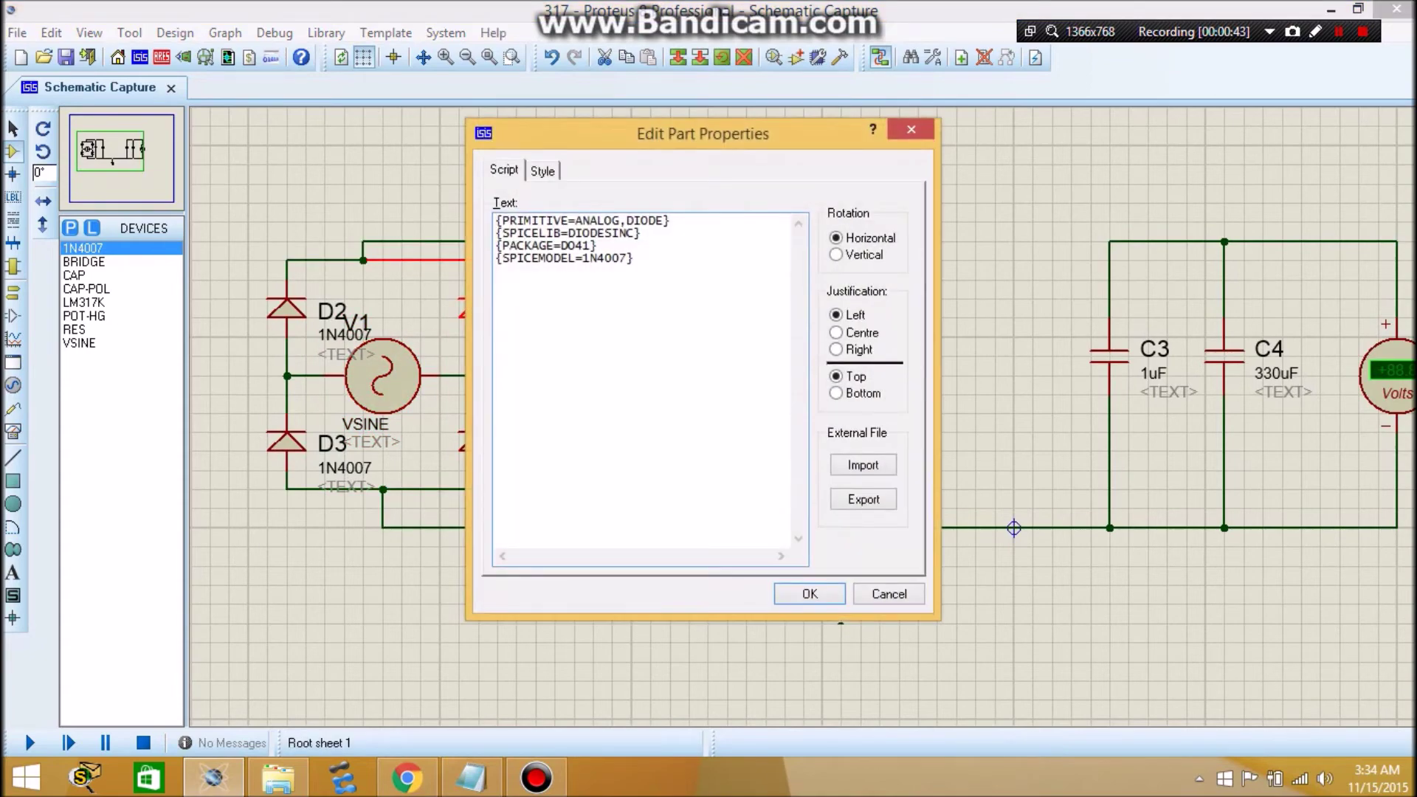
pyautogui.click(889, 594)
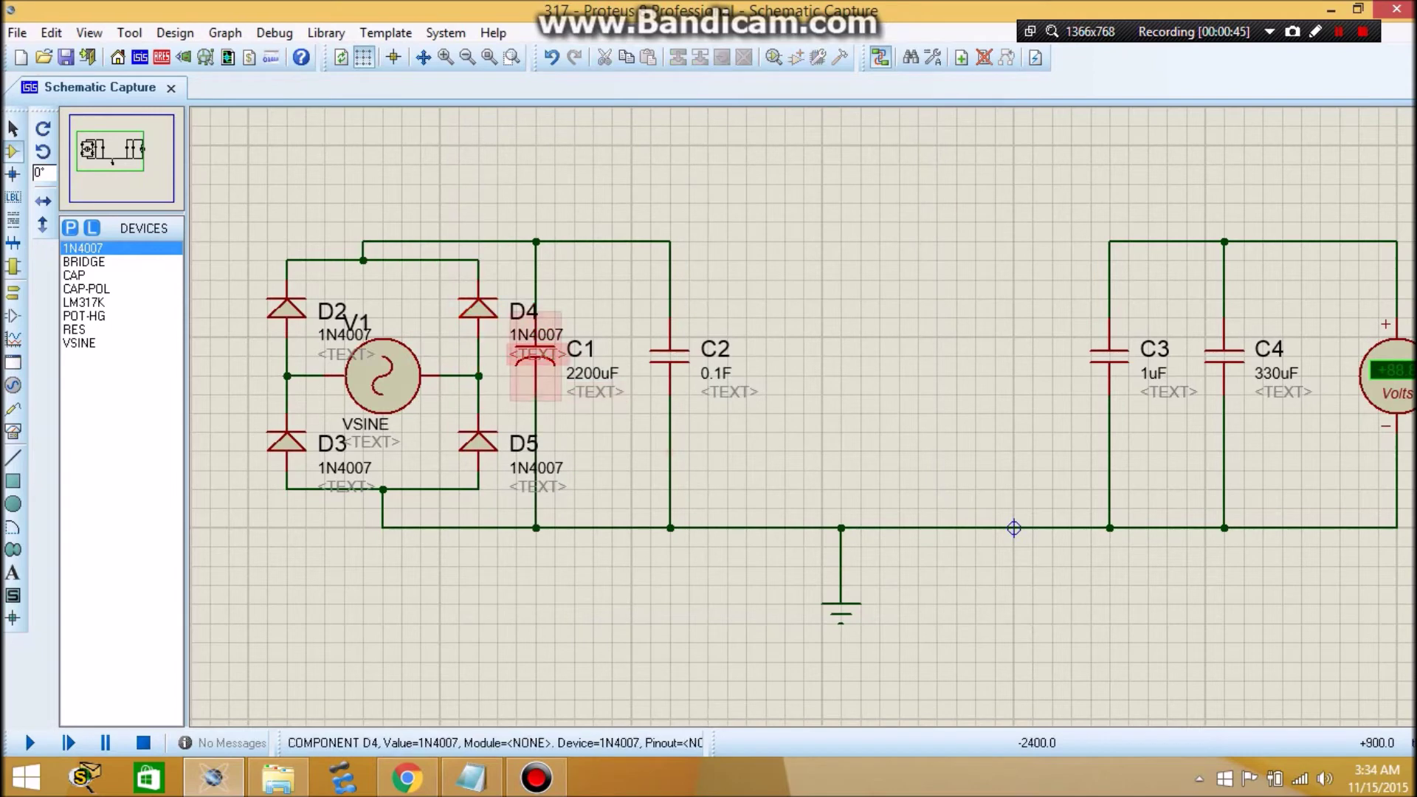
# Move capacitor C1 away from the diode bridge so it no longer overlaps the text of diode D4
pyautogui.click(536, 358)
pyautogui.moveTo(535, 358); pyautogui.dragTo(573, 358)
pyautogui.click(1014, 528)
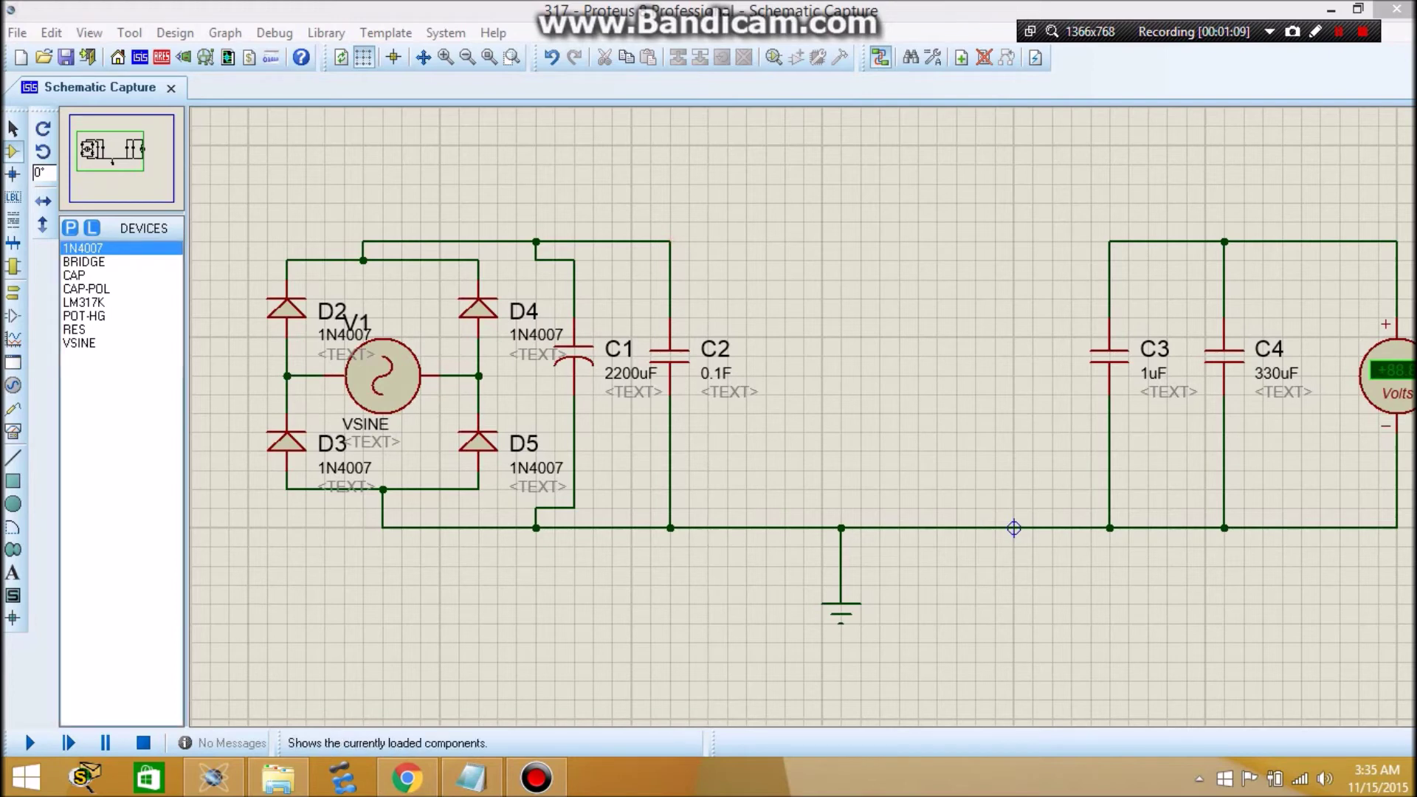
# Place an LM317K regulator in the gap between capacitors C2 and C3, centred above the ground symbol
pyautogui.click(84, 302)
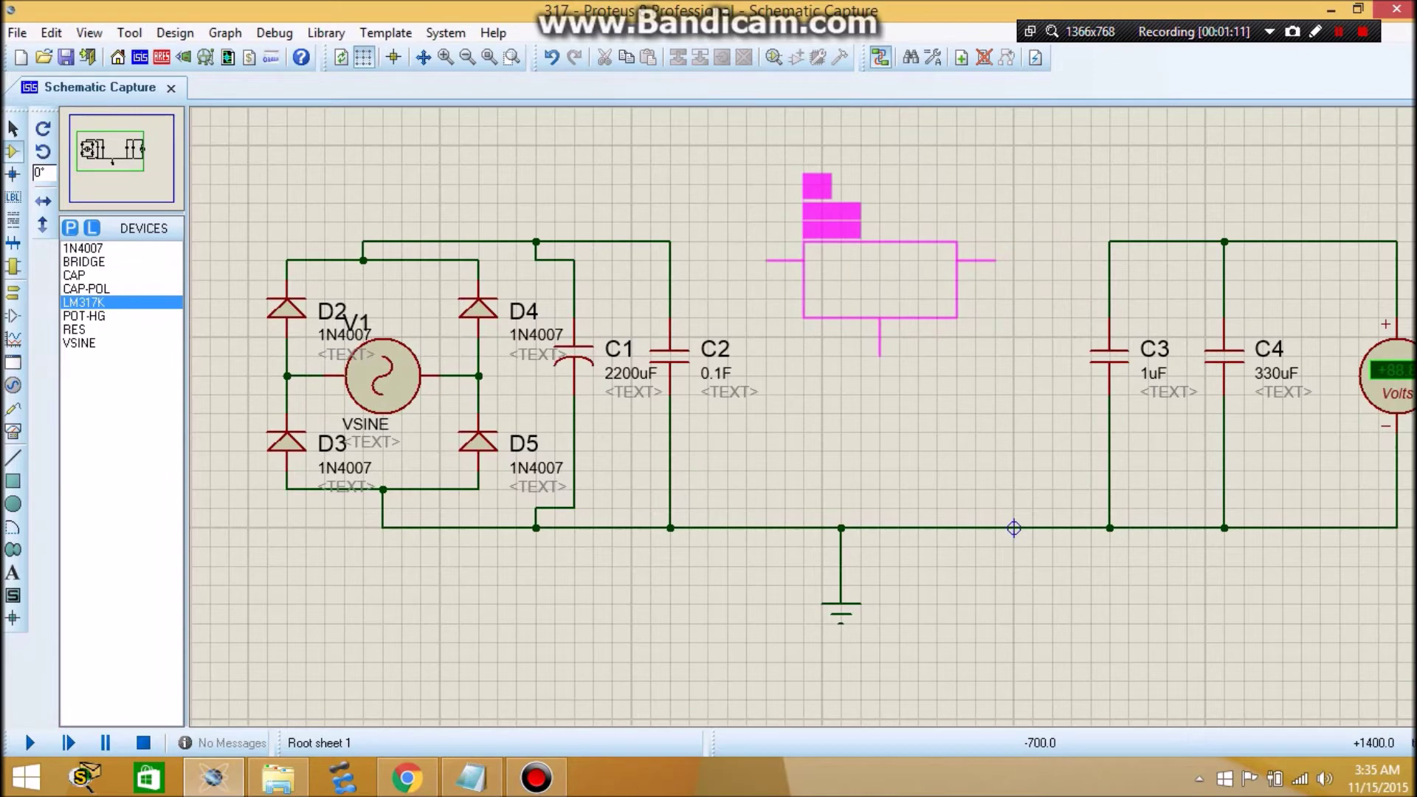
pyautogui.click(880, 260)
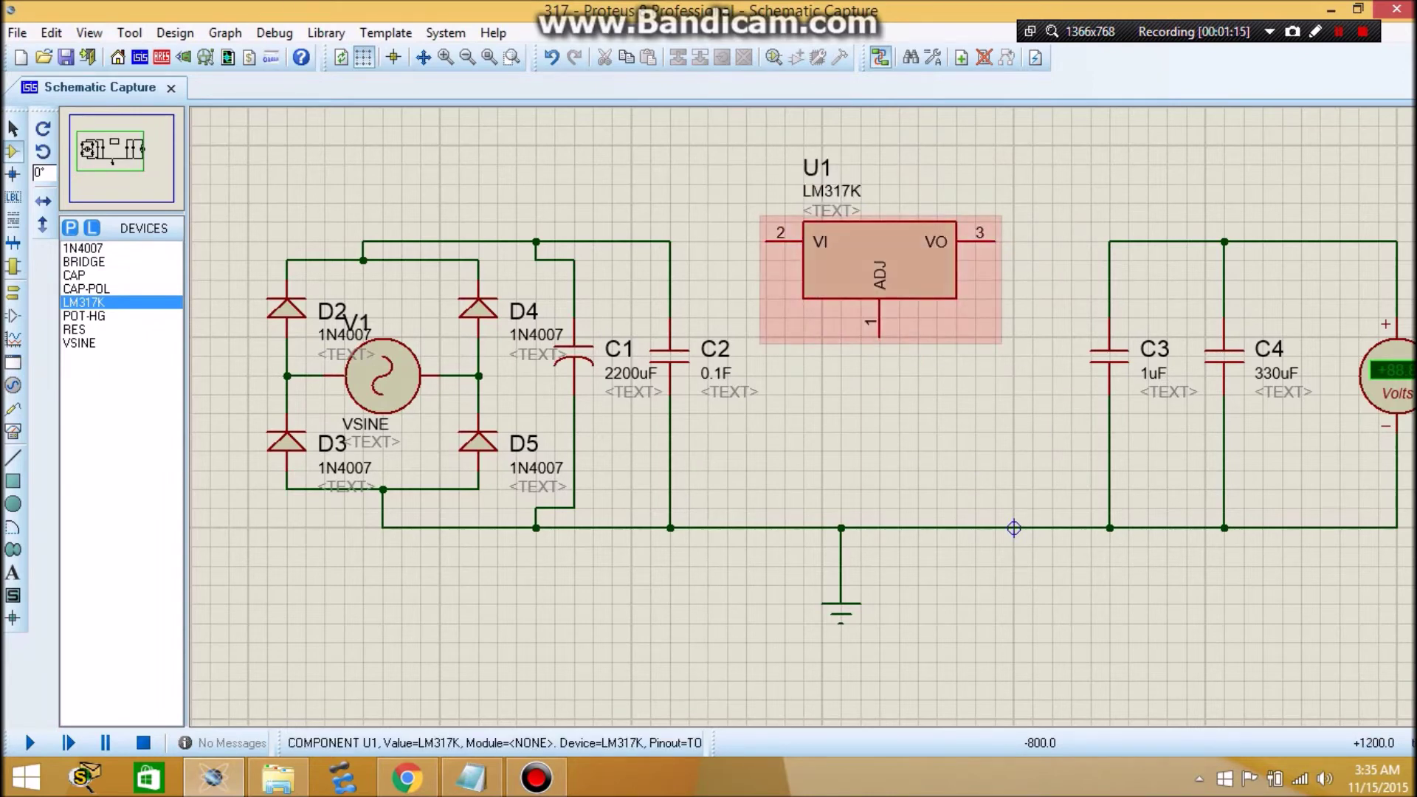
pyautogui.click(899, 260)
pyautogui.moveTo(899, 260); pyautogui.dragTo(861, 260)
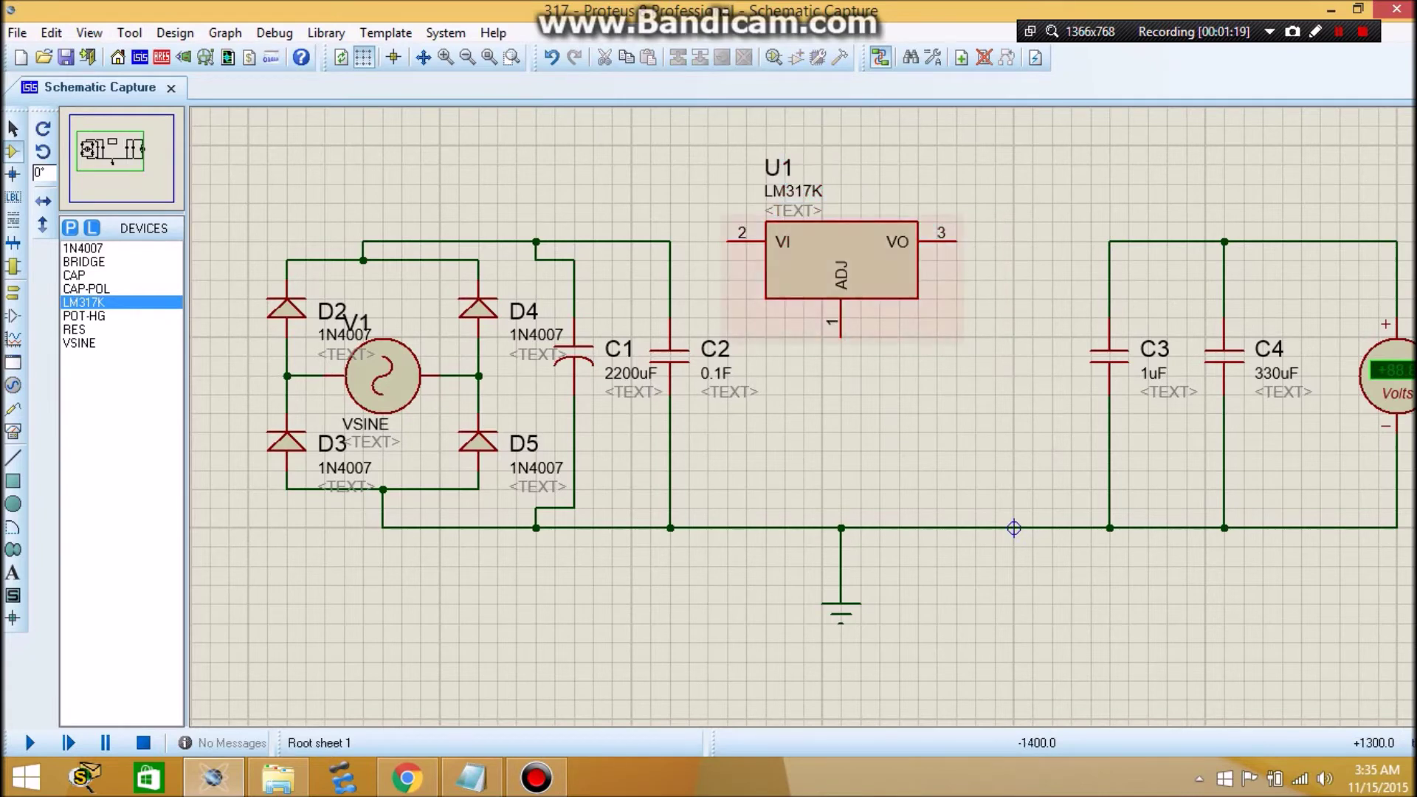
# Wire the LM317K's VI pin to the positive line at C2 and its VO pin to the output line at C3
pyautogui.click(727, 240)
pyautogui.click(670, 241)
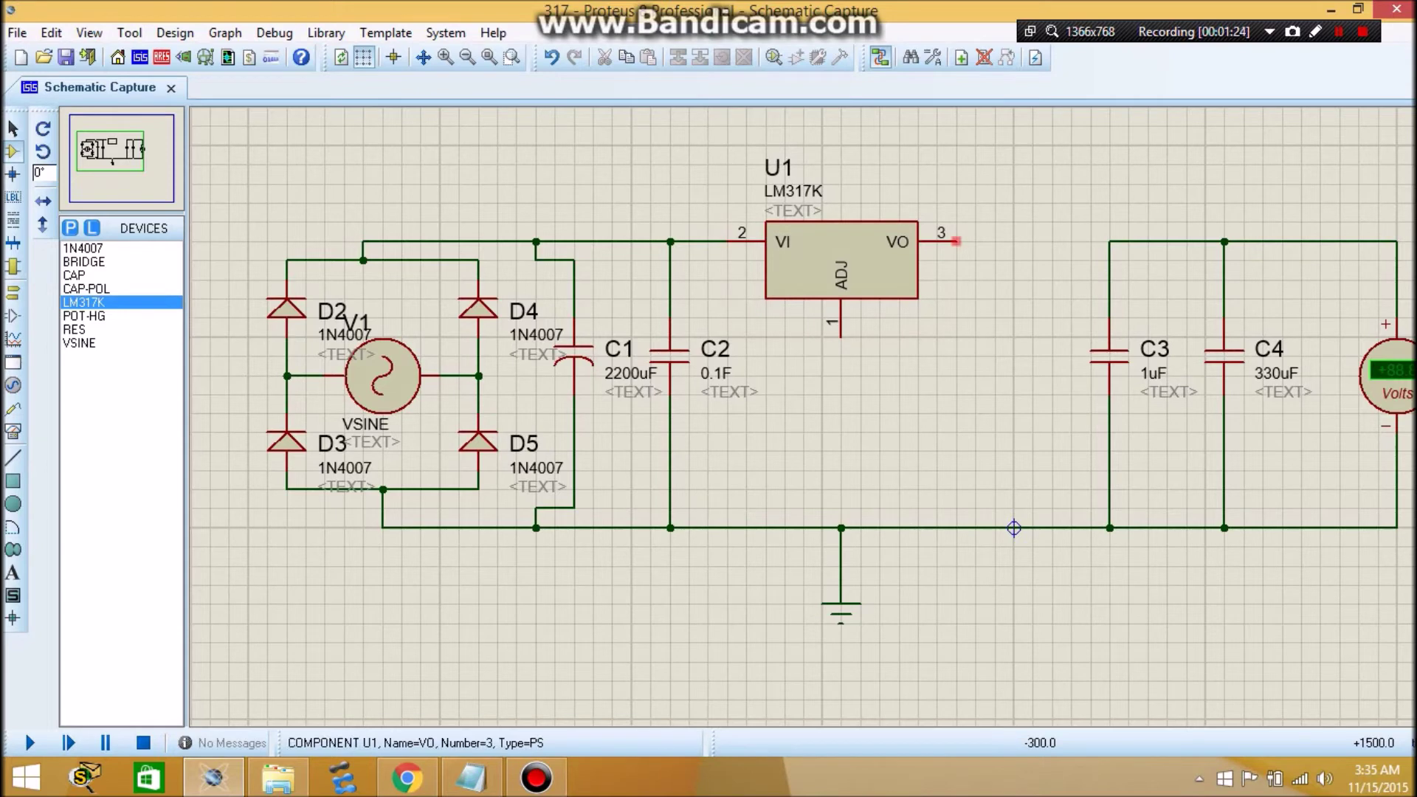
pyautogui.click(956, 241)
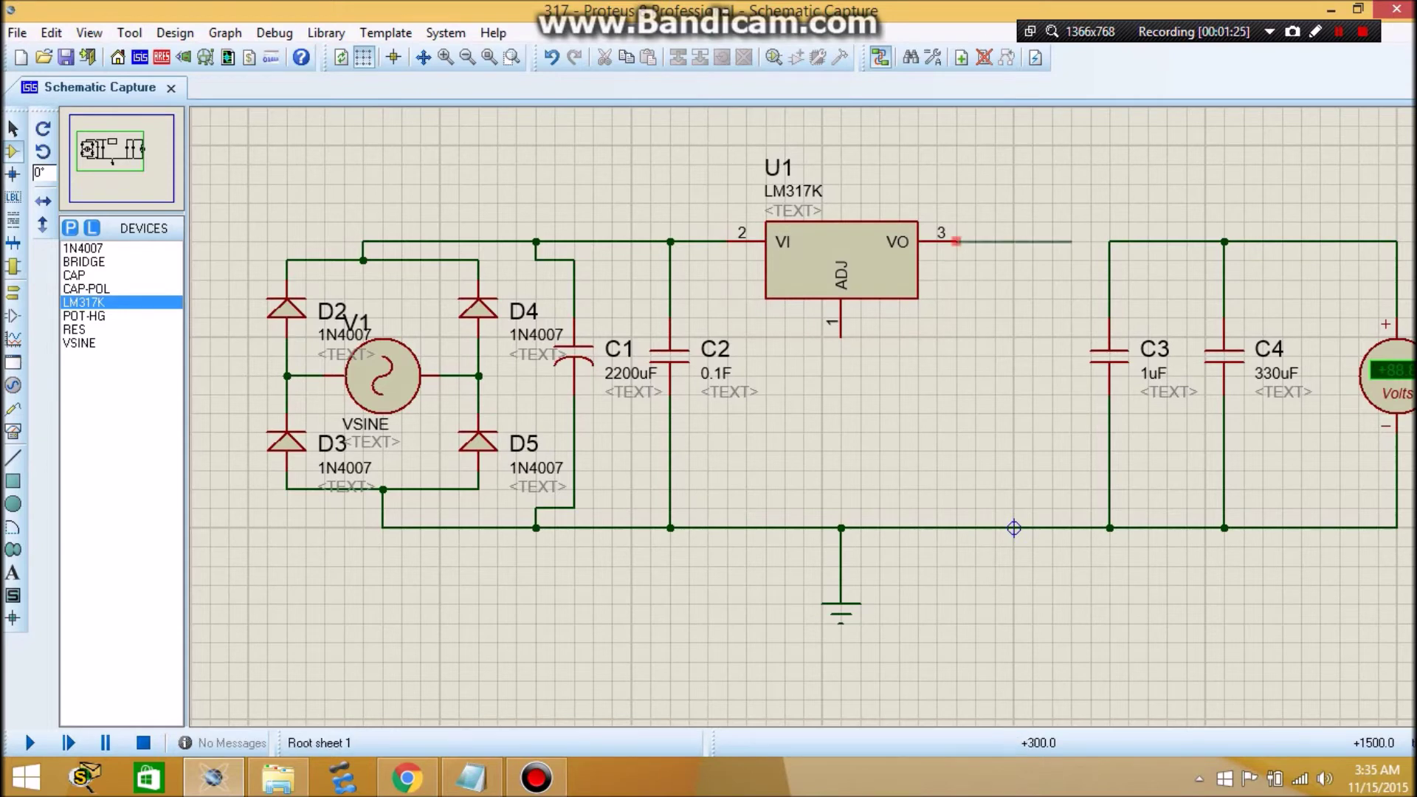
pyautogui.click(1110, 242)
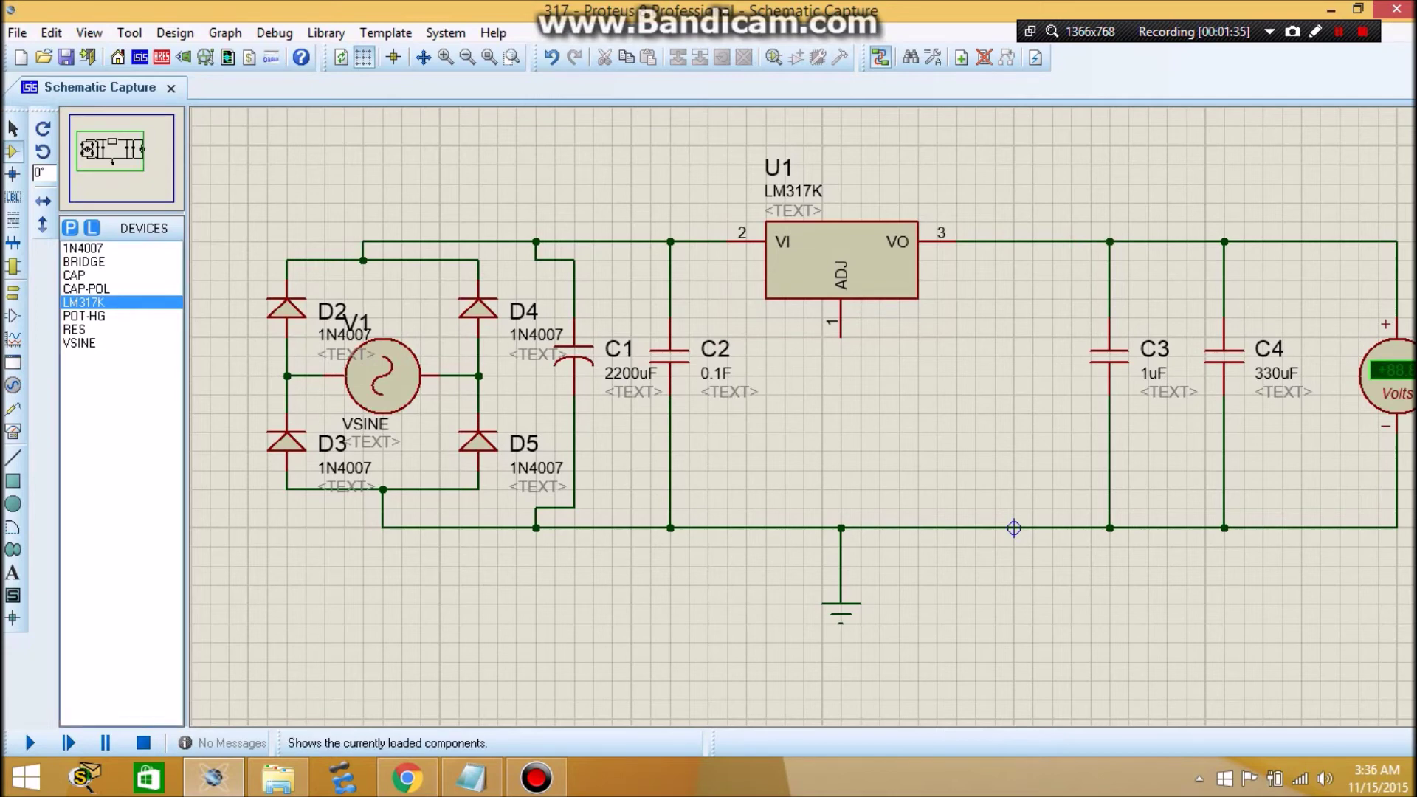
# Place a horizontal RES resistor beneath the regulator's output side and wire it between the ADJ pin and the output line
pyautogui.click(84, 316)
pyautogui.click(74, 330)
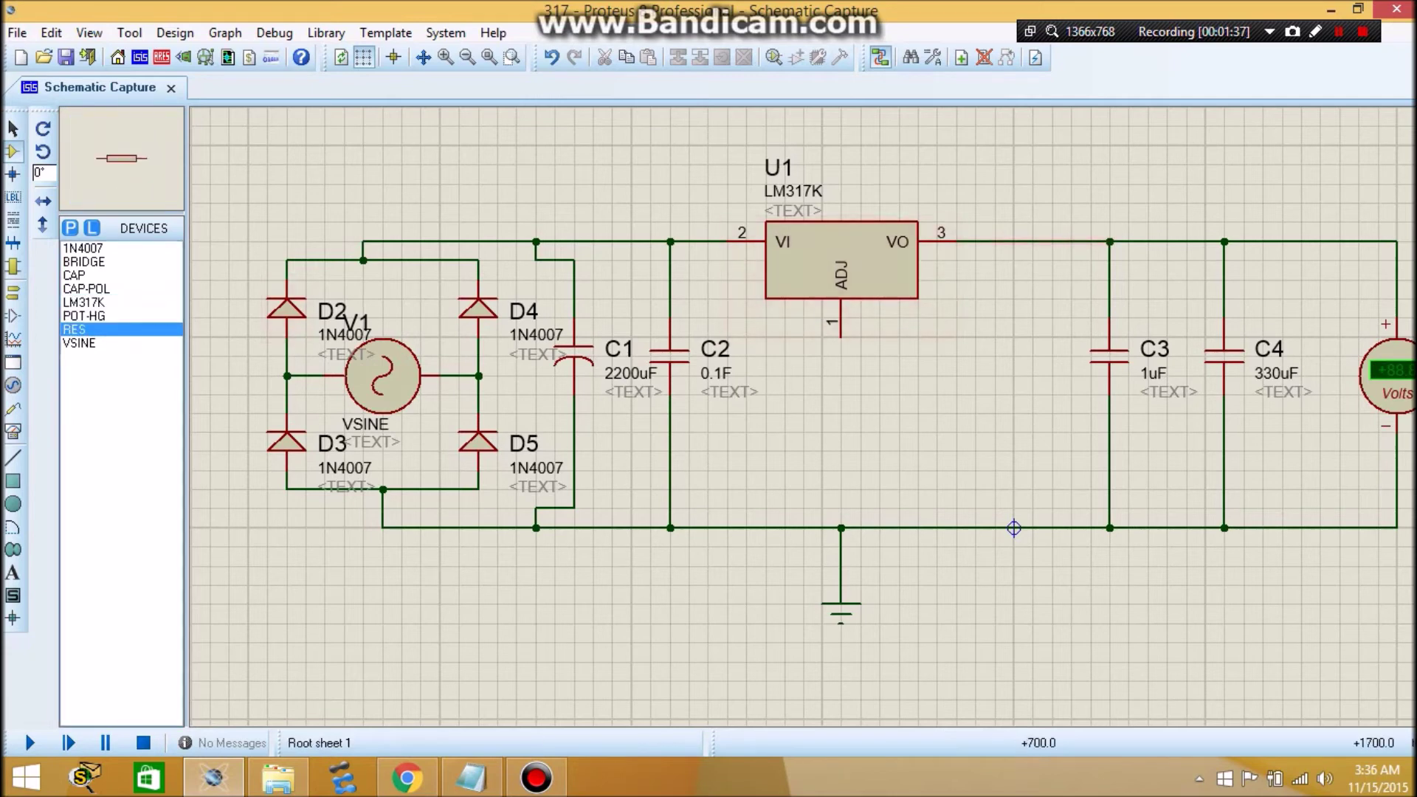
pyautogui.click(986, 375)
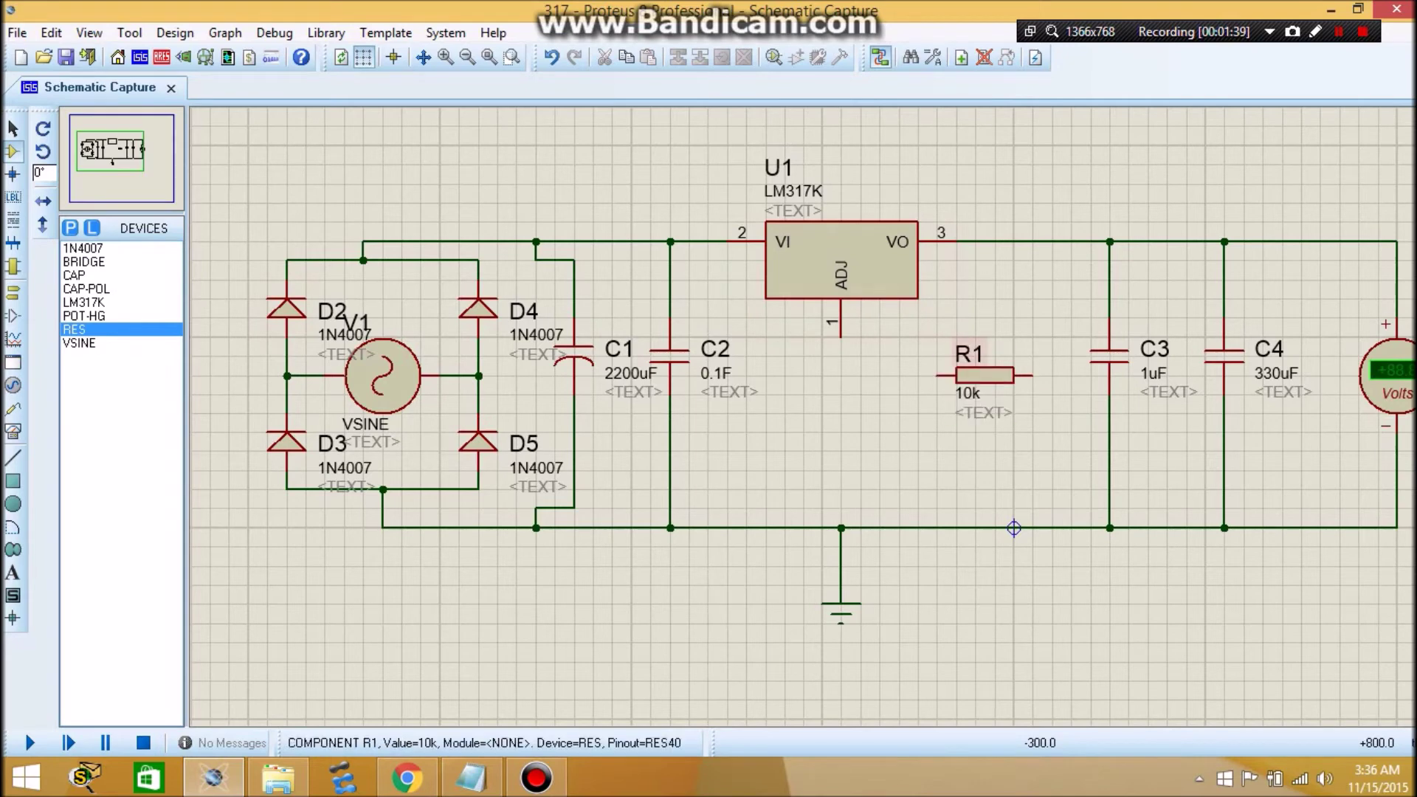
pyautogui.click(955, 375)
pyautogui.click(841, 336)
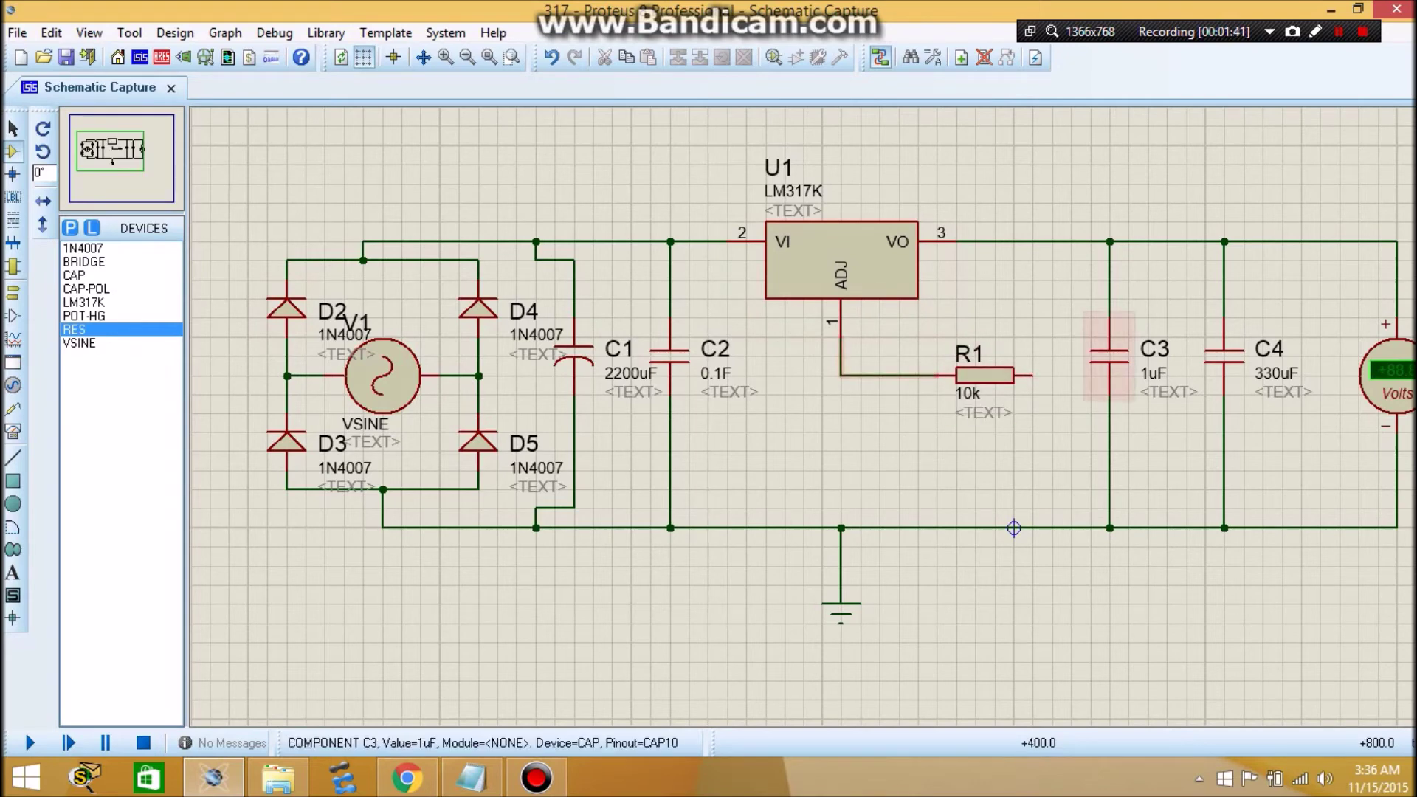
pyautogui.click(1032, 375)
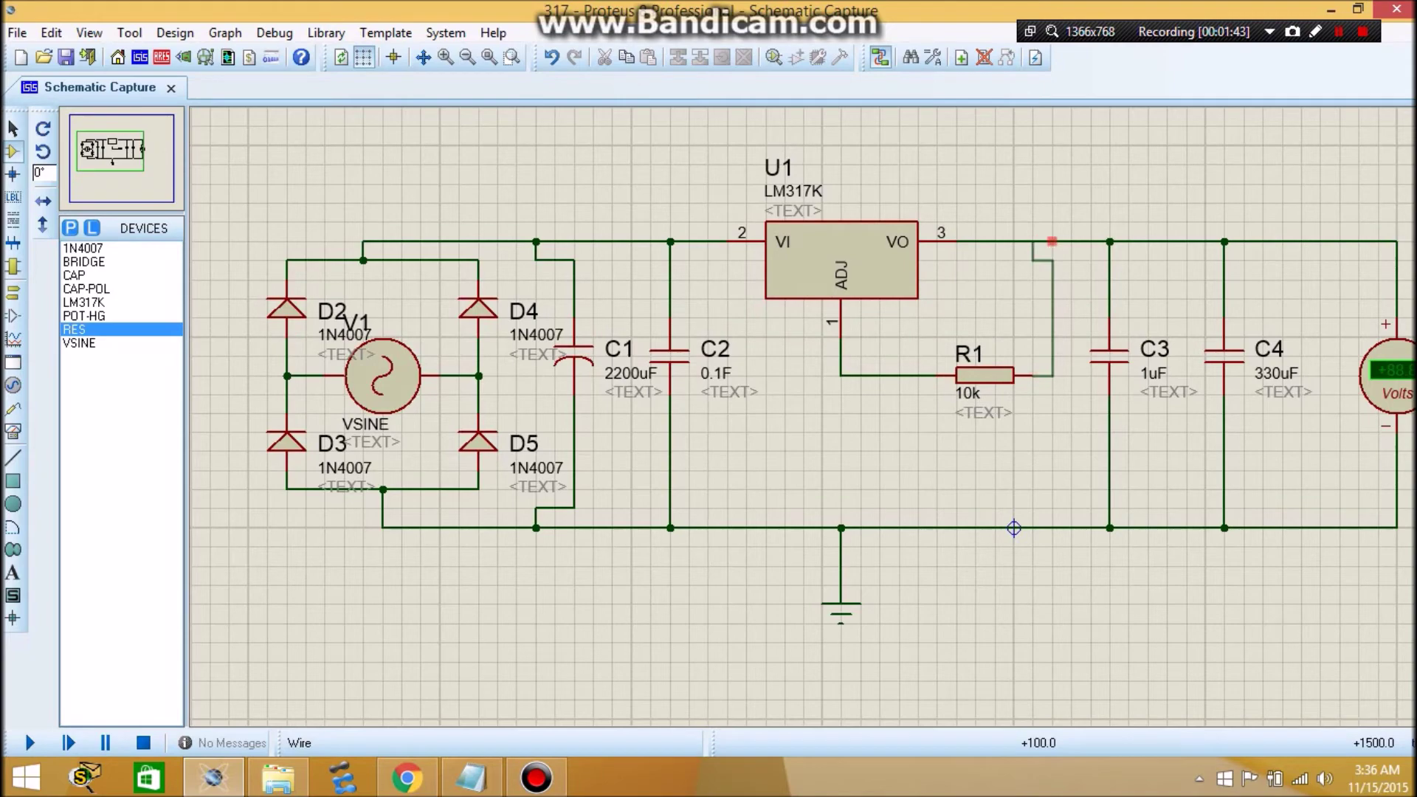
pyautogui.click(1052, 241)
# Place a second RES resistor below the regulator, rotate it clockwise, and wire it between the ADJ node and the ground line
pyautogui.click(823, 432)
pyautogui.rightClick(849, 432)
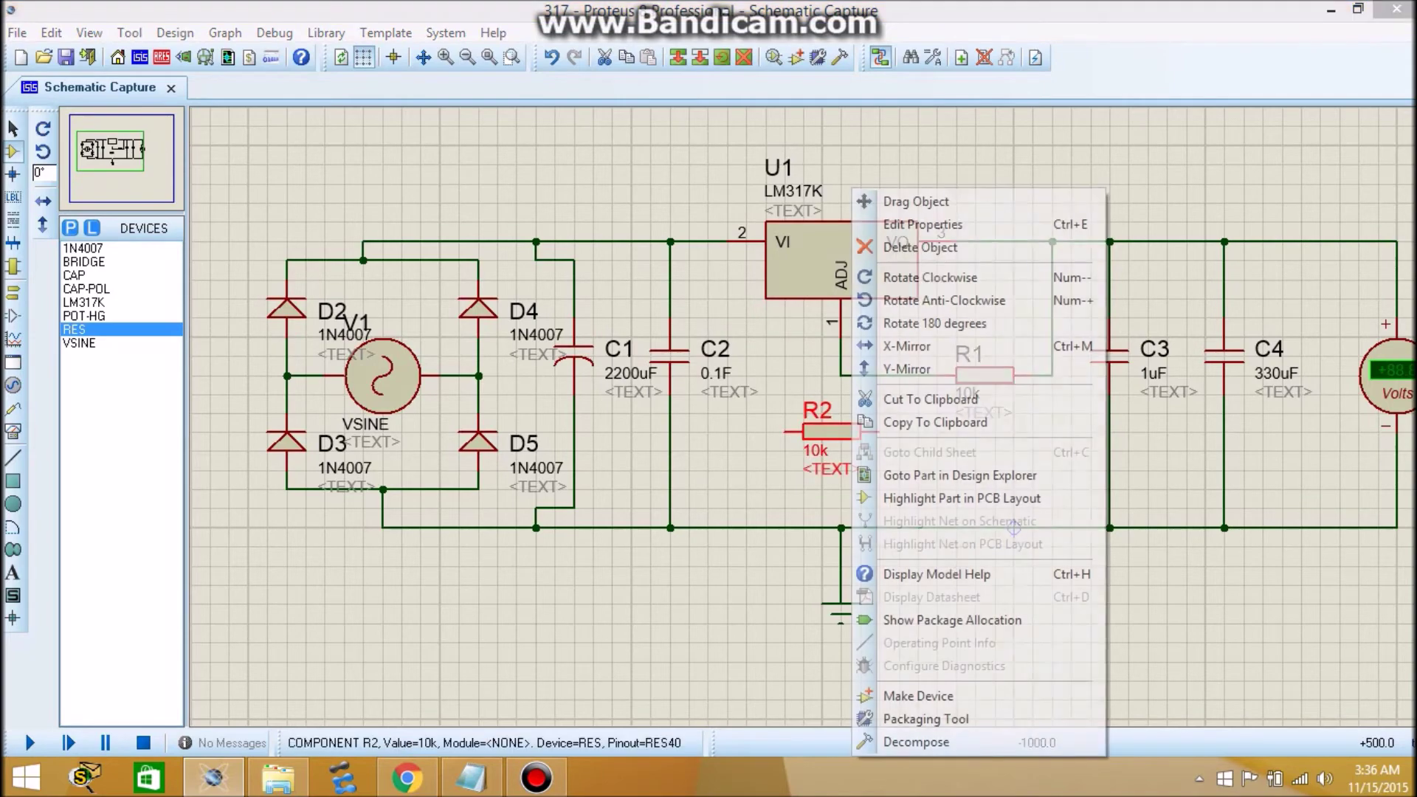
pyautogui.click(960, 278)
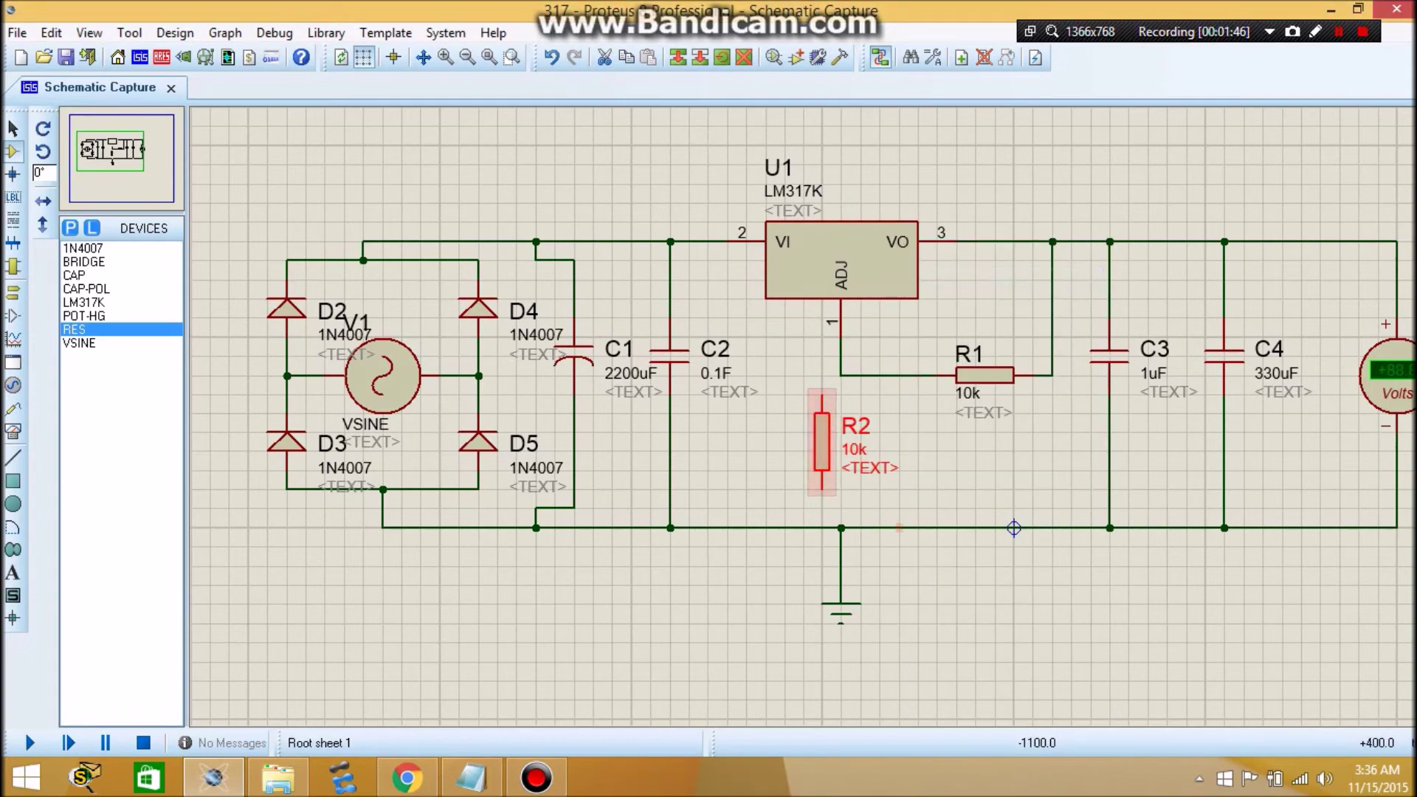
pyautogui.click(805, 452)
pyautogui.click(822, 397)
pyautogui.click(841, 375)
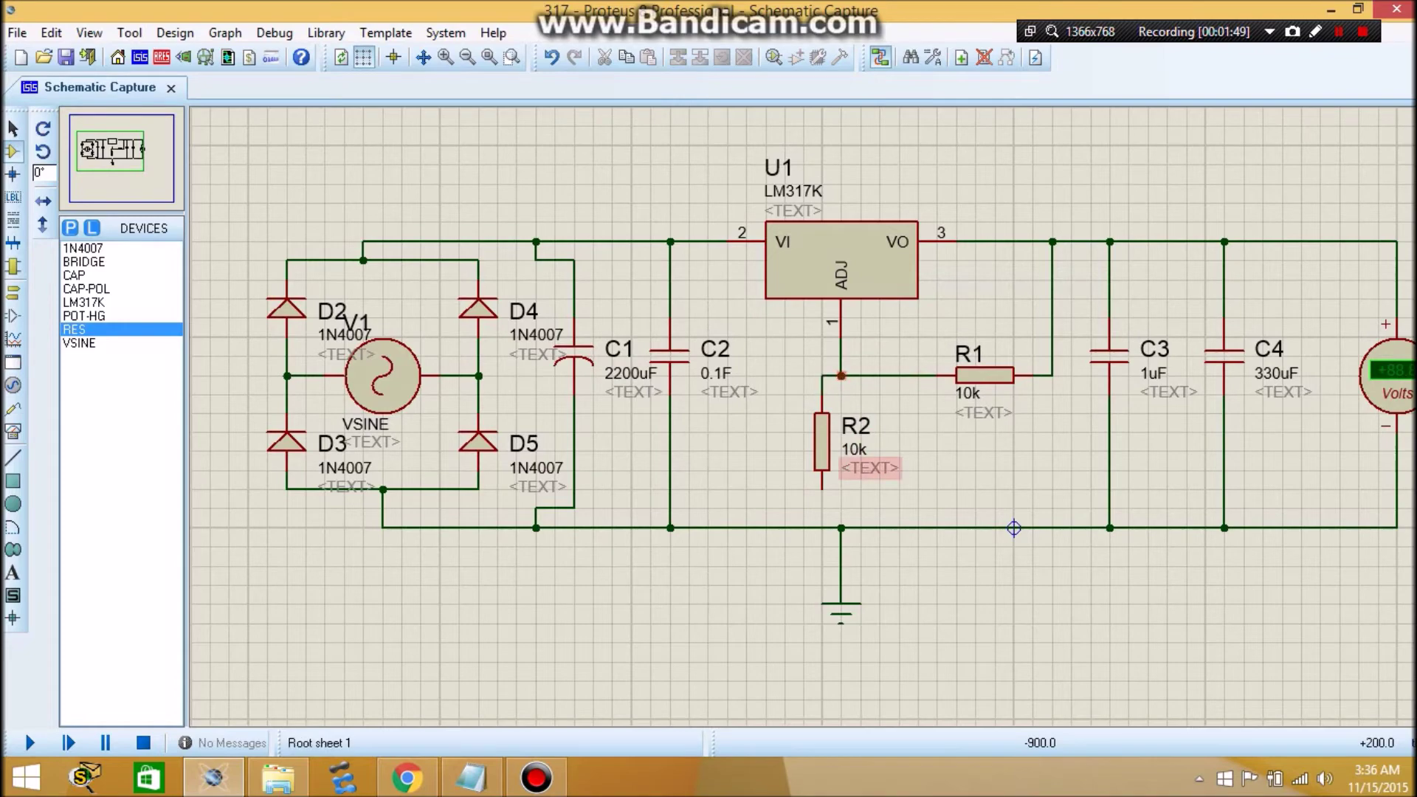
pyautogui.click(822, 487)
pyautogui.click(841, 528)
# Set the resistance of R1, between the ADJ node and the output line, to 220
pyautogui.doubleClick(985, 375)
pyautogui.press('Tab')
pyautogui.write('2')
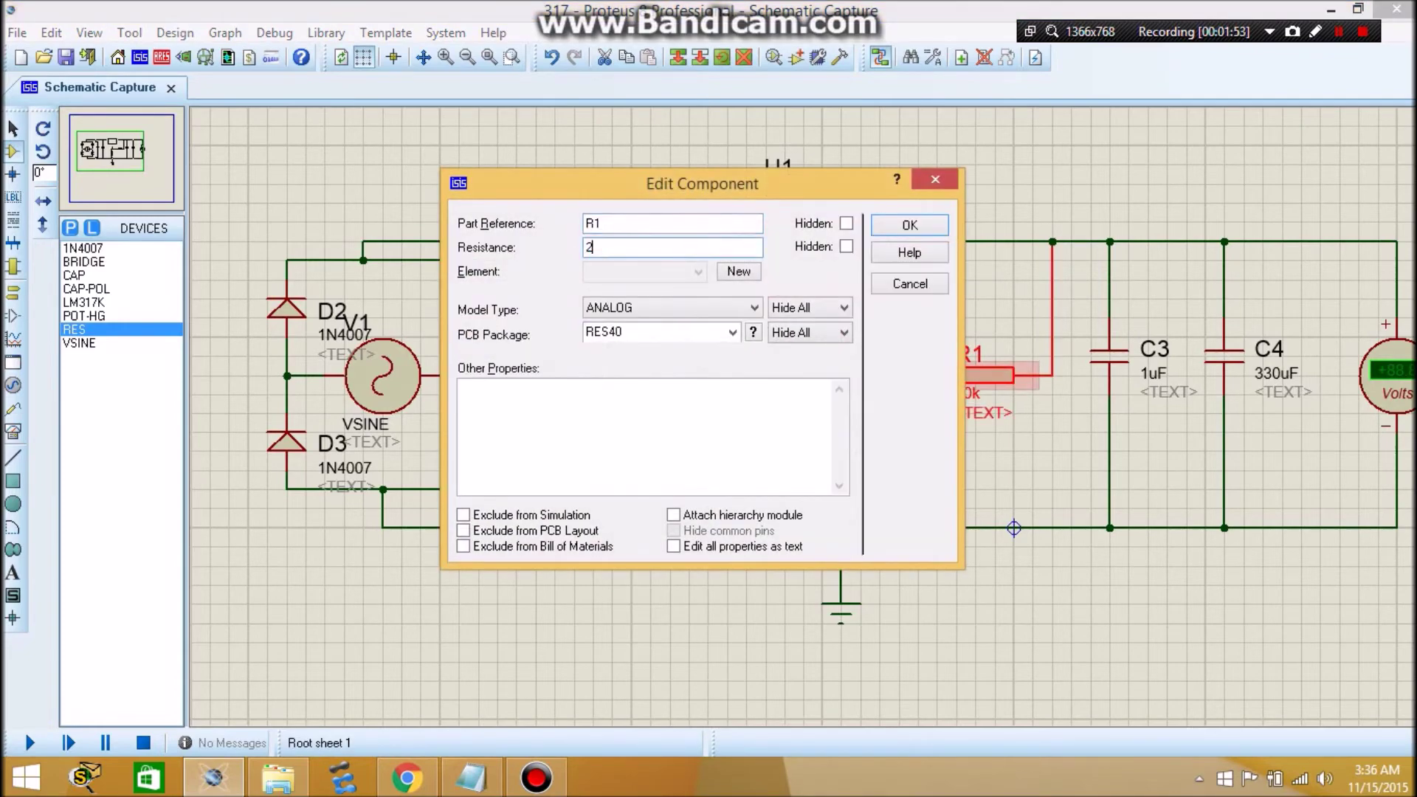
pyautogui.press('Return')
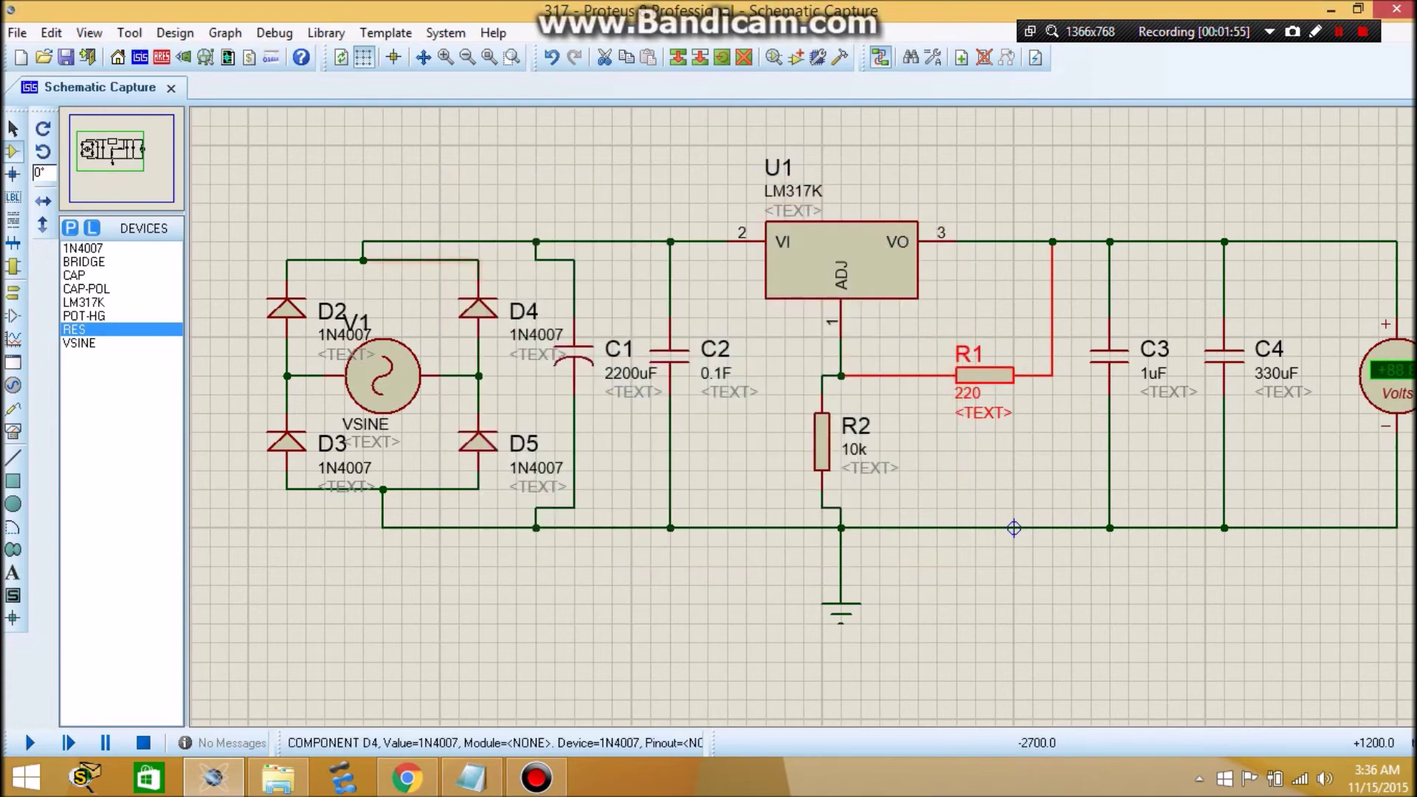
# Set the resistance of R2, between the ADJ node and ground, to 500
pyautogui.doubleClick(822, 442)
pyautogui.press('Tab')
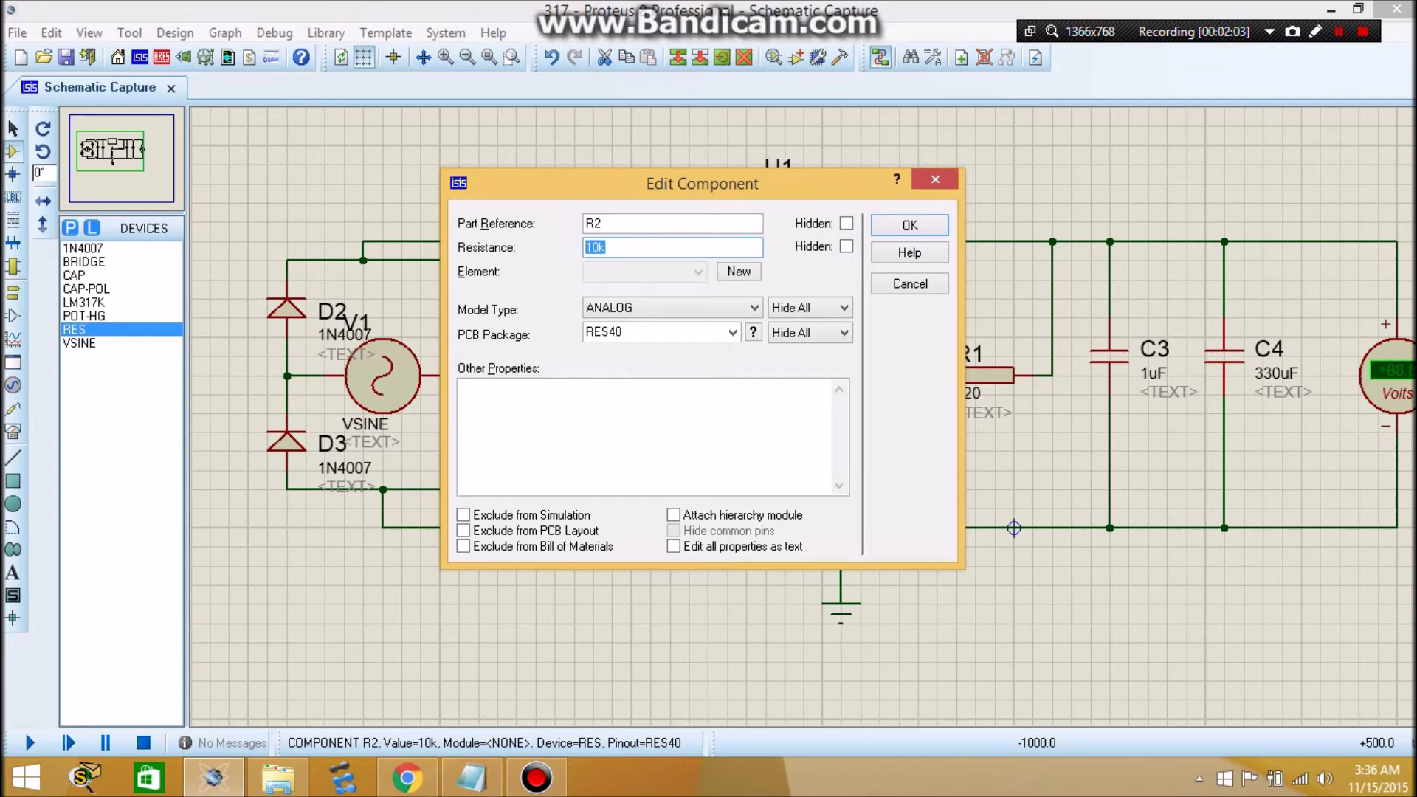
pyautogui.write('500')
pyautogui.press('Return')
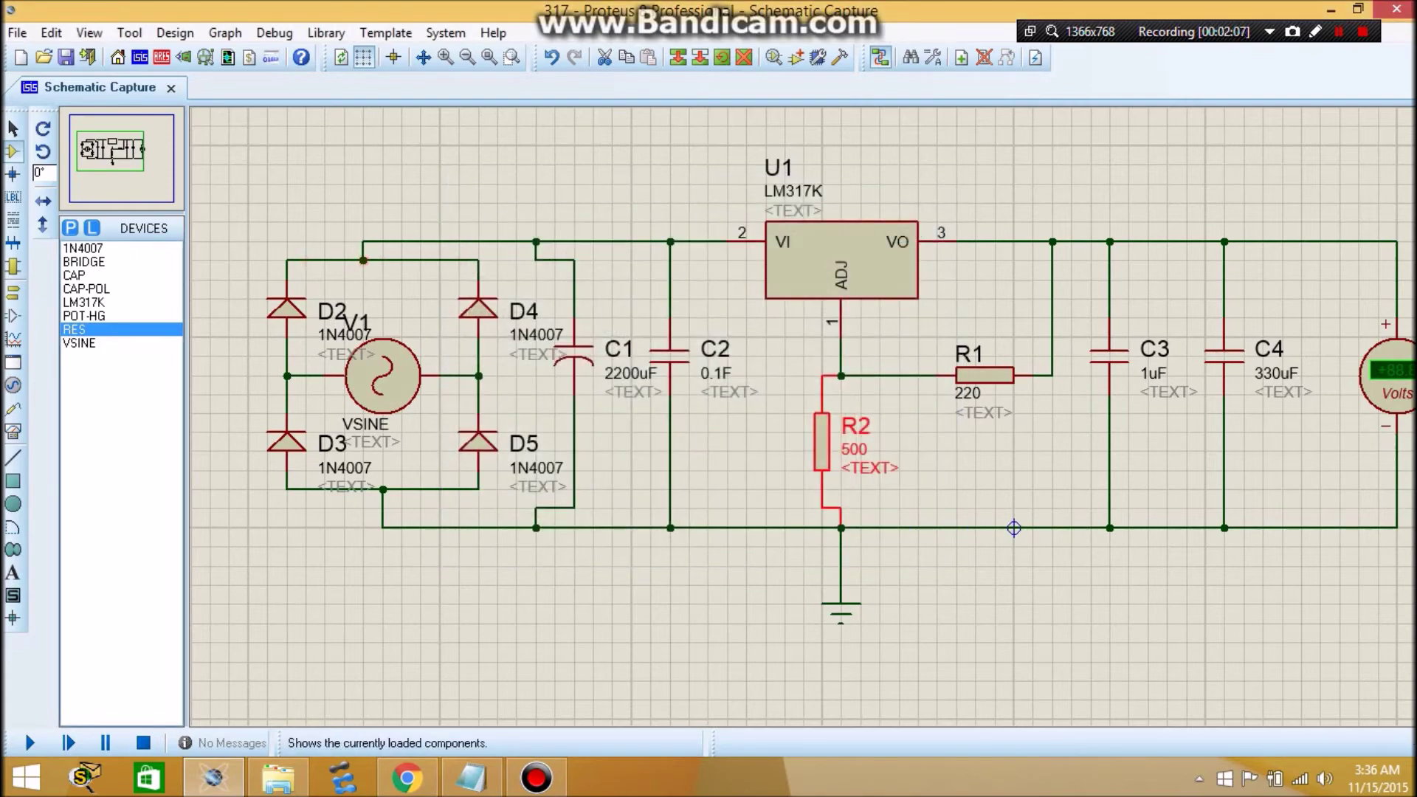
pyautogui.click(85, 288)
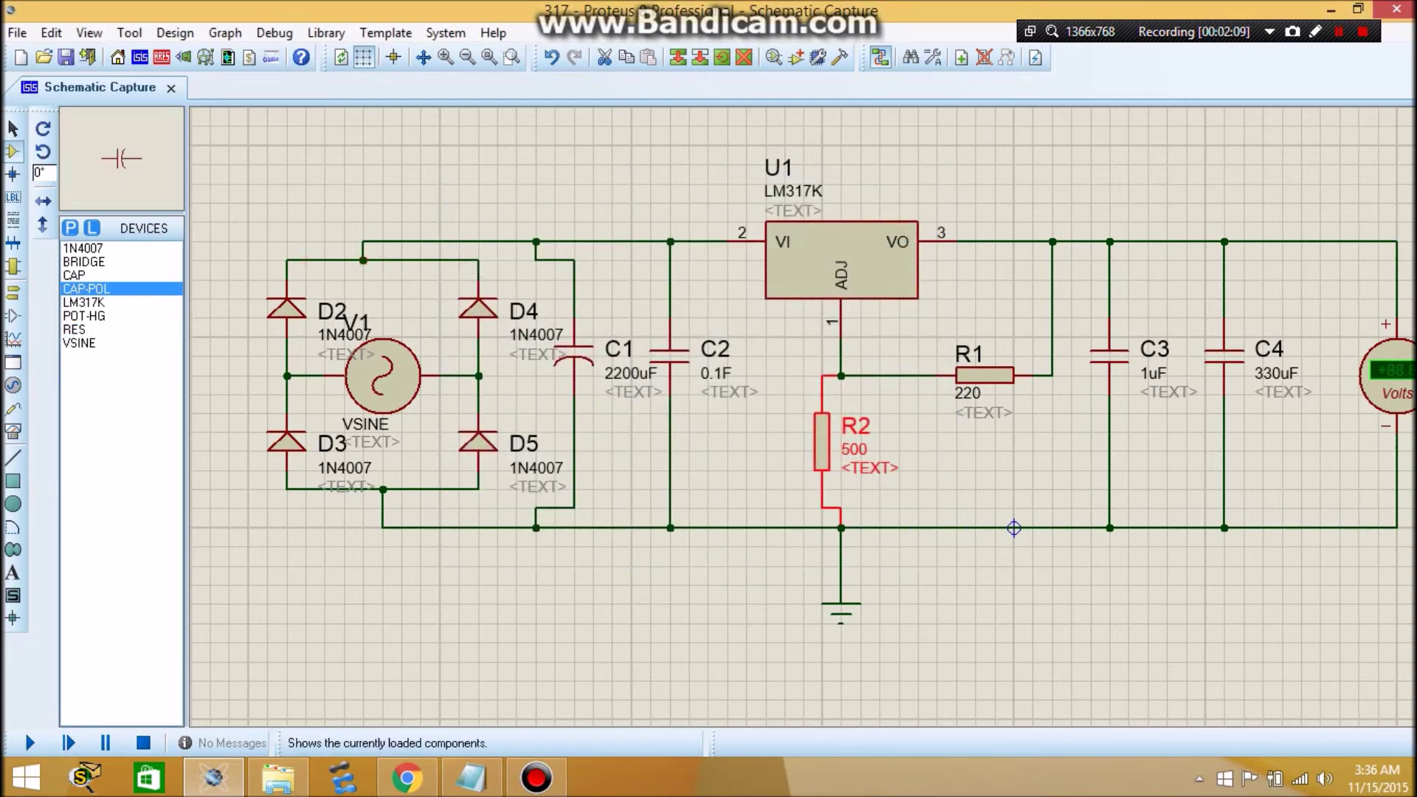
pyautogui.click(84, 316)
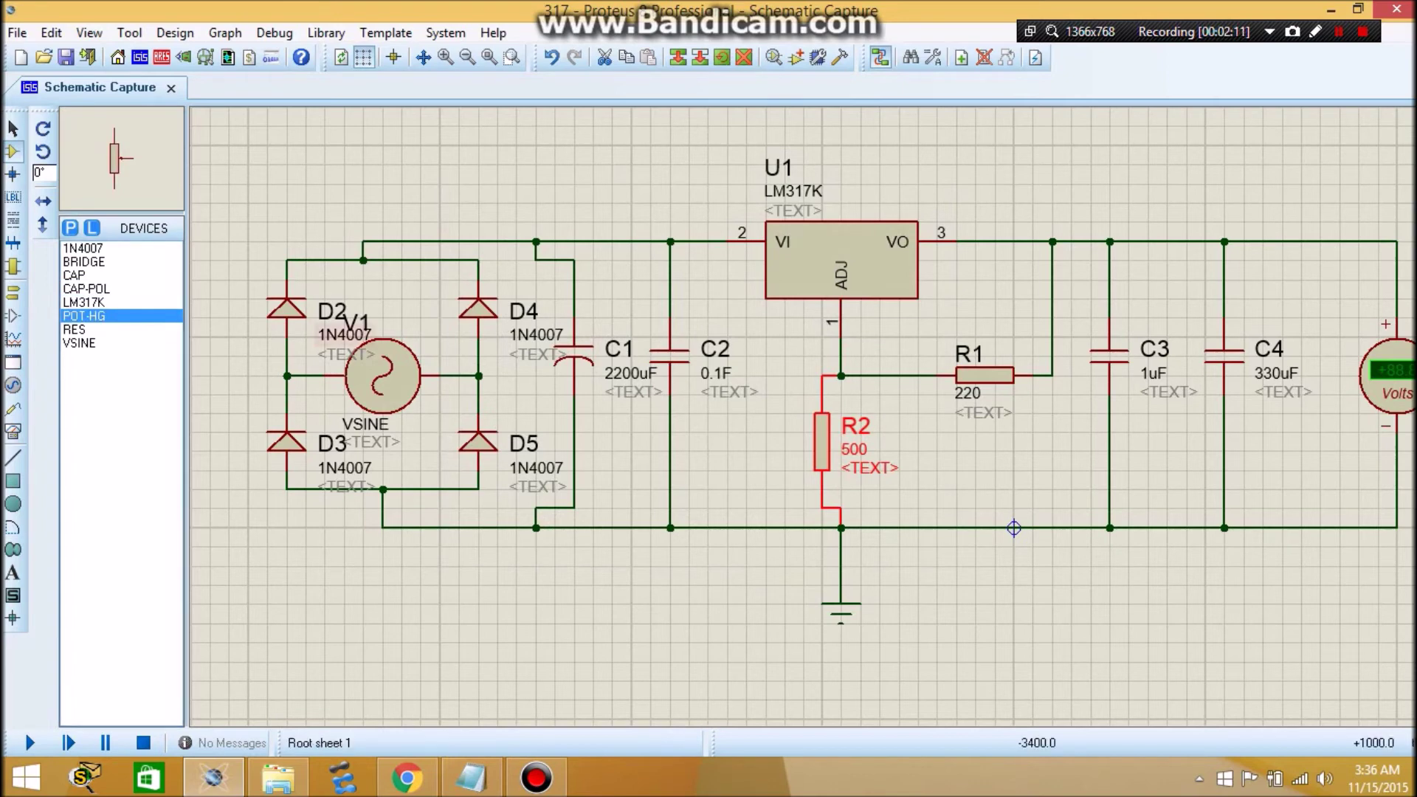
pyautogui.click(1014, 528)
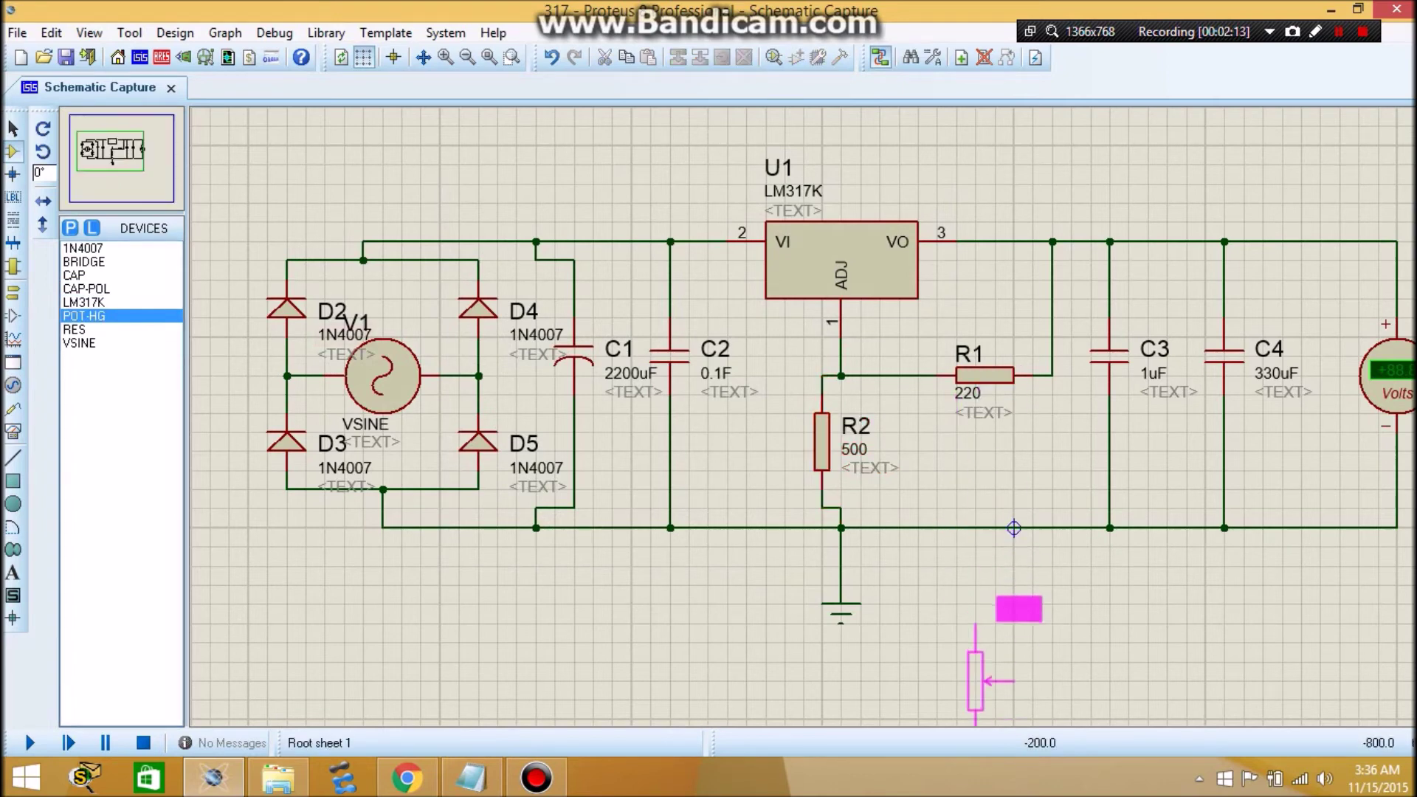
pyautogui.click(956, 624)
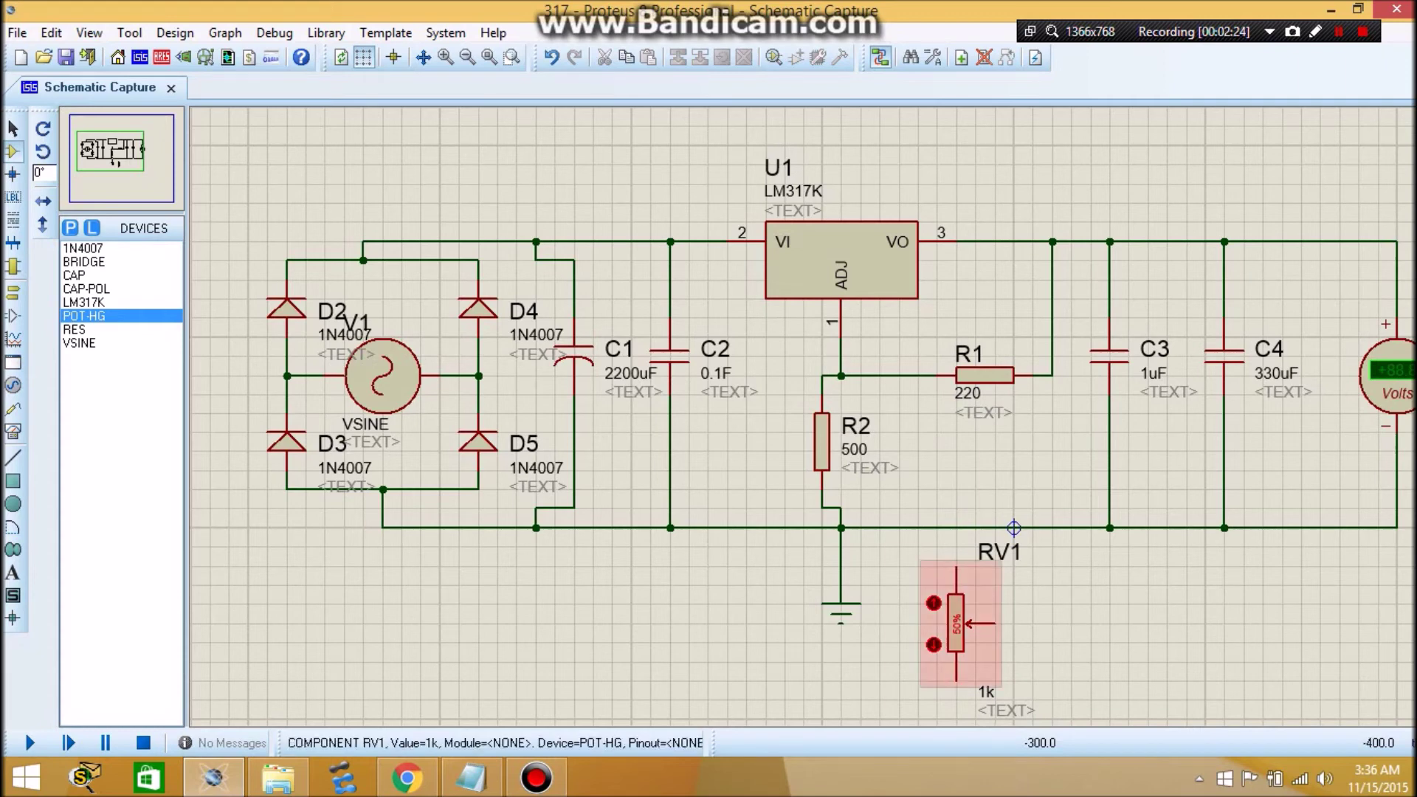
pyautogui.rightClick(969, 602)
pyautogui.rightClick(957, 624)
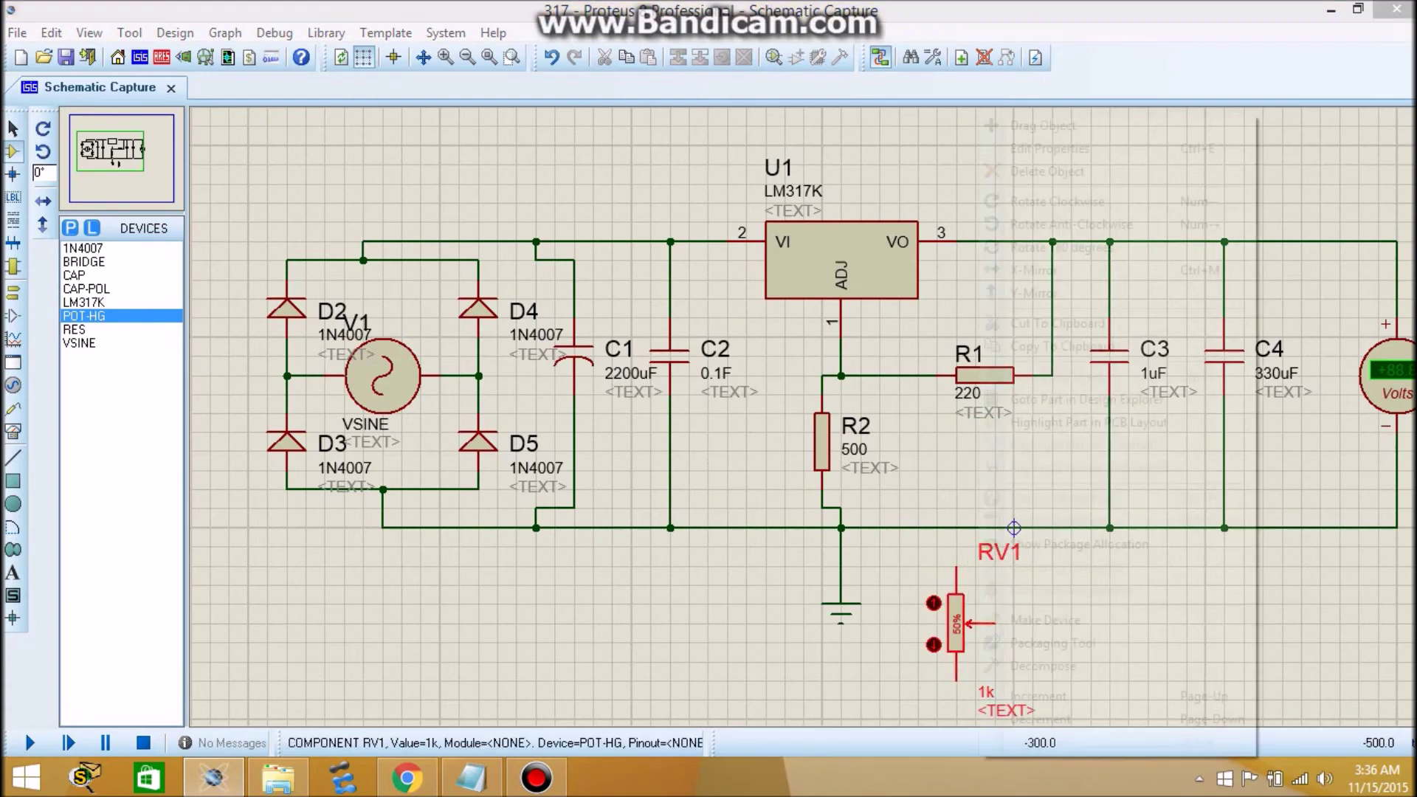
pyautogui.rightClick(958, 623)
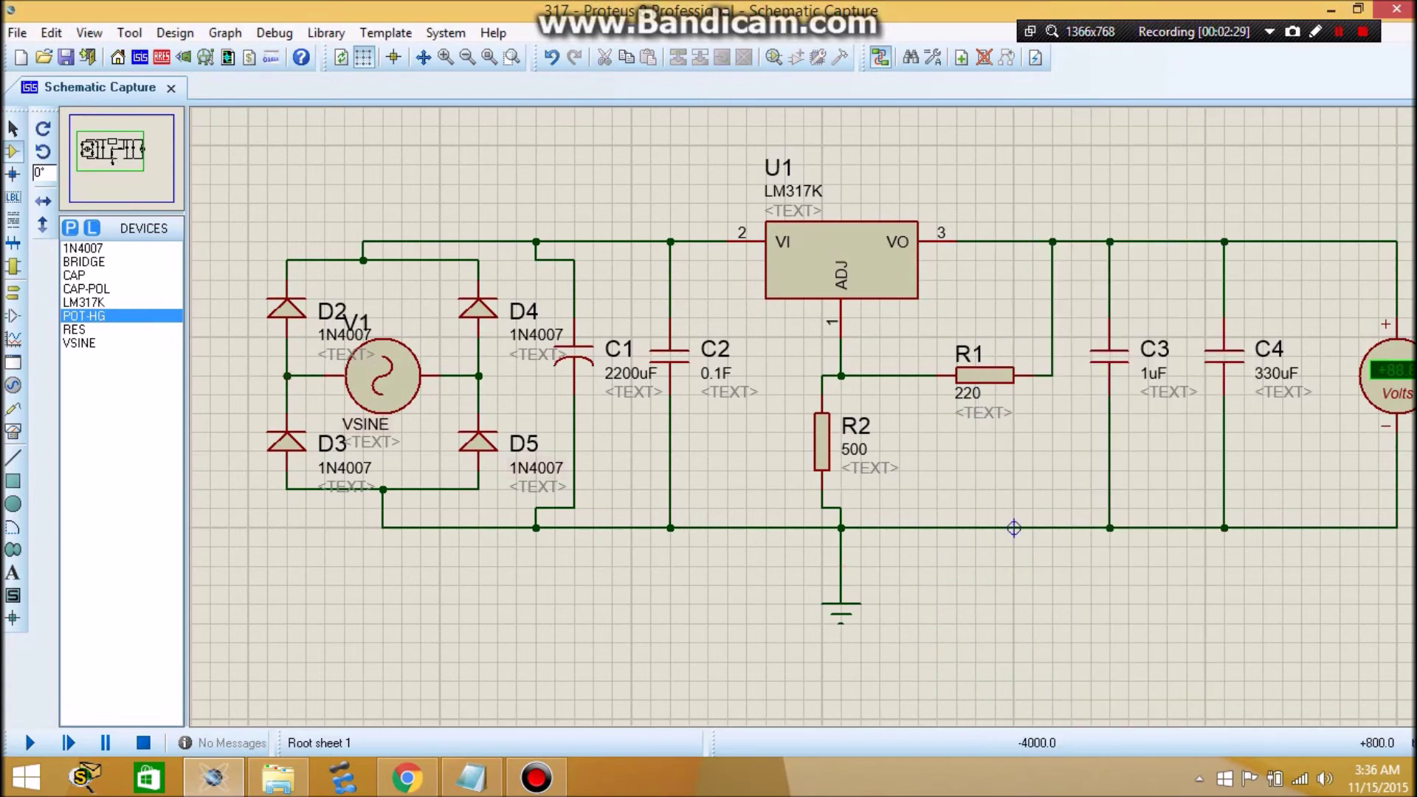
# Simulate the LM317K circuit to check the voltmeter's output reading, stop the run and return to the schematic
pyautogui.moveTo(1014, 528); pyautogui.dragTo(956, 591)
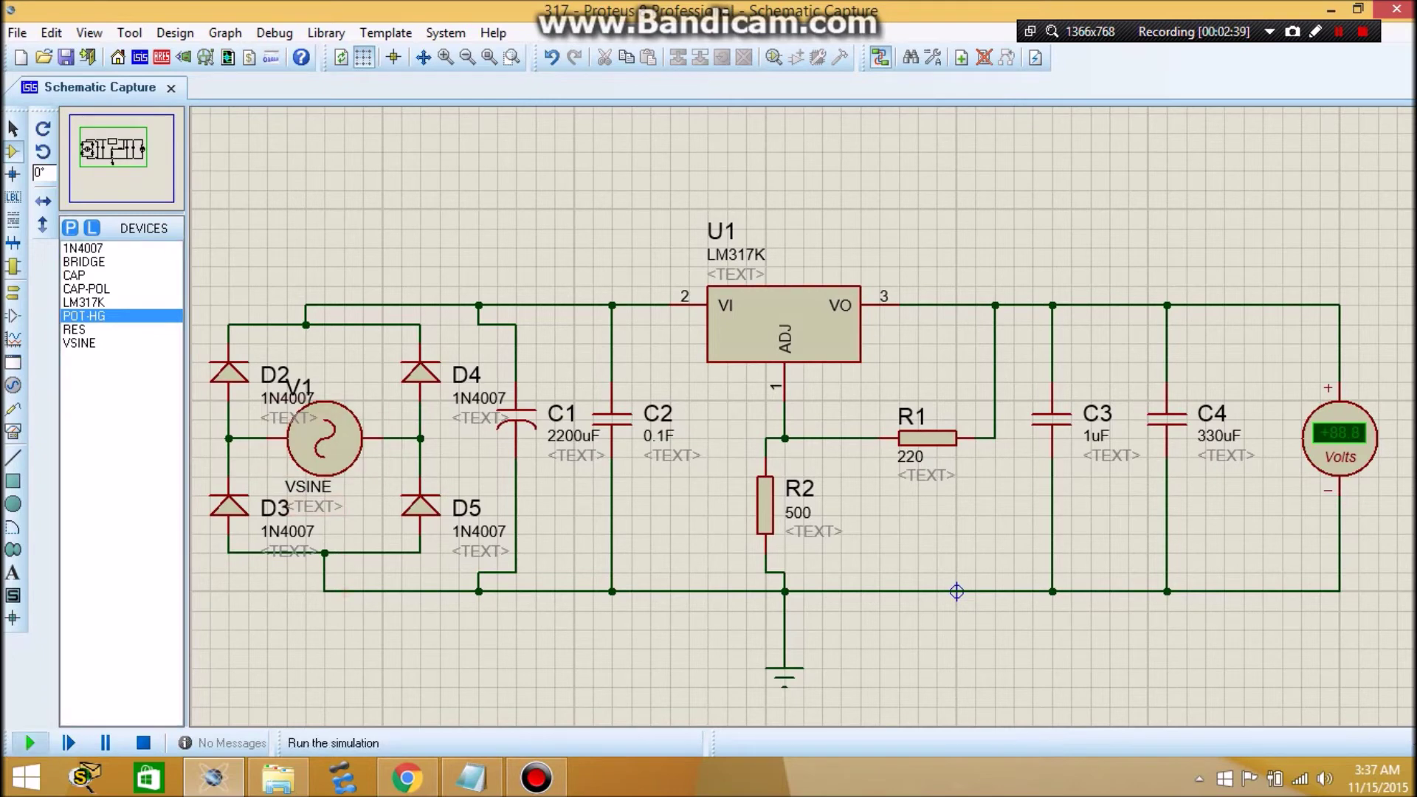
pyautogui.click(29, 743)
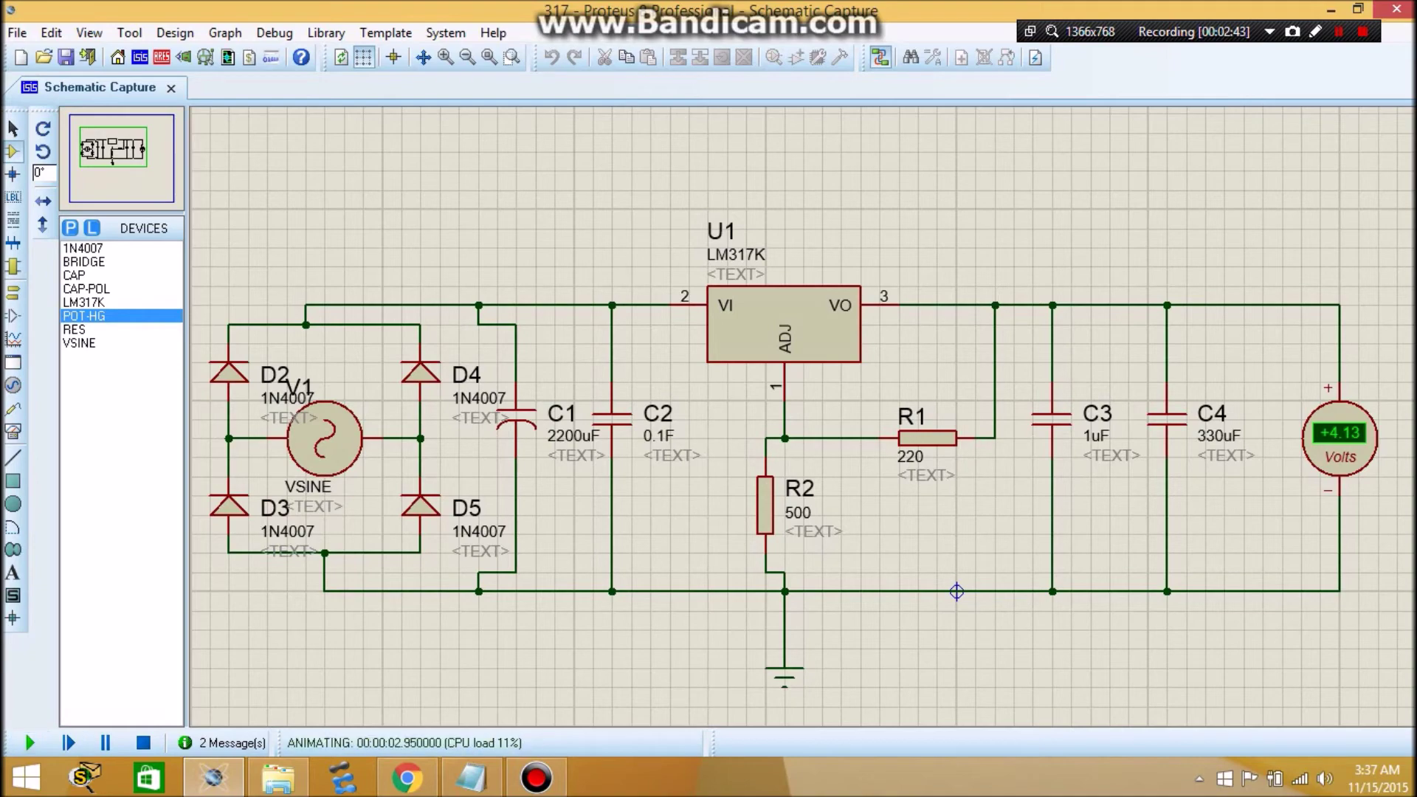
pyautogui.click(144, 743)
pyautogui.click(91, 88)
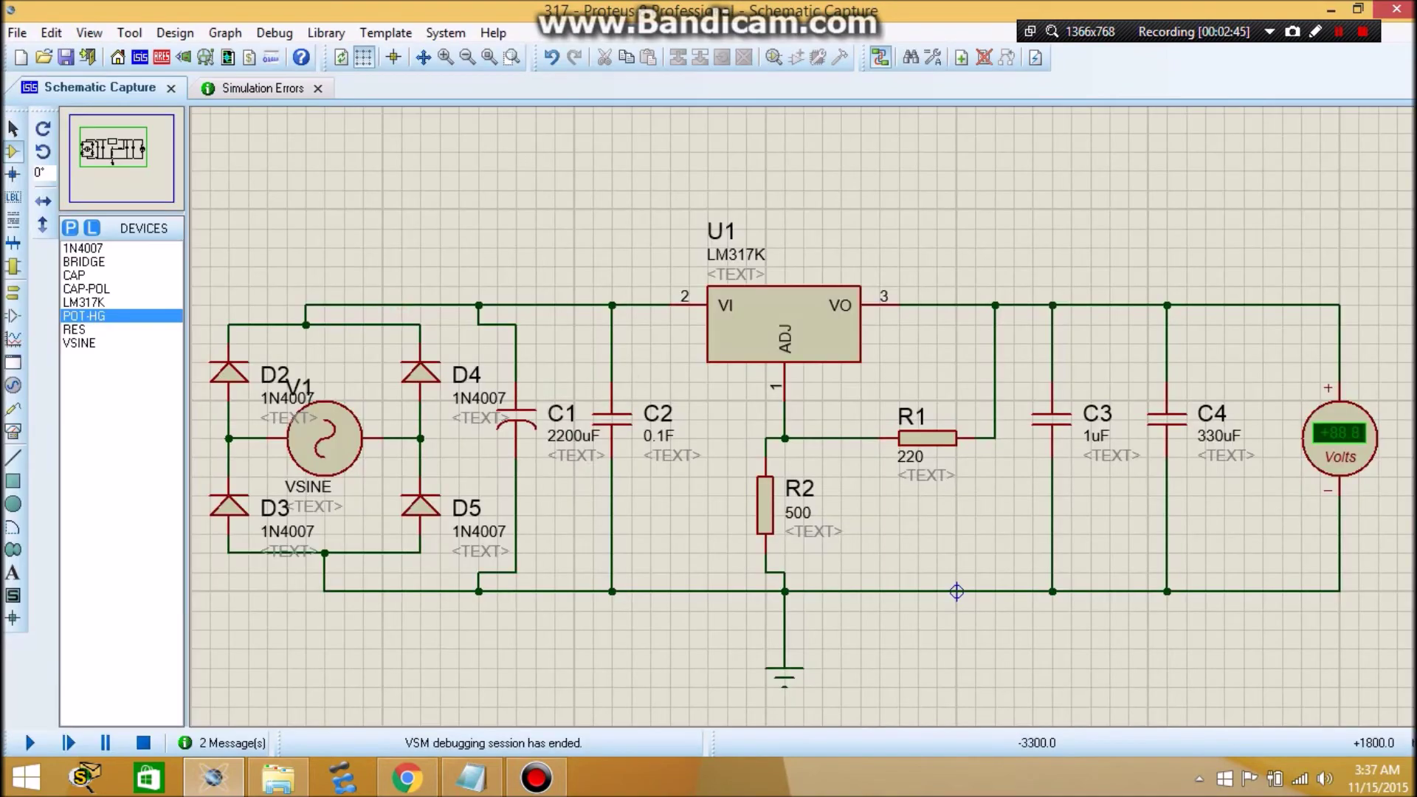
# Set R2's resistance to 1000 and simulate the circuit to check the output voltage
pyautogui.doubleClick(769, 509)
pyautogui.press('Tab')
pyautogui.write('1')
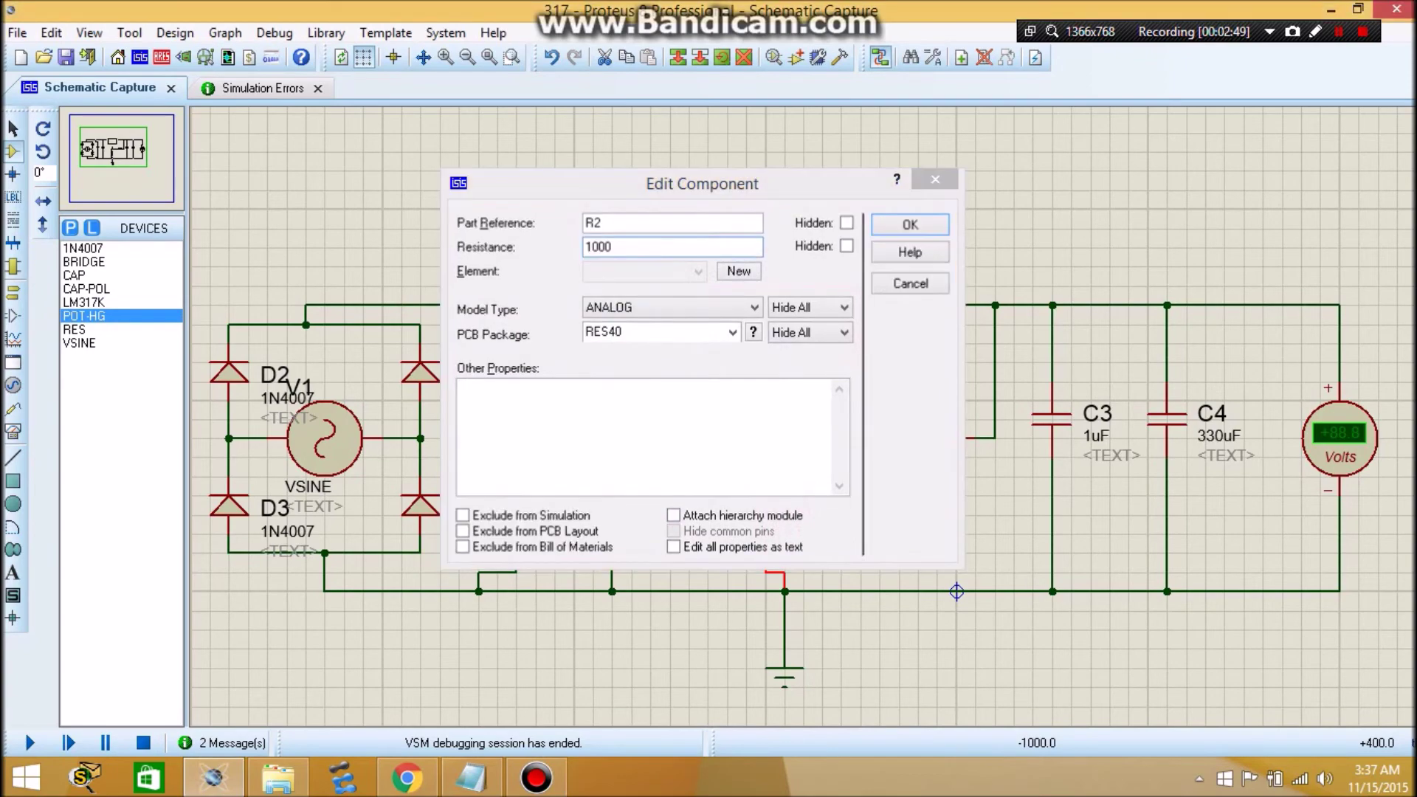
pyautogui.press('Return')
pyautogui.click(30, 743)
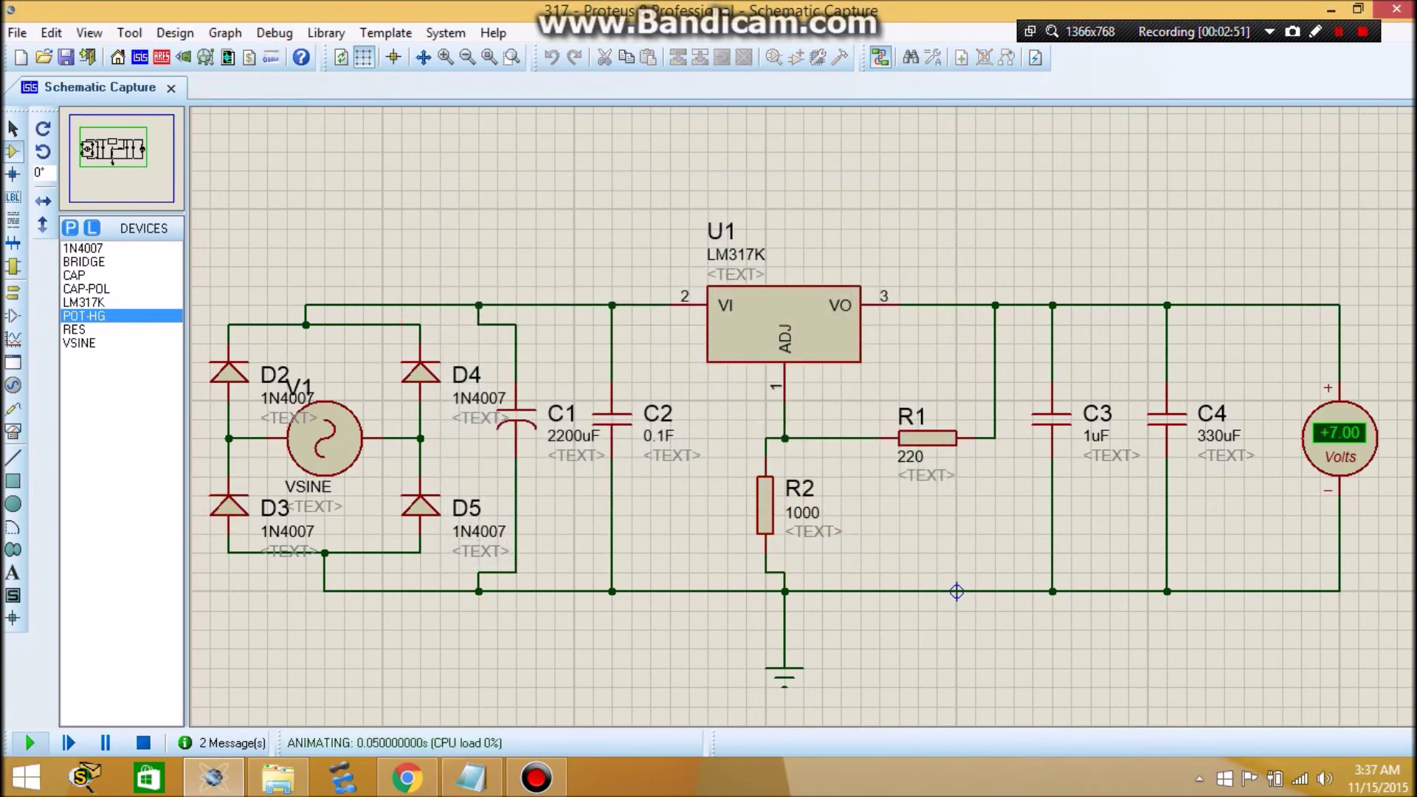
pyautogui.click(143, 743)
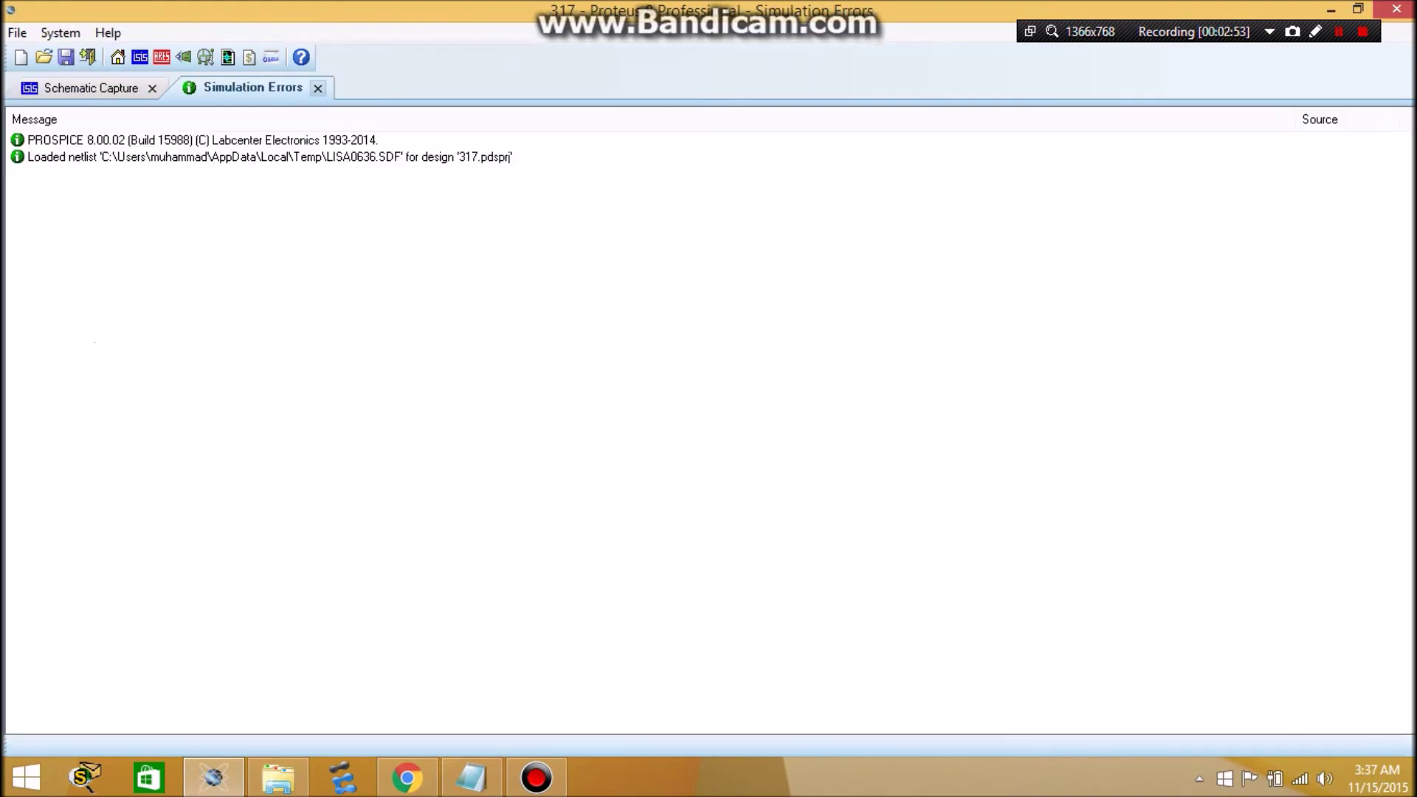
# Set R2's resistance to 2000, simulate the circuit to check the output voltage and return to the schematic
pyautogui.doubleClick(765, 506)
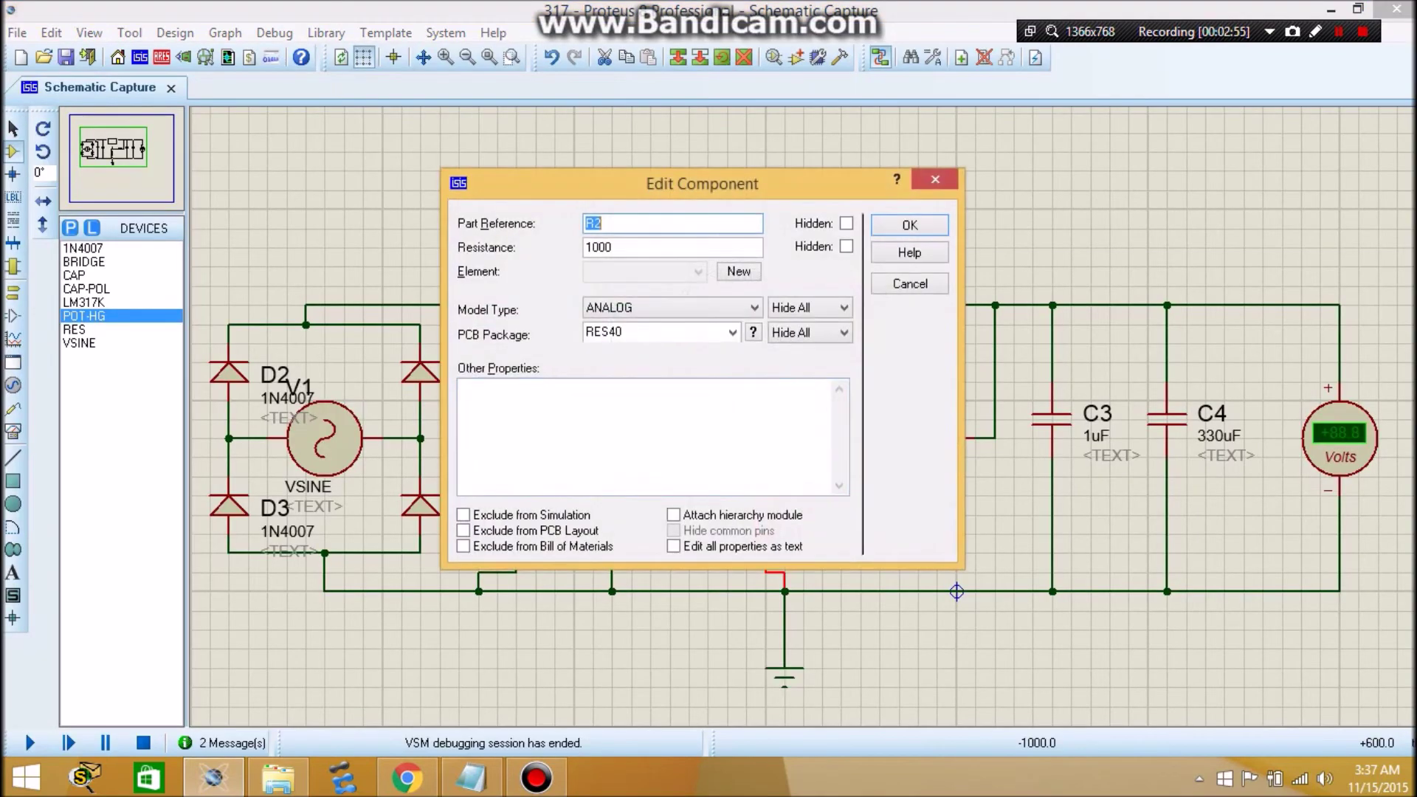
pyautogui.click(612, 247)
pyautogui.press('BackSpace')
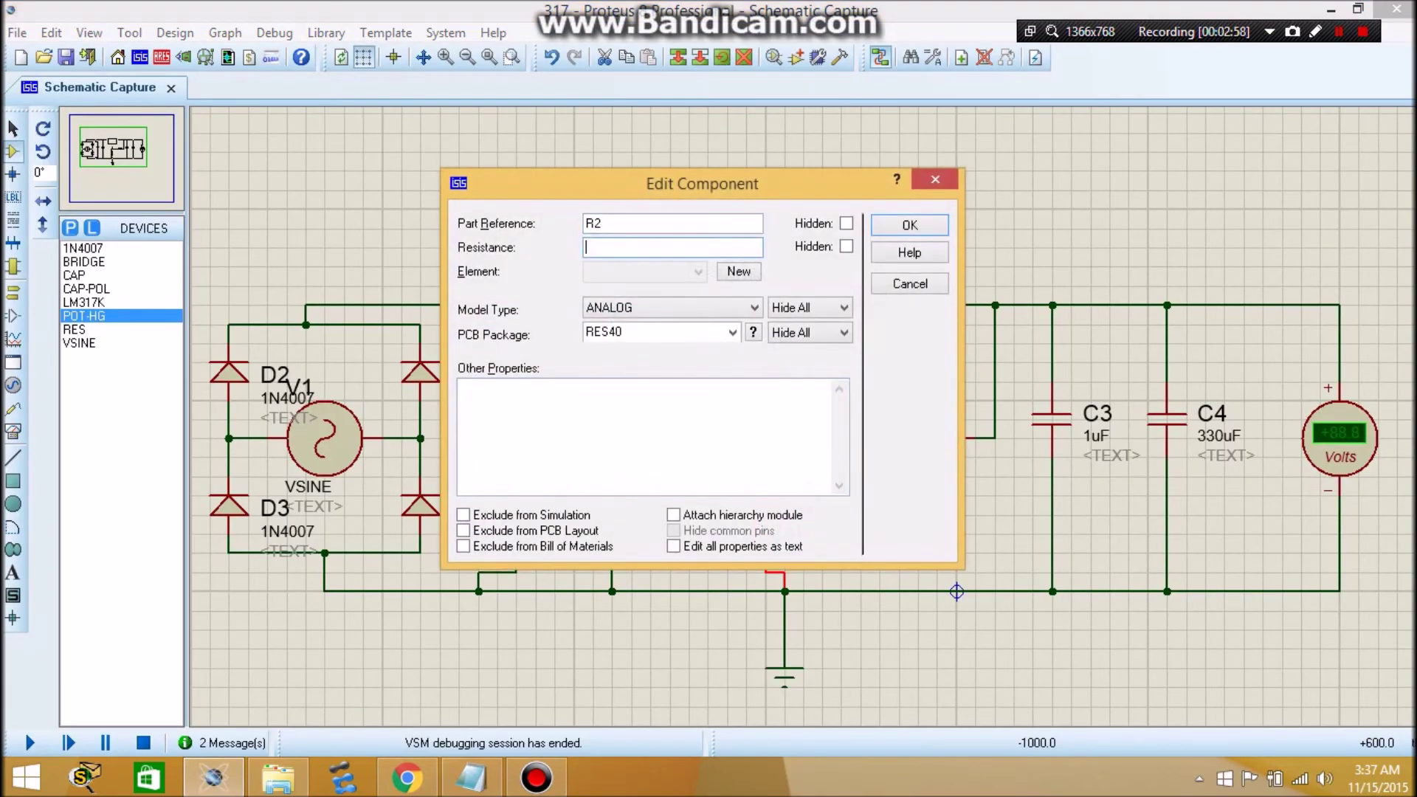
pyautogui.press('Return')
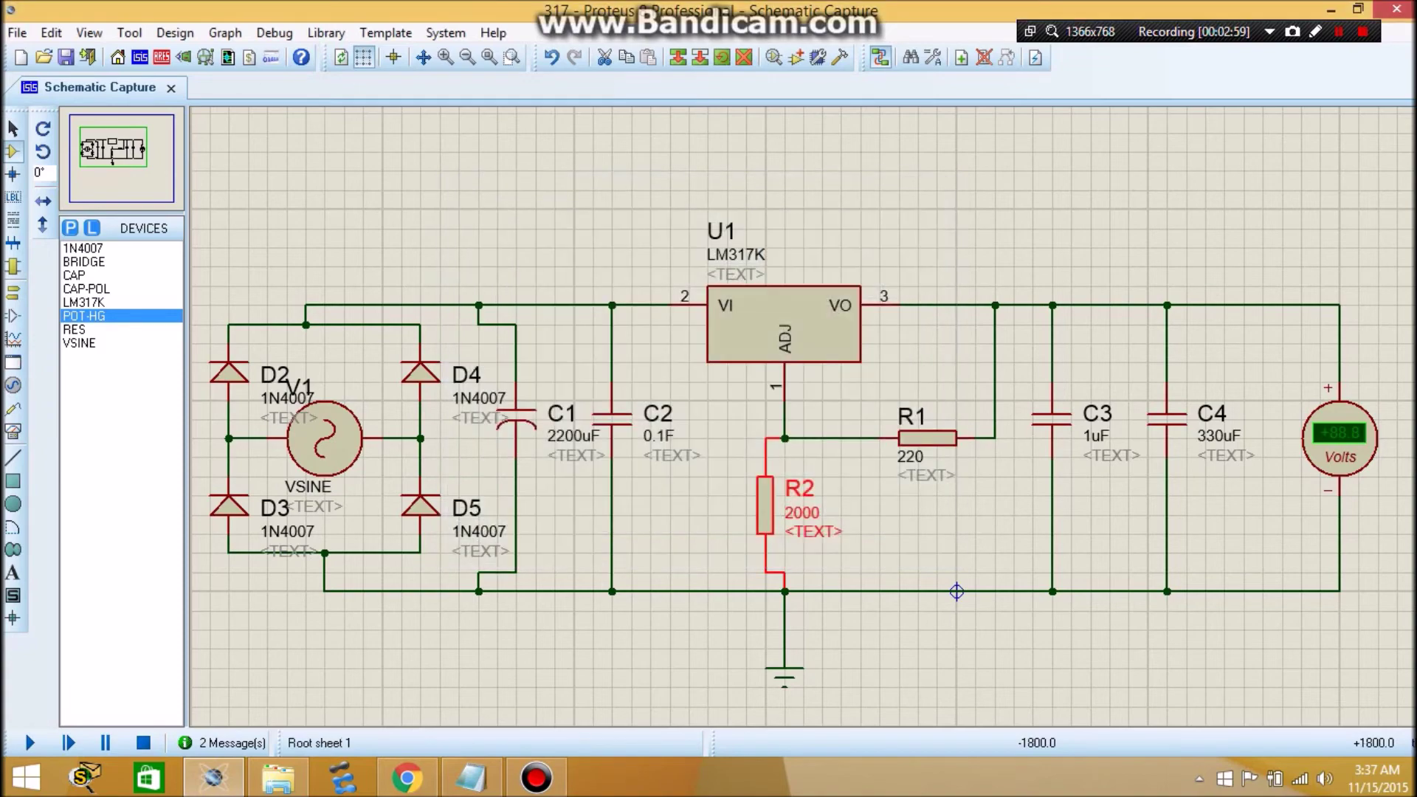
pyautogui.click(30, 744)
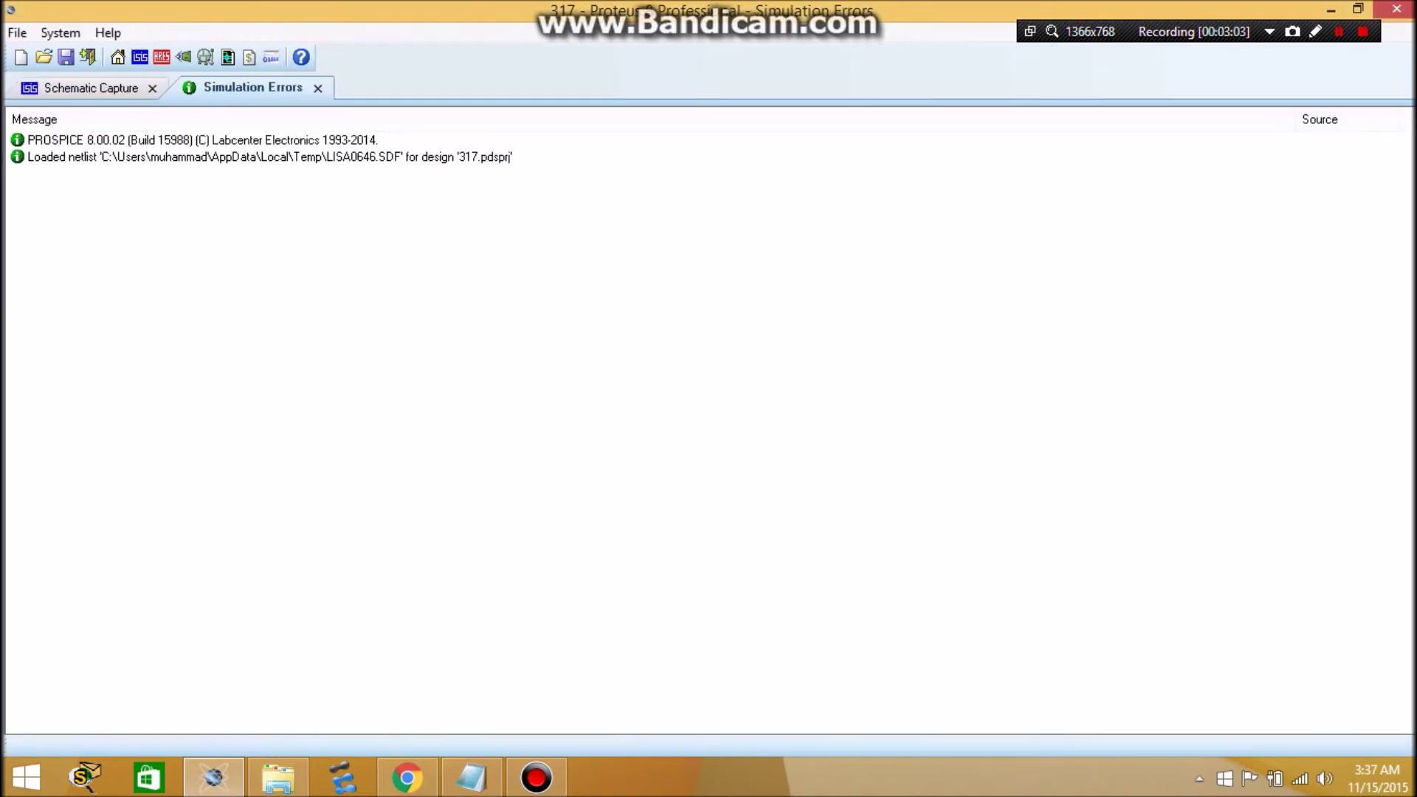
pyautogui.click(91, 88)
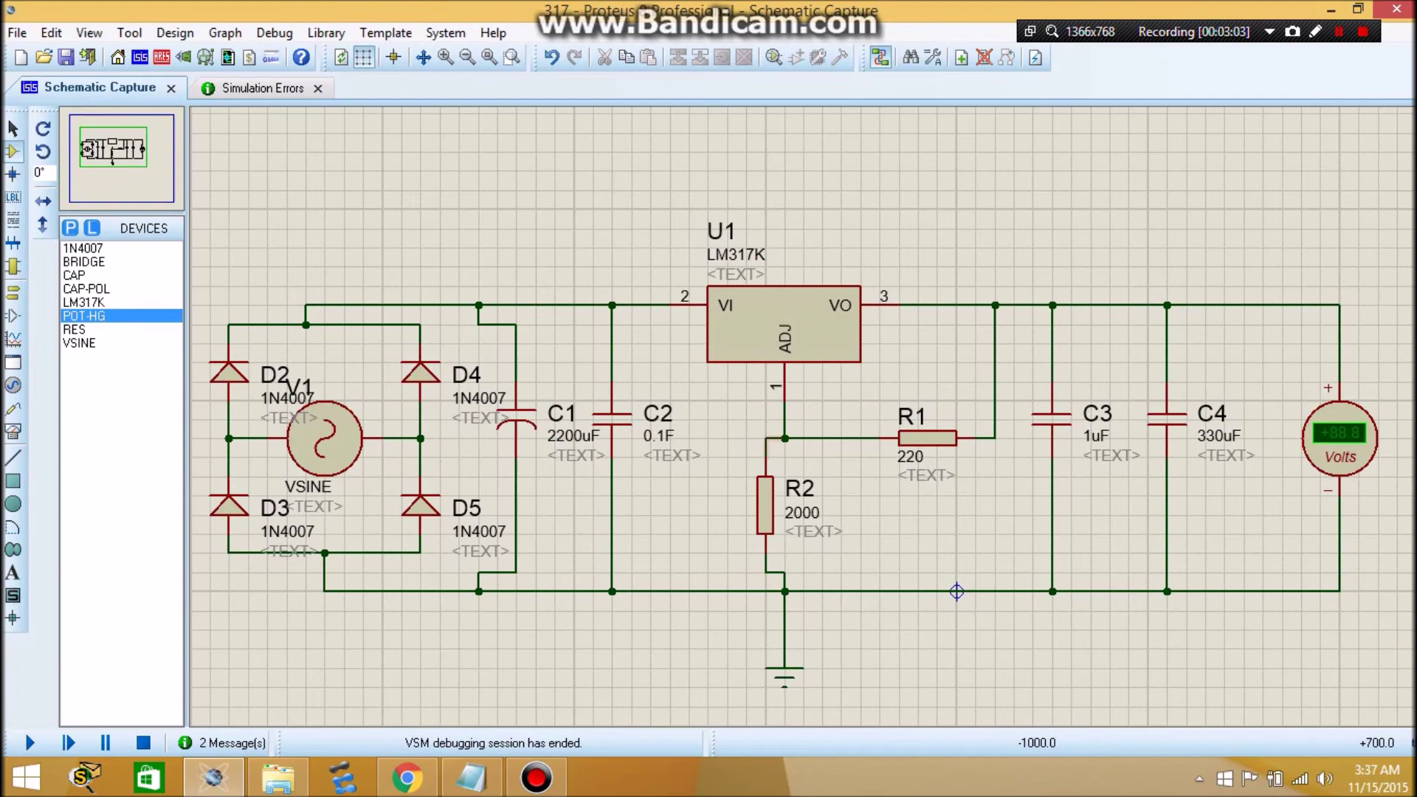
# Set R2's resistance to 5000, simulate the circuit to check the output voltage and stop the run
pyautogui.doubleClick(768, 501)
pyautogui.press('Tab')
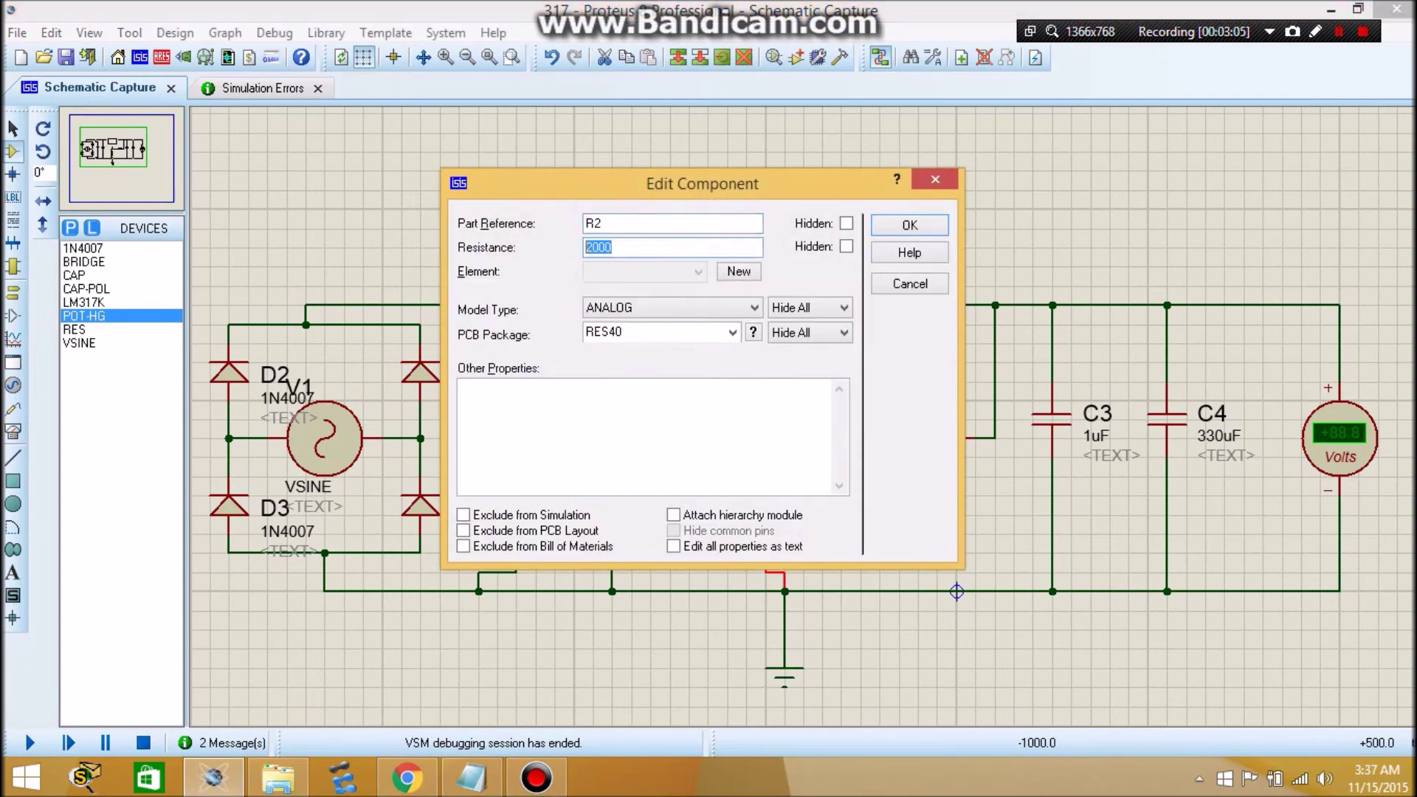
pyautogui.write('50')
pyautogui.press('Return')
pyautogui.click(30, 742)
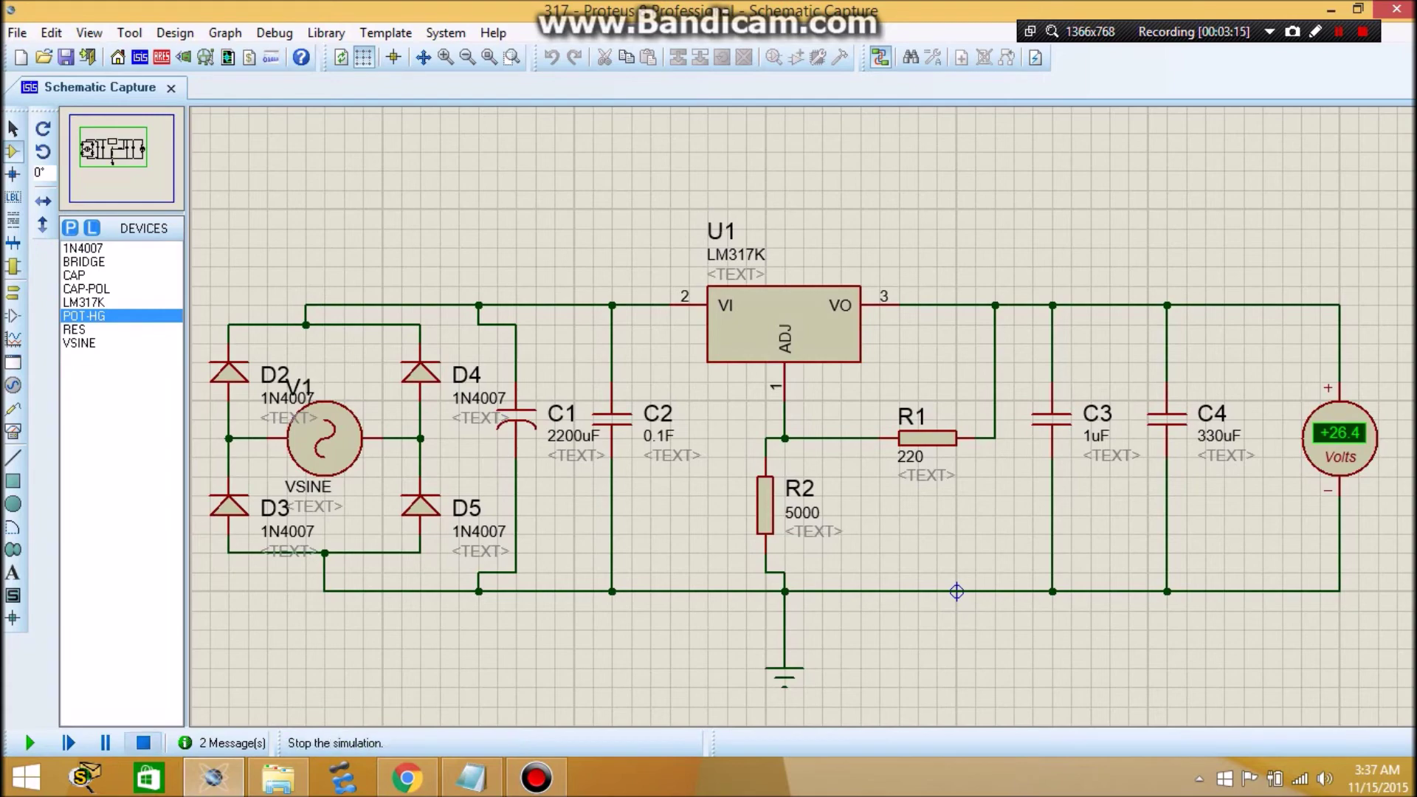
pyautogui.click(143, 743)
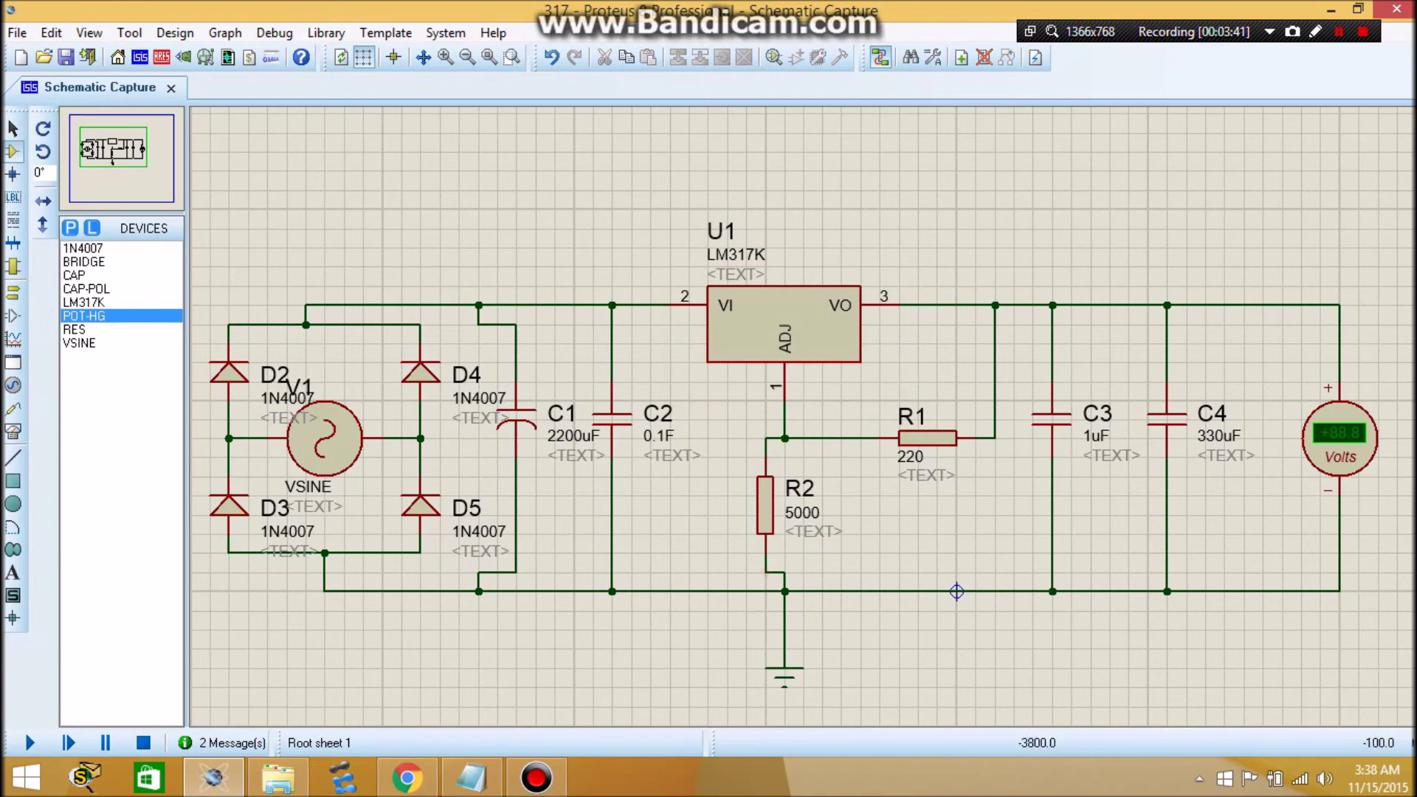
# Place an oscilloscope beyond the output voltmeter and wire its channel A to the regulator's output line
pyautogui.moveTo(956, 592); pyautogui.dragTo(841, 527)
pyautogui.click(13, 430)
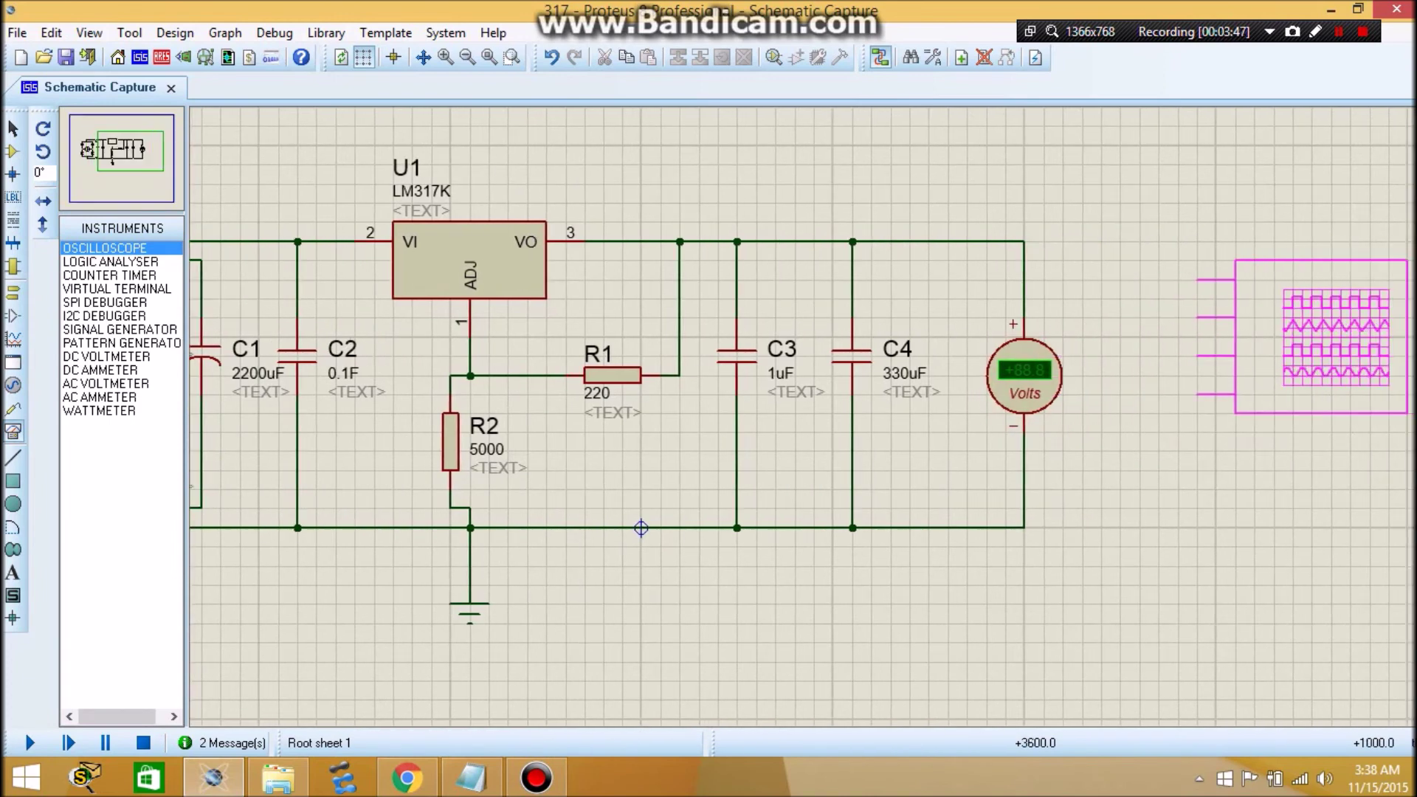
pyautogui.click(1197, 298)
pyautogui.click(1198, 298)
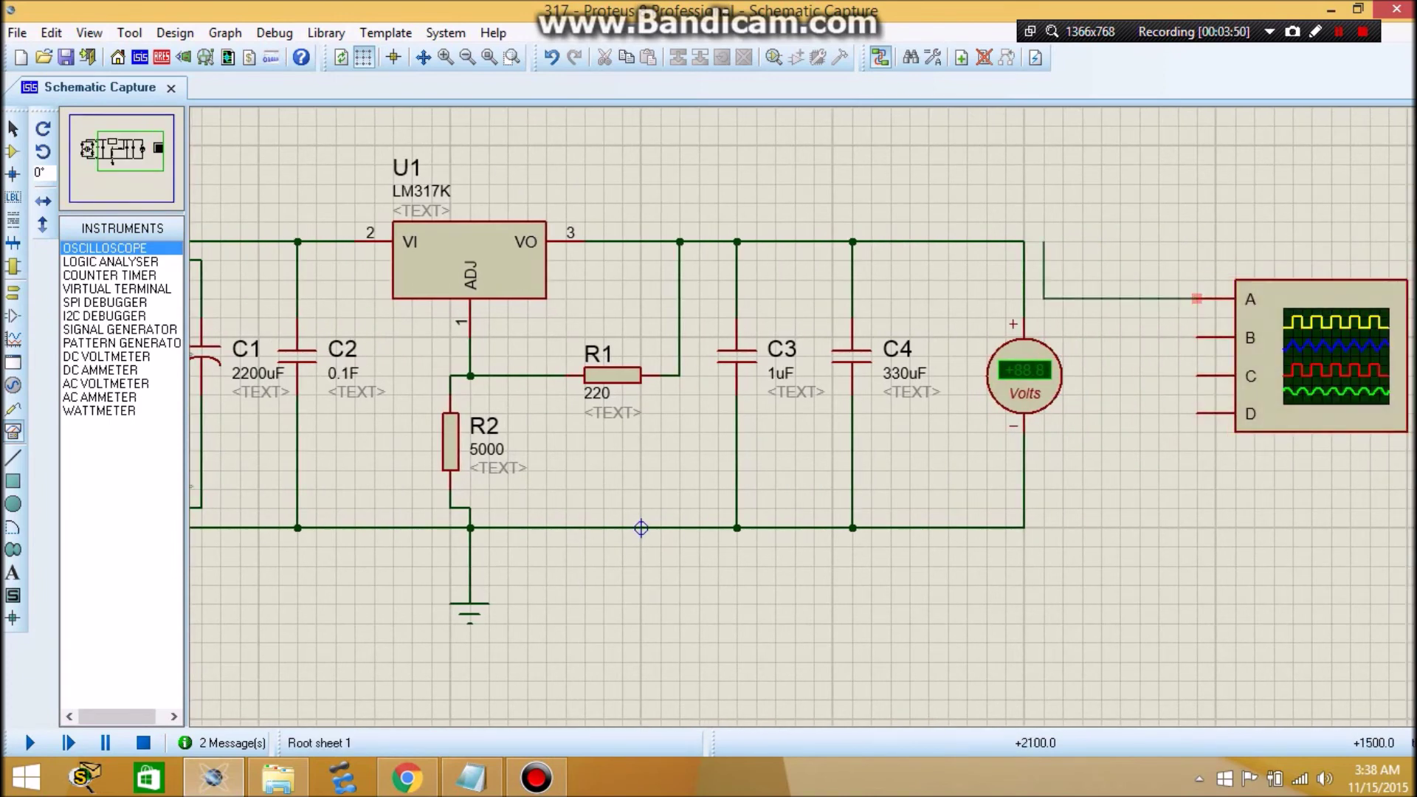
pyautogui.click(1024, 241)
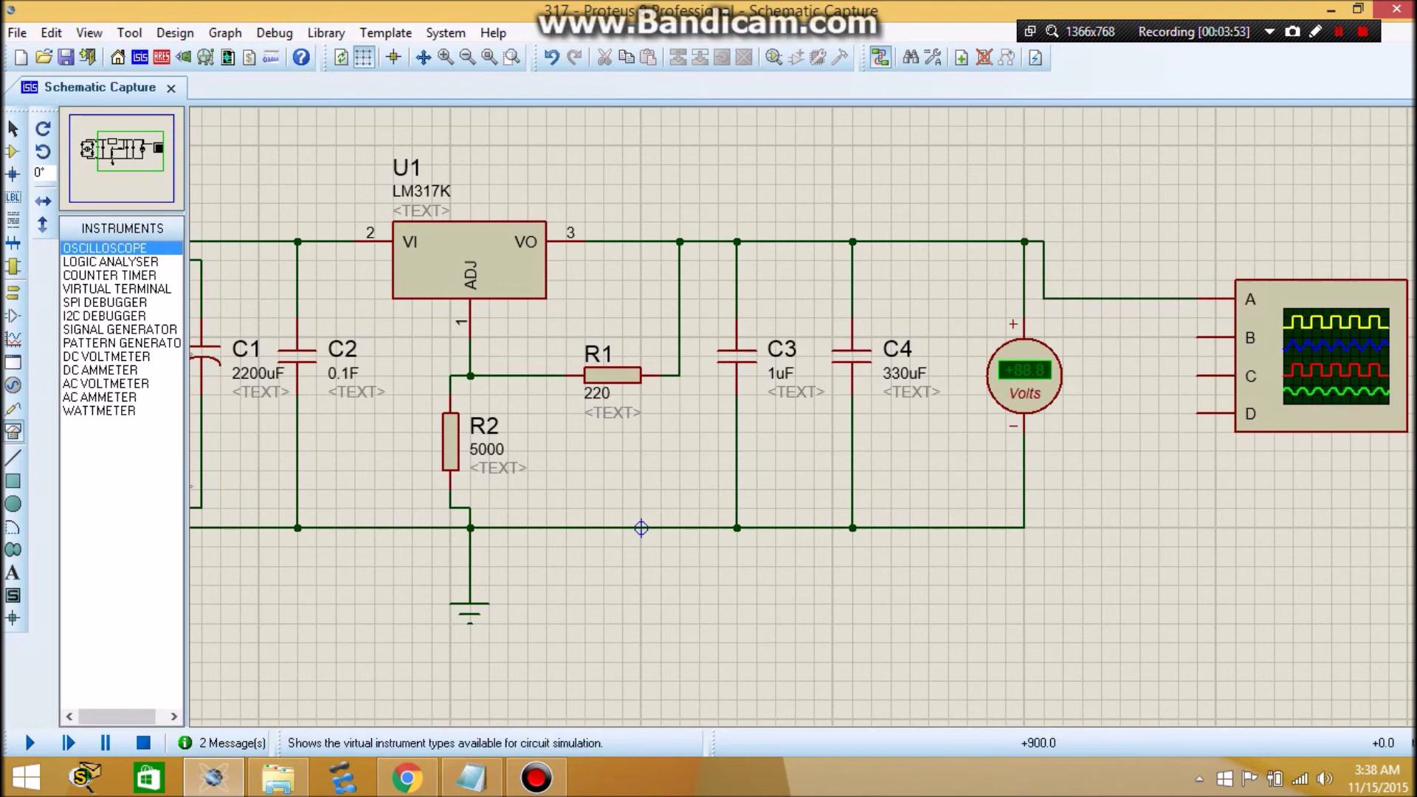
# Set R2's resistance to 2.5k and start the simulation with the oscilloscope connected
pyautogui.moveTo(640, 528); pyautogui.dragTo(516, 544)
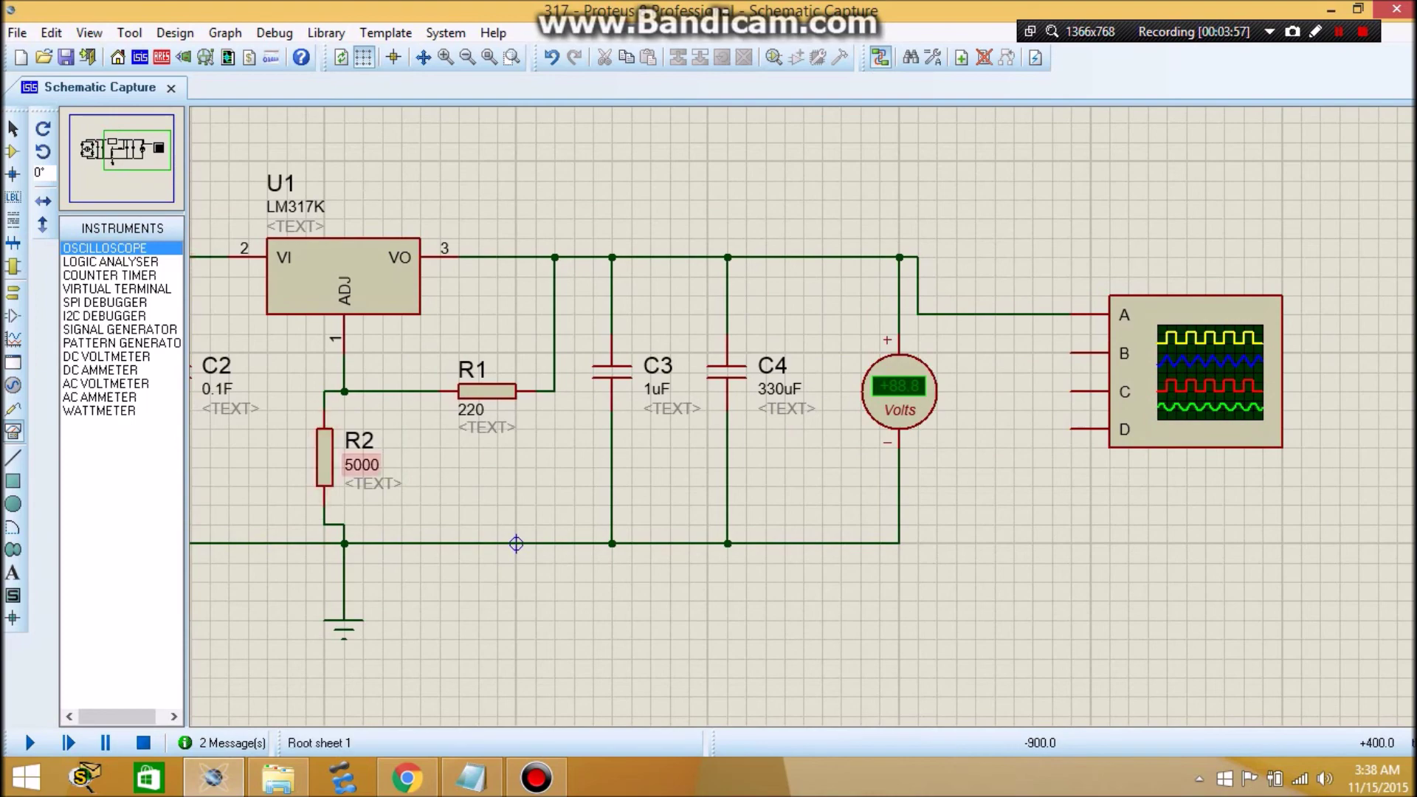
pyautogui.doubleClick(325, 456)
pyautogui.press('Tab')
pyautogui.write('2.5')
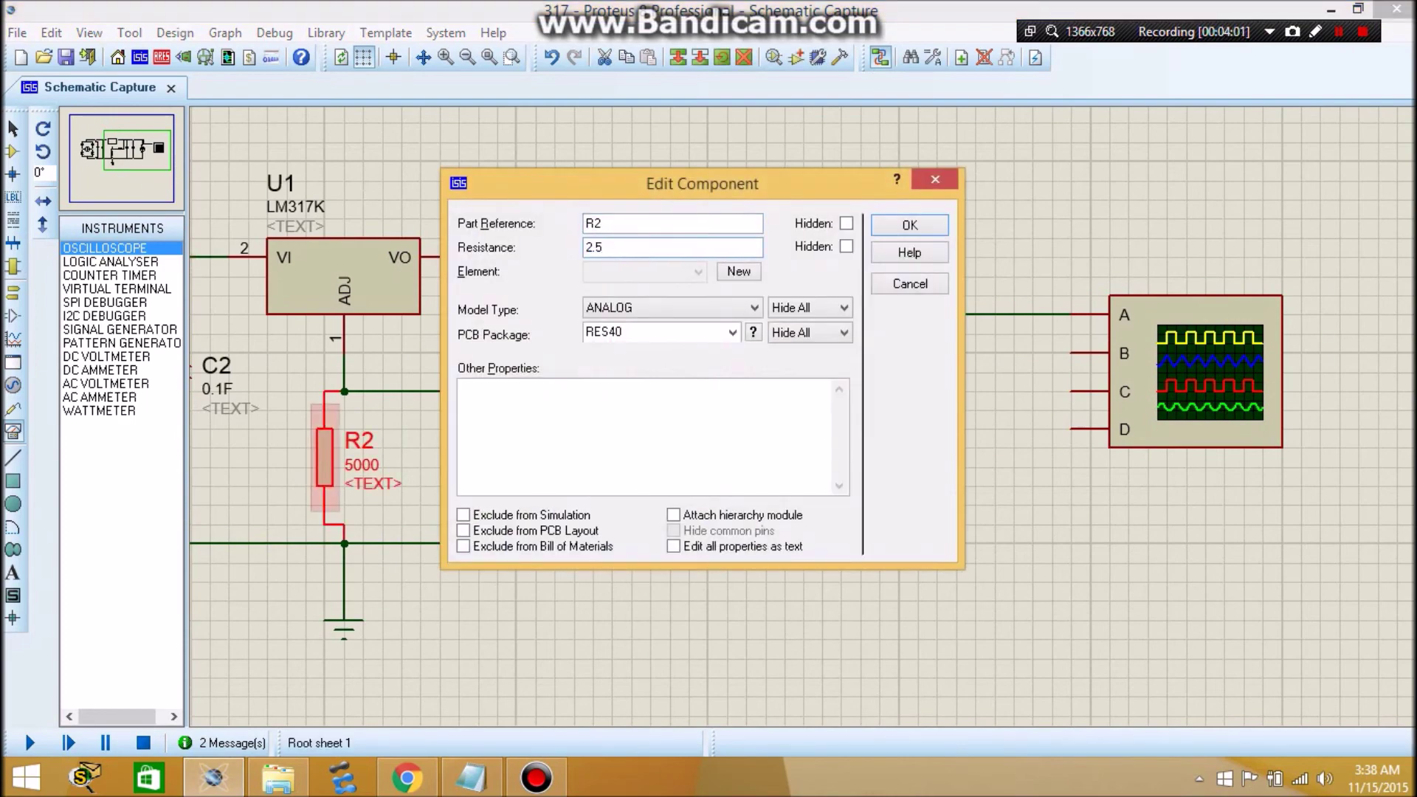
pyautogui.write('k')
pyautogui.press('Return')
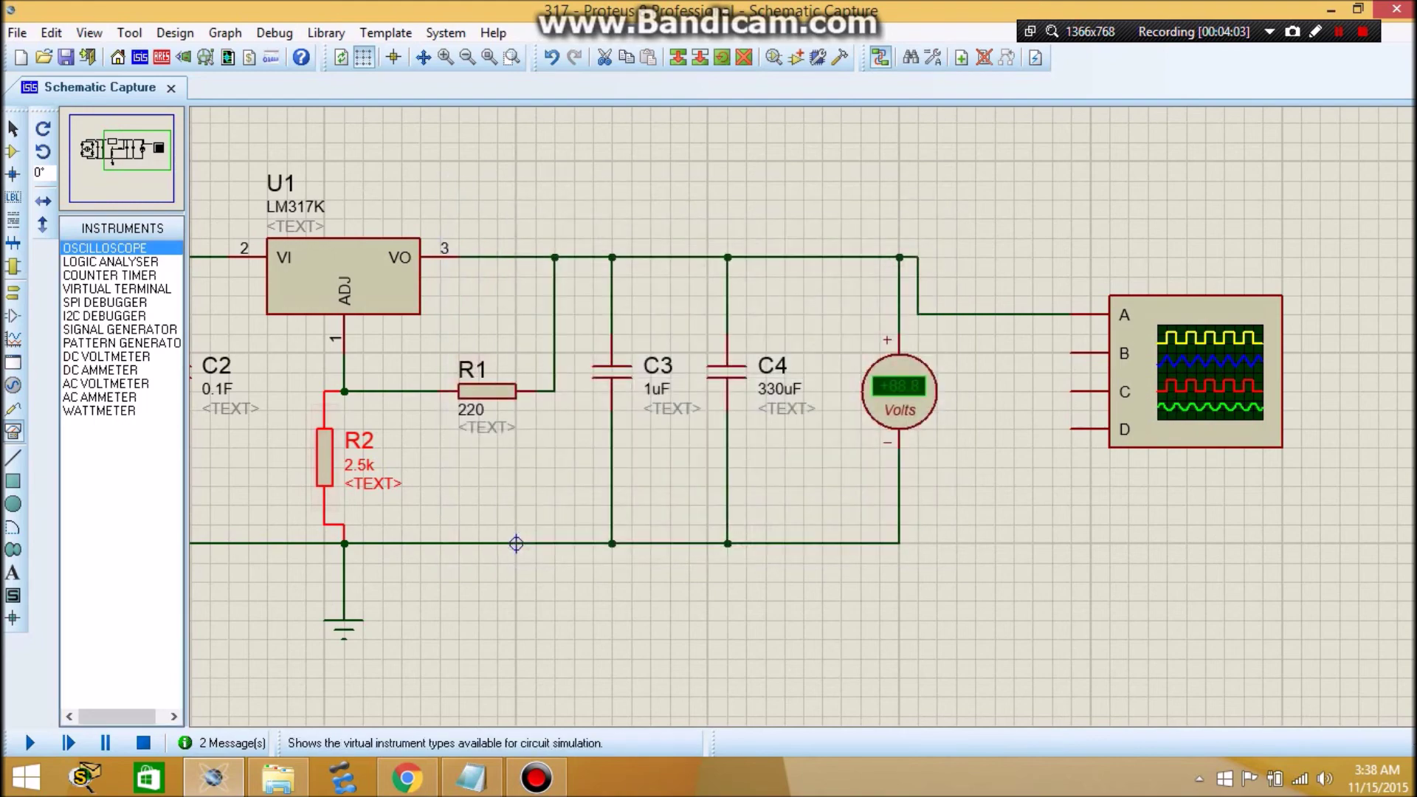
pyautogui.click(30, 742)
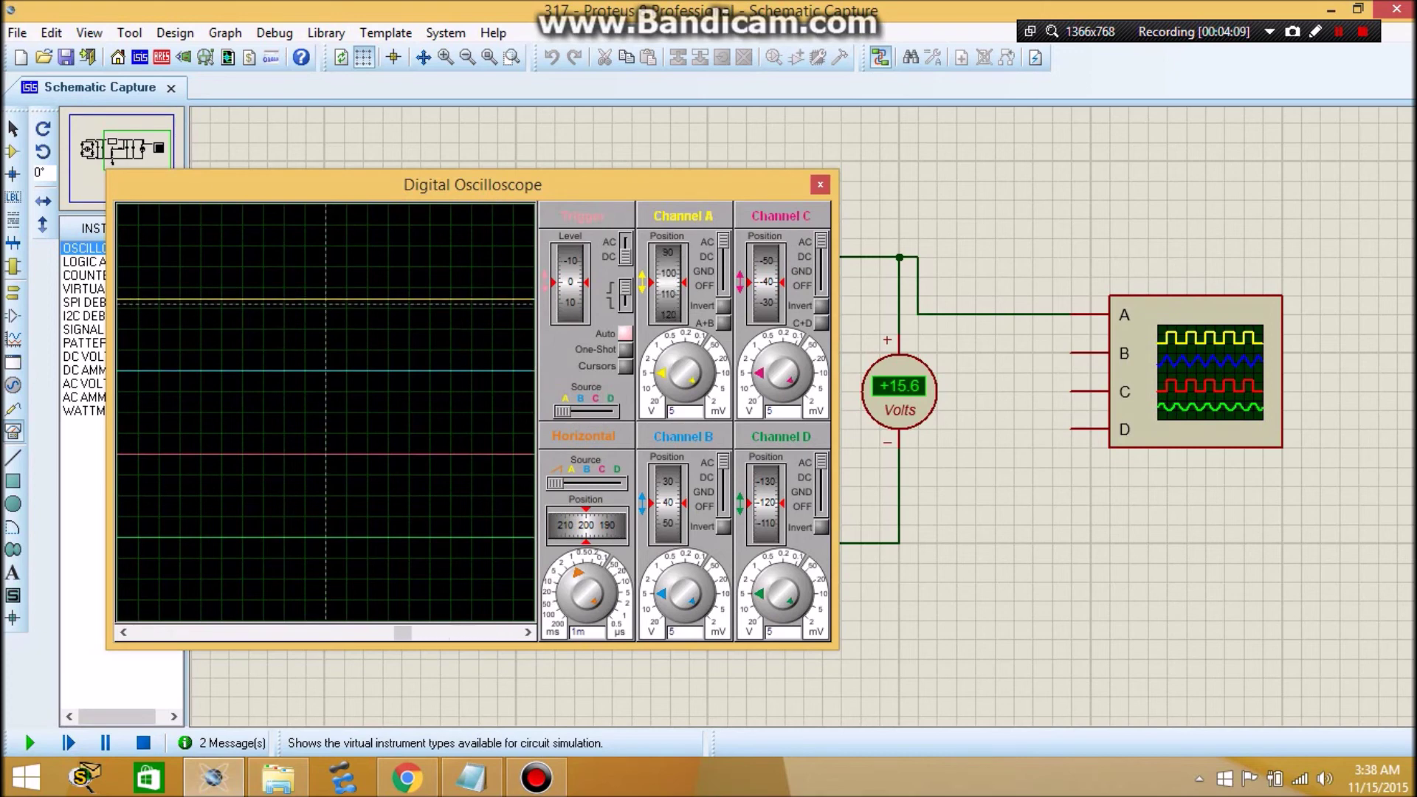
# View the output on oscilloscope channel A with DC coupling at 5 V per division and position about 20
pyautogui.moveTo(661, 373); pyautogui.dragTo(676, 352)
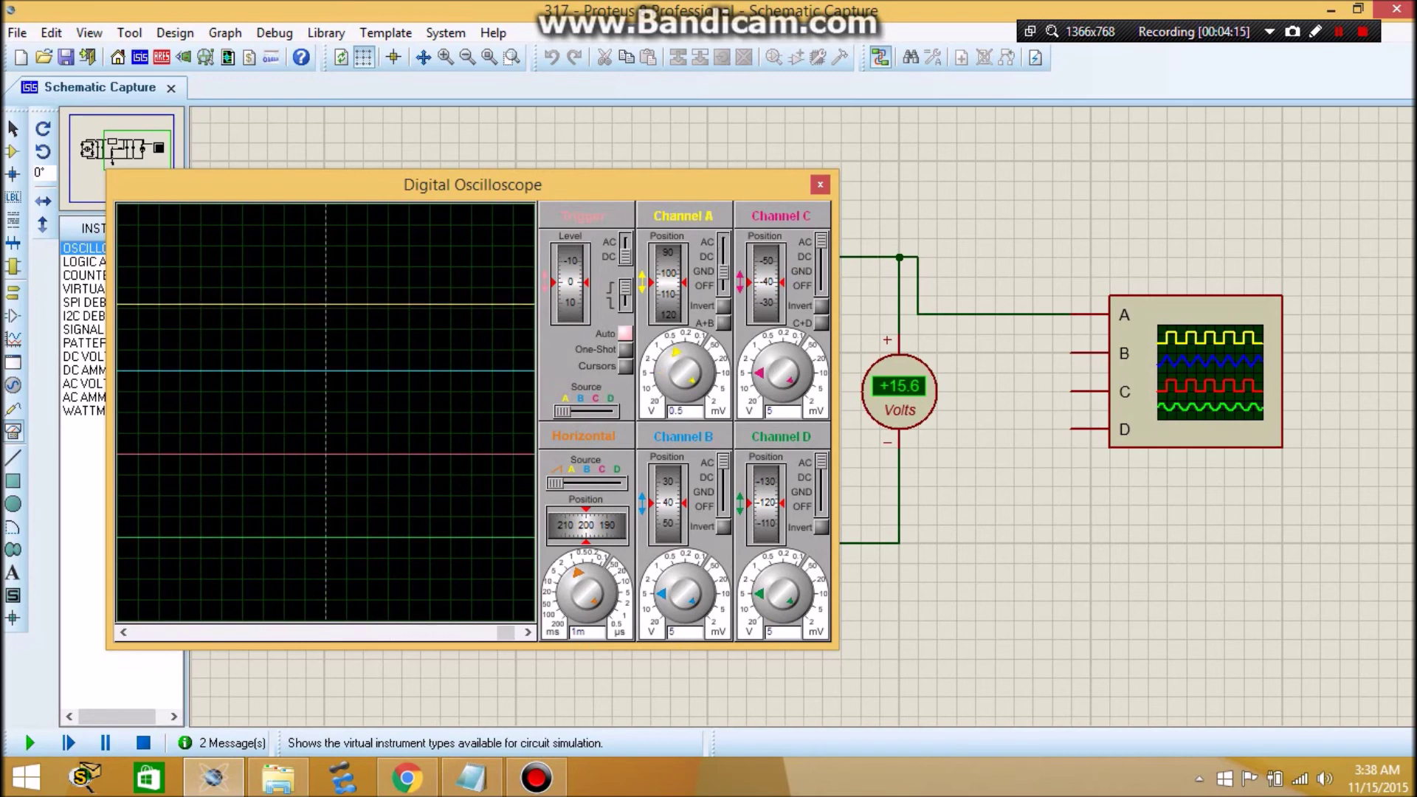
pyautogui.click(723, 257)
pyautogui.moveTo(668, 266); pyautogui.dragTo(662, 374)
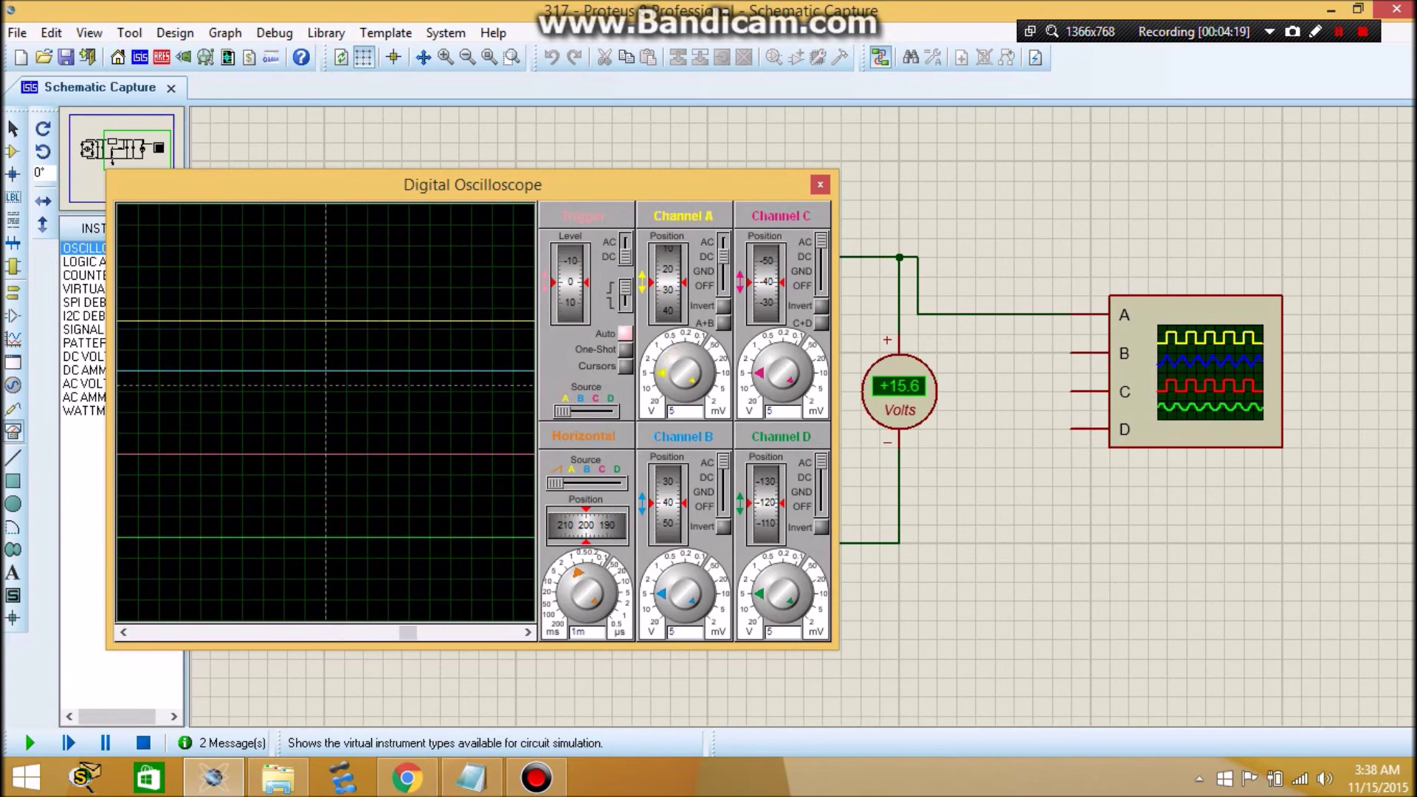
# Move the oscilloscope's channel A trace to position -20 and set its coupling to AC
pyautogui.click(723, 271)
pyautogui.moveTo(668, 269); pyautogui.dragTo(668, 318)
pyautogui.click(723, 256)
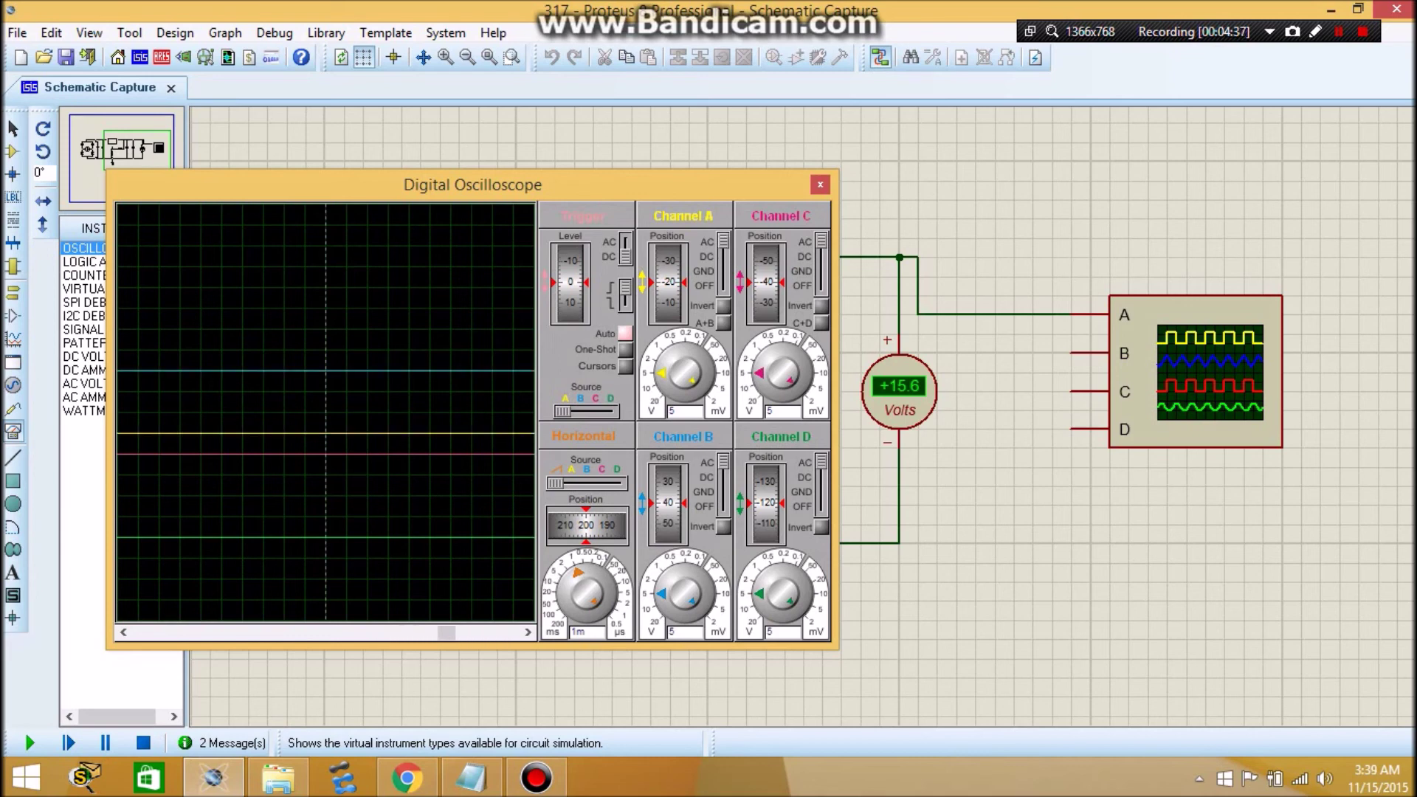
# Set oscilloscope channel A to 10 mV per division and the time base to 20 µs per division to inspect the ripple
pyautogui.moveTo(662, 373)
pyautogui.mouseDown()
pyautogui.moveTo(701, 356)
pyautogui.moveTo(705, 382)
pyautogui.mouseUp()
pyautogui.moveTo(578, 573)
pyautogui.mouseDown()
pyautogui.moveTo(568, 583)
pyautogui.moveTo(606, 581)
pyautogui.mouseUp()
pyautogui.moveTo(706, 381)
pyautogui.mouseDown()
pyautogui.moveTo(706, 364)
pyautogui.moveTo(666, 363)
pyautogui.moveTo(700, 361)
pyautogui.moveTo(705, 381)
pyautogui.moveTo(700, 356)
pyautogui.moveTo(709, 372)
pyautogui.mouseUp()
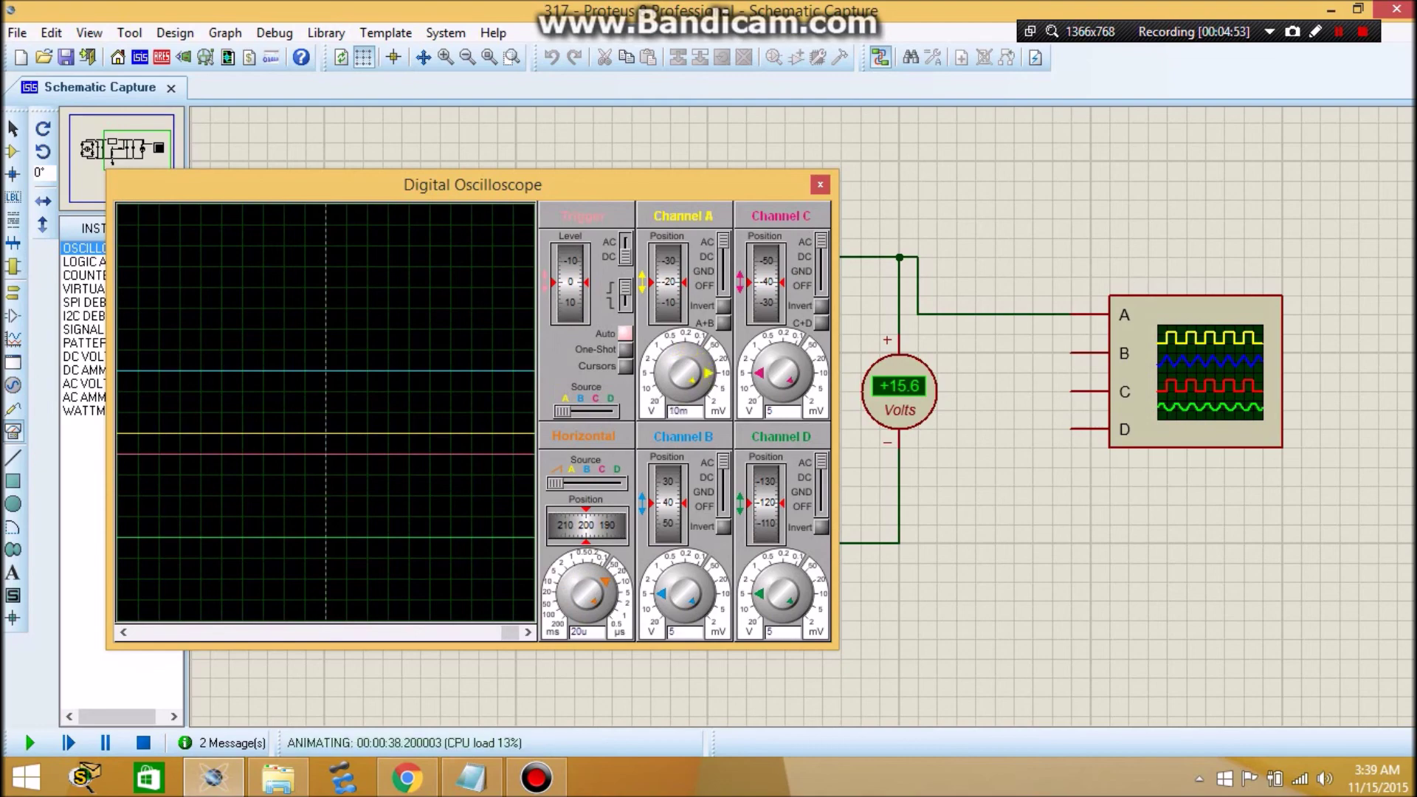
# Stop the running simulation, change R2's resistance to 5k and run the circuit again
pyautogui.click(143, 743)
pyautogui.click(151, 88)
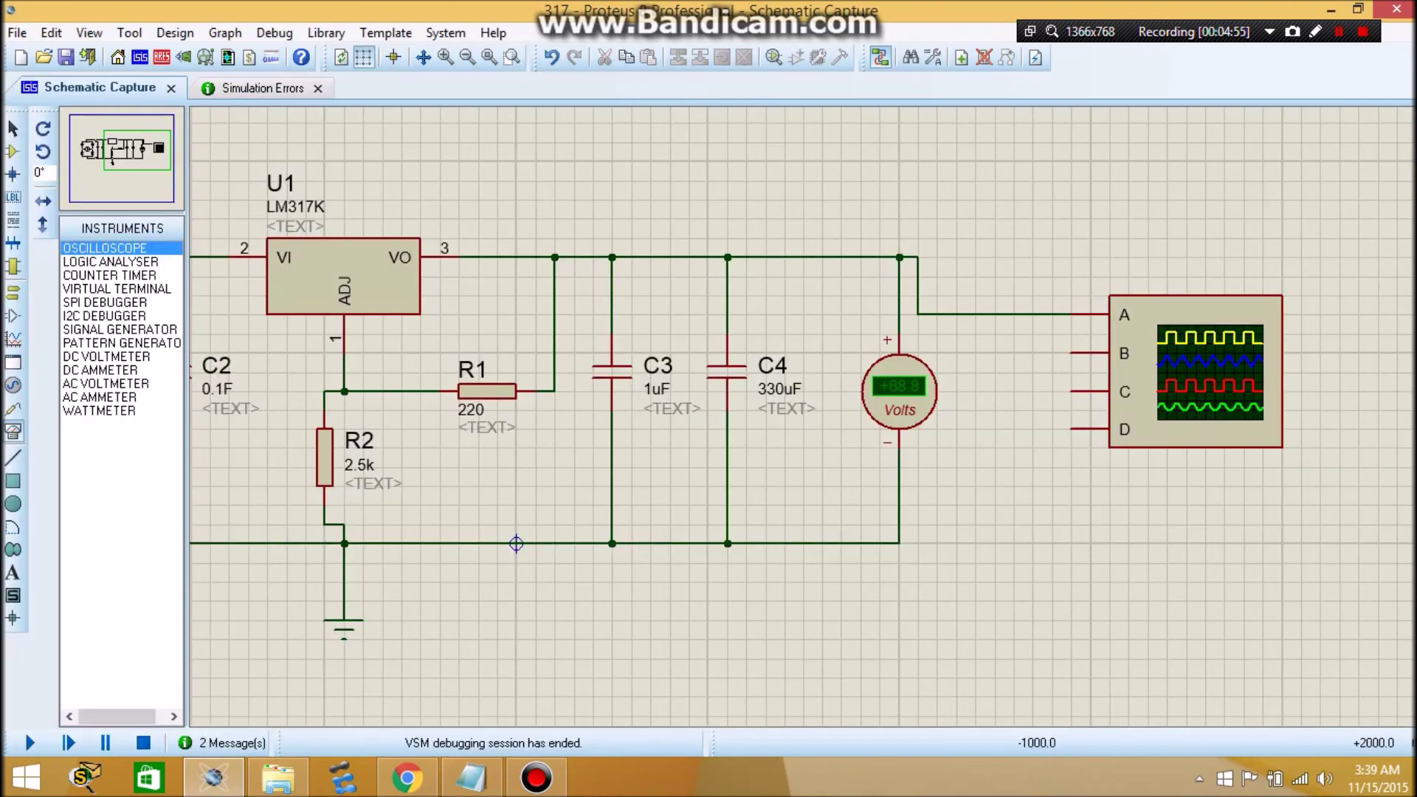
pyautogui.doubleClick(325, 456)
pyautogui.press('Tab')
pyautogui.press('End')
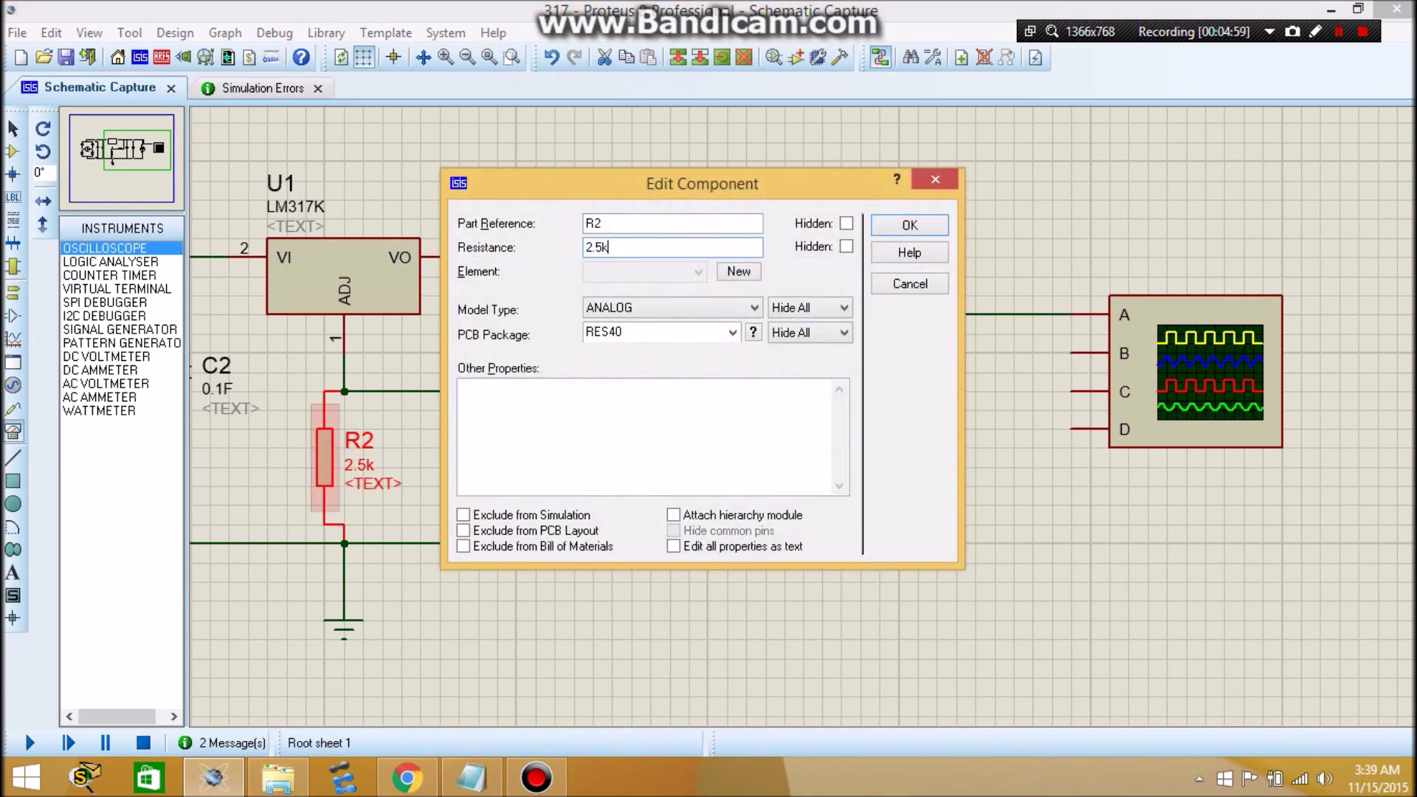
pyautogui.press('Delete')
pyautogui.press('BackSpace')
pyautogui.press('Return')
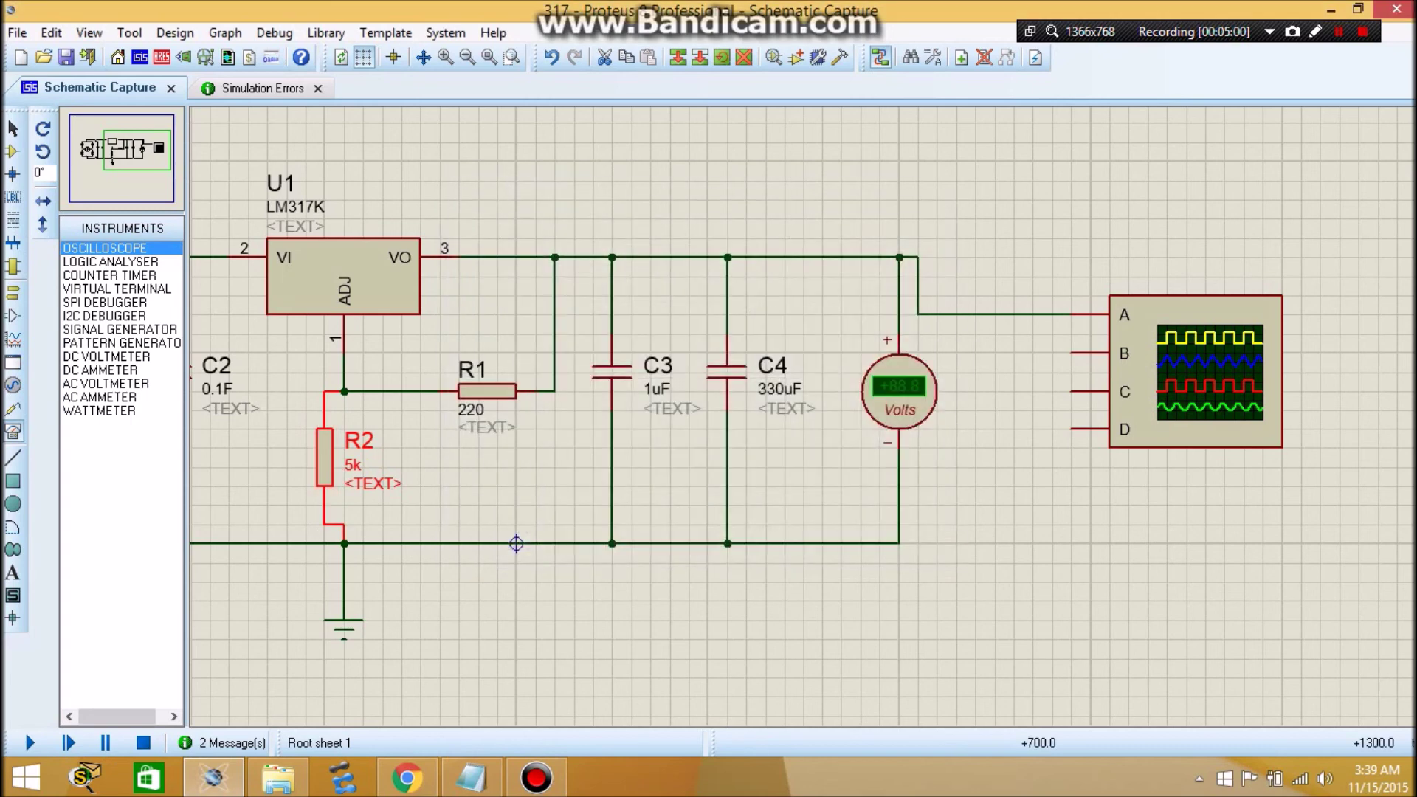
pyautogui.click(30, 743)
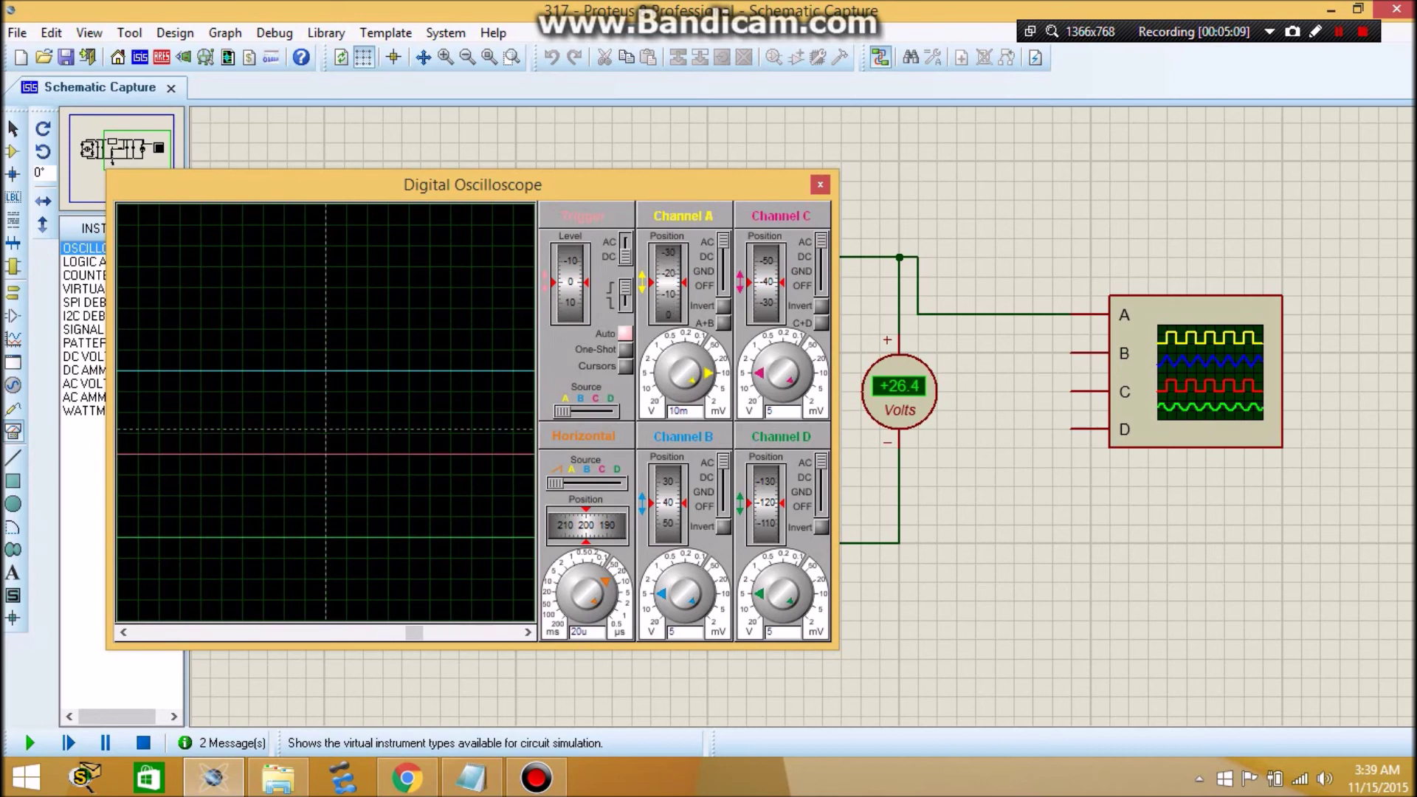
# Set oscilloscope channel A to 2 mV per division and the time base to 5 ms per division to show the ripple
pyautogui.moveTo(707, 373); pyautogui.dragTo(670, 358)
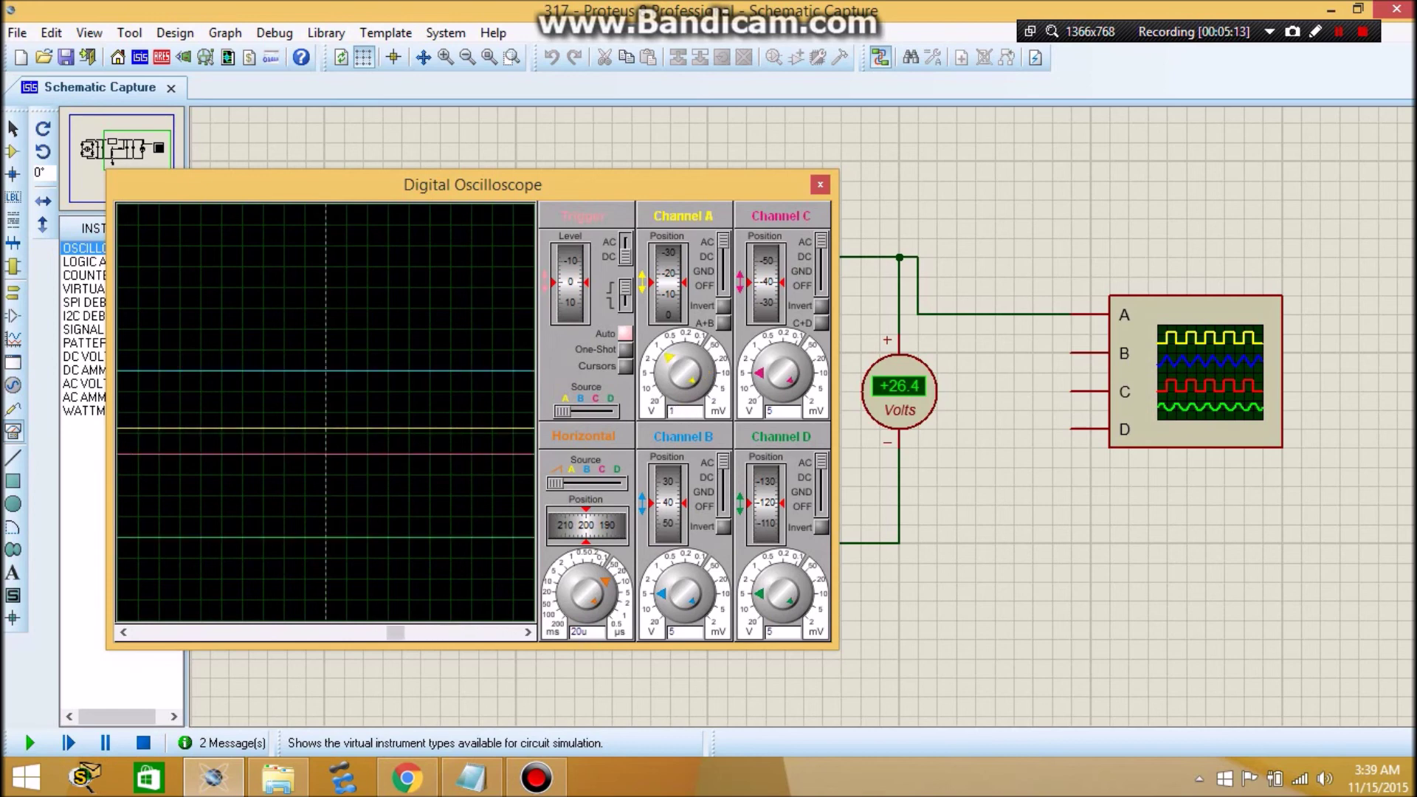
pyautogui.moveTo(669, 358); pyautogui.dragTo(705, 381)
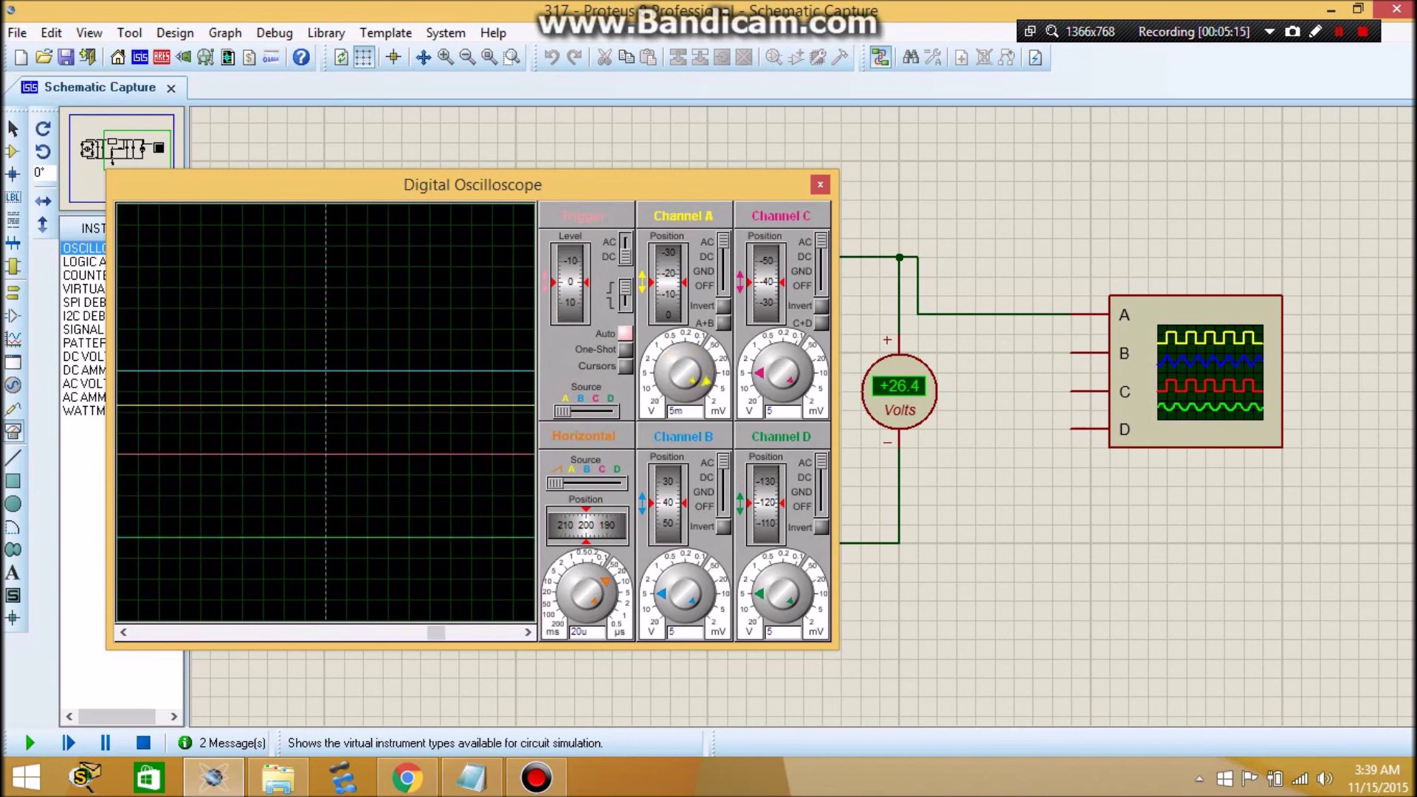
pyautogui.moveTo(605, 583); pyautogui.dragTo(569, 583)
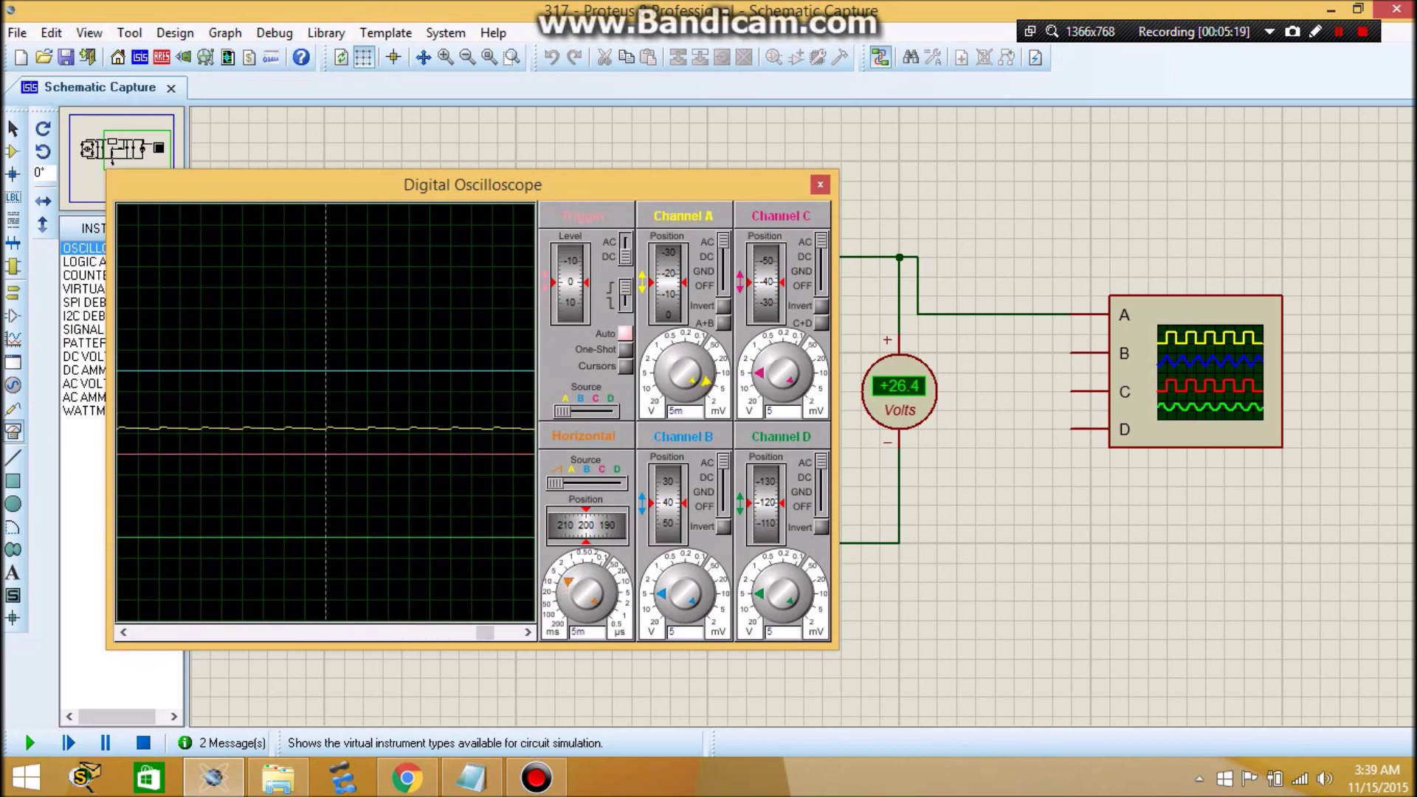
pyautogui.moveTo(706, 382); pyautogui.dragTo(701, 389)
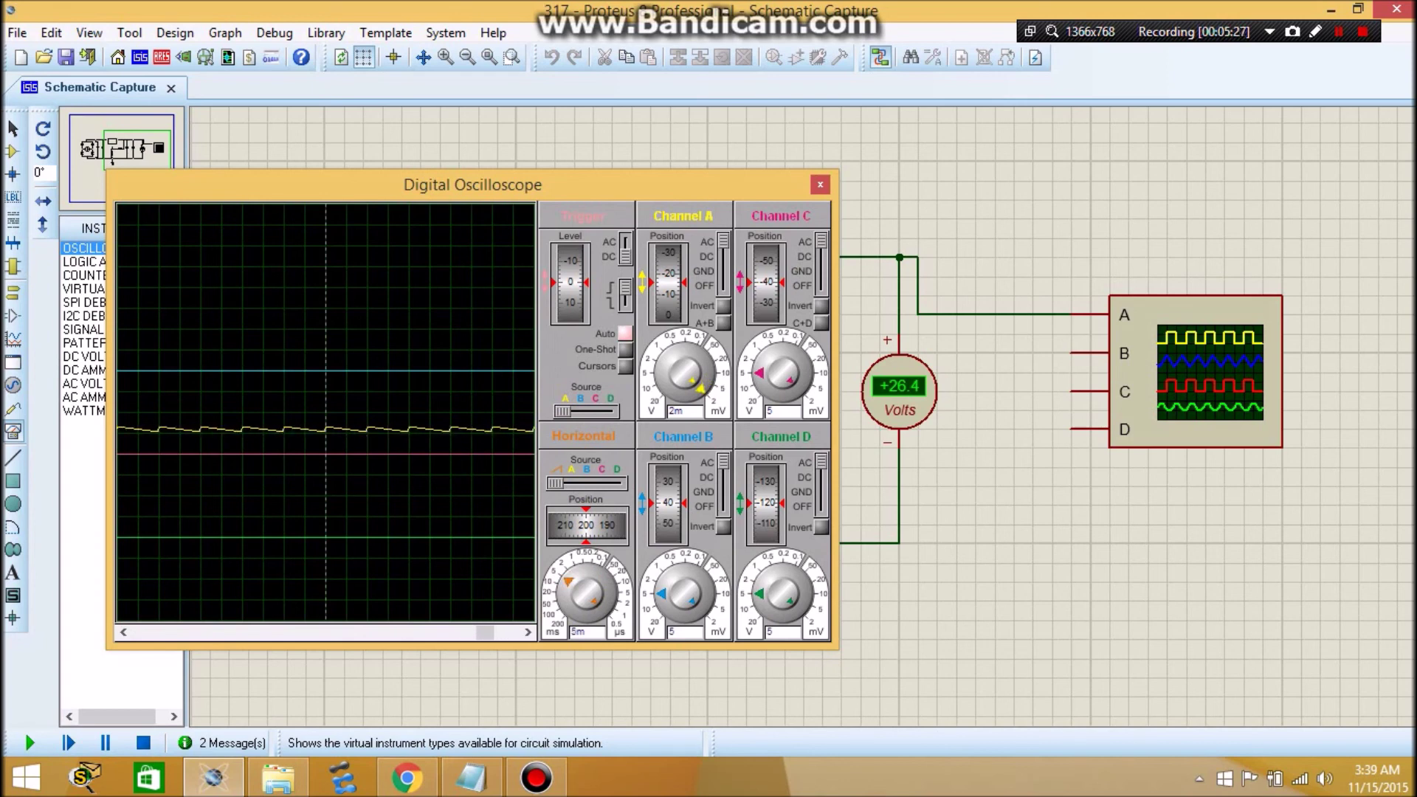
# Shift channel A's trace slightly up and down around position -20 to examine the output ripple against the grid
pyautogui.moveTo(668, 286); pyautogui.dragTo(668, 299)
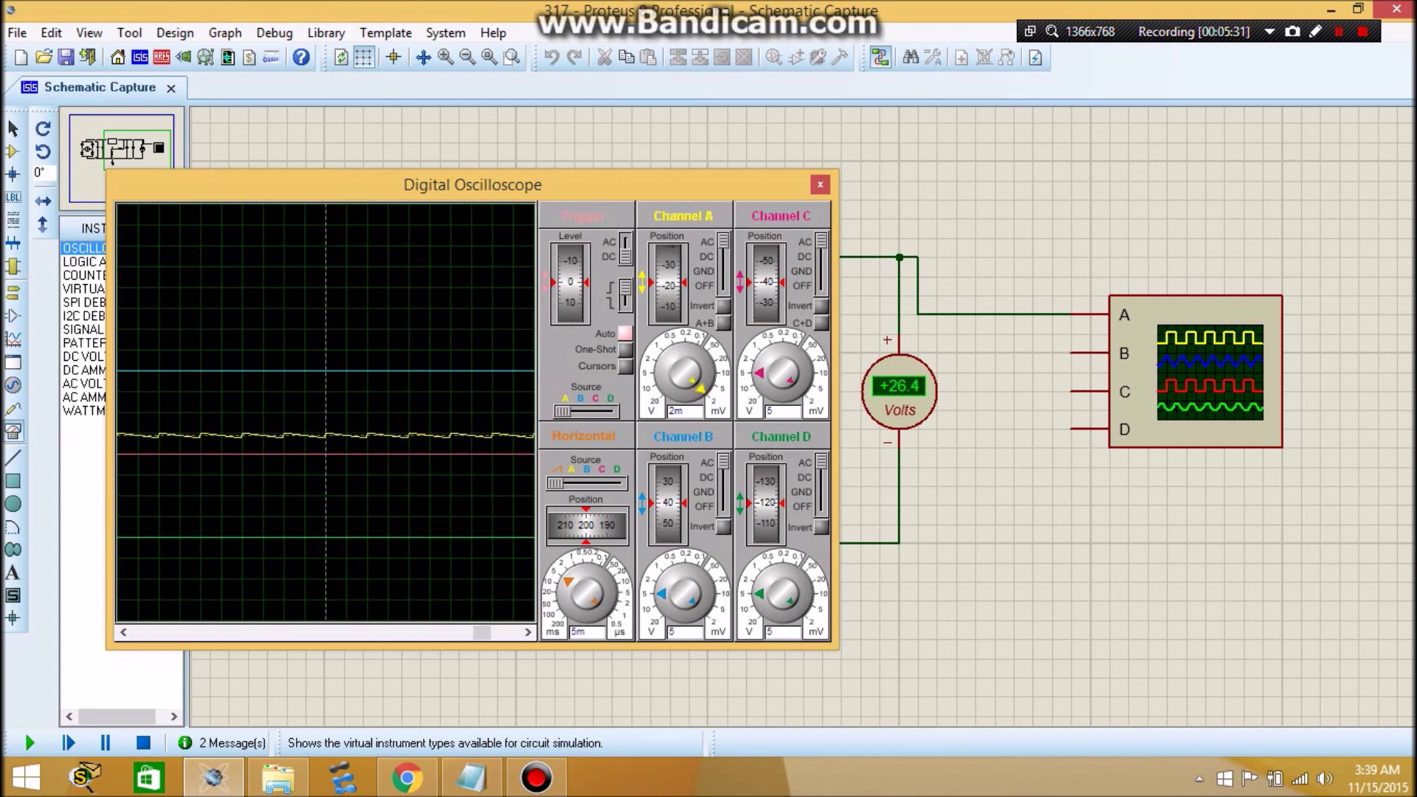
pyautogui.moveTo(668, 288)
pyautogui.mouseDown()
pyautogui.moveTo(668, 261)
pyautogui.moveTo(668, 282)
pyautogui.mouseUp()
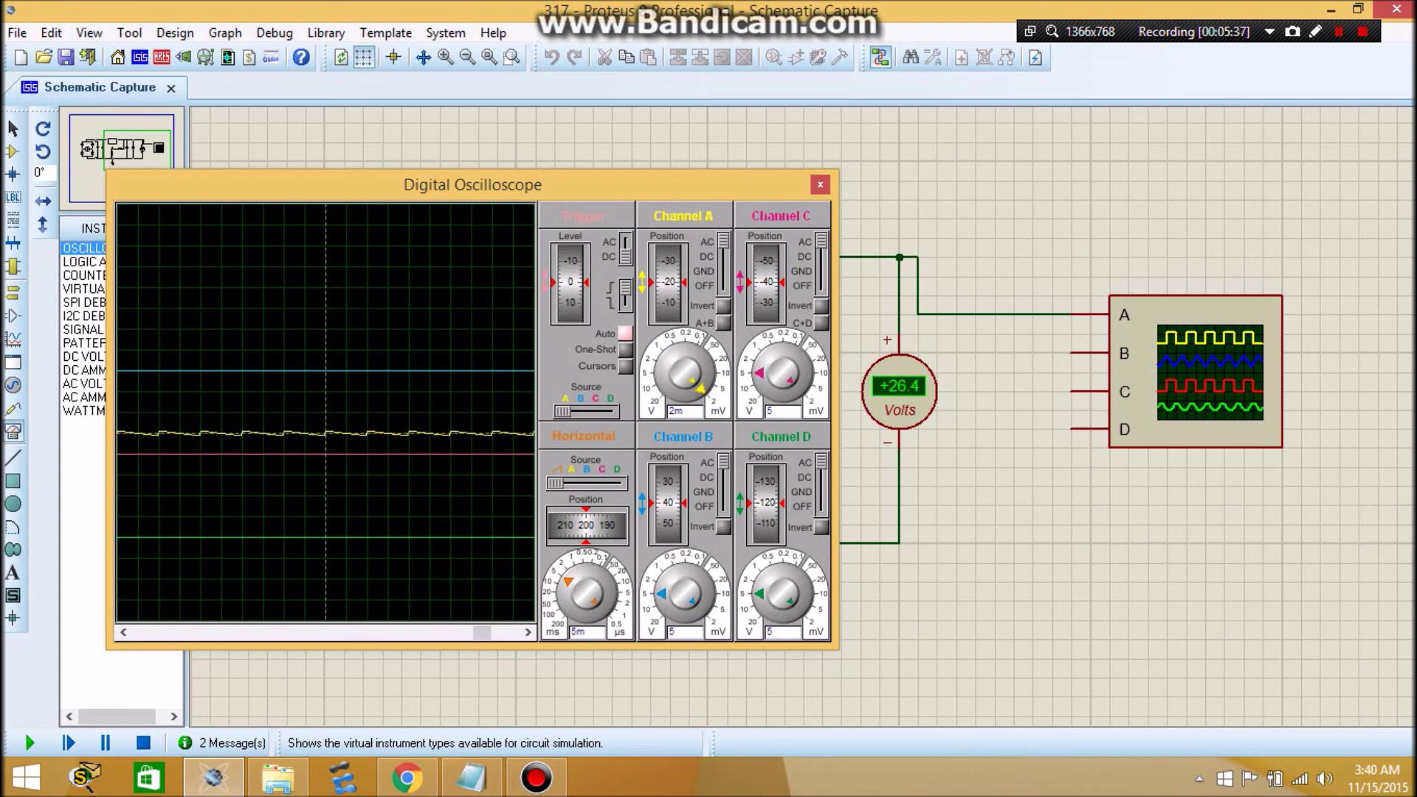
pyautogui.moveTo(683, 373); pyautogui.dragTo(682, 369)
pyautogui.moveTo(668, 283); pyautogui.dragTo(668, 275)
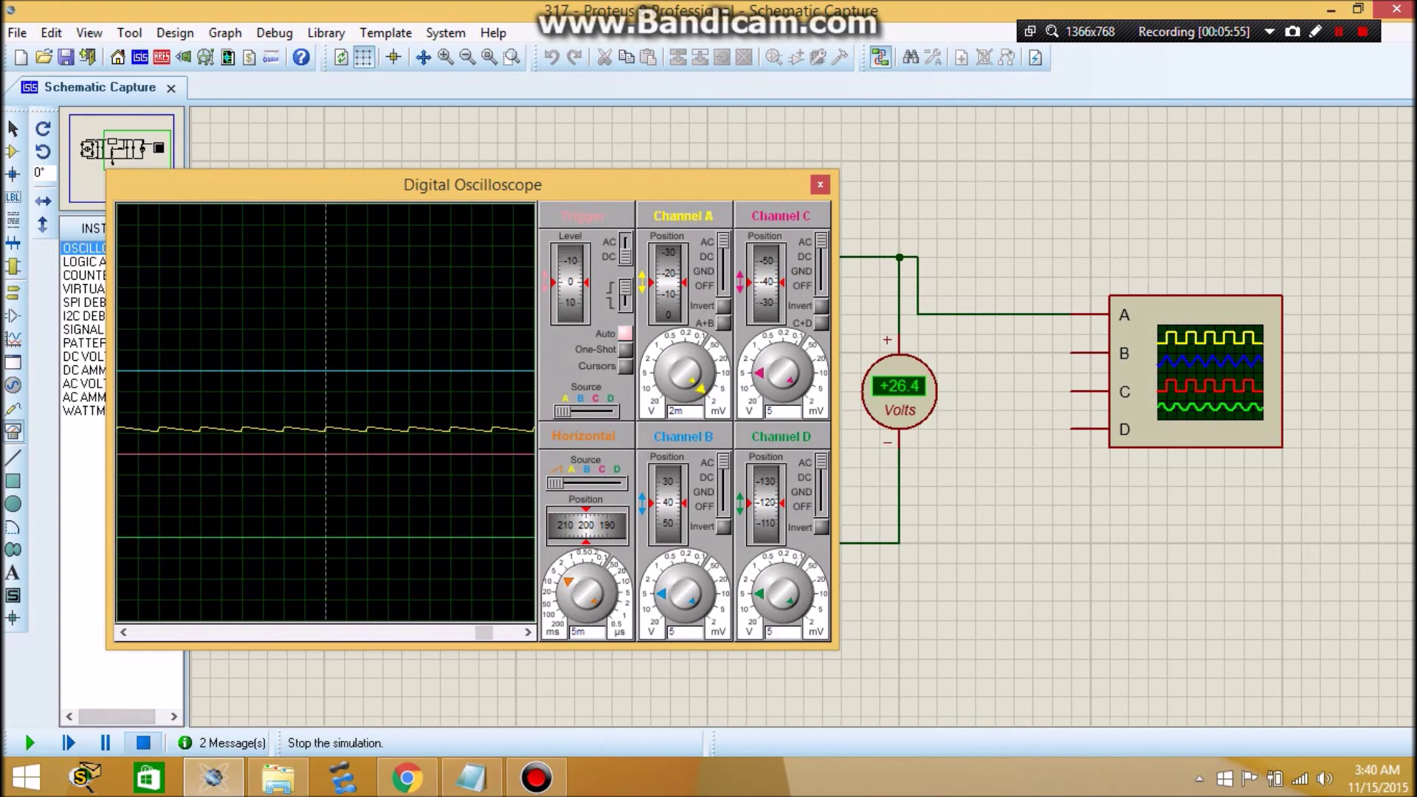
# Stop the simulation and close the simulation errors log
pyautogui.click(143, 742)
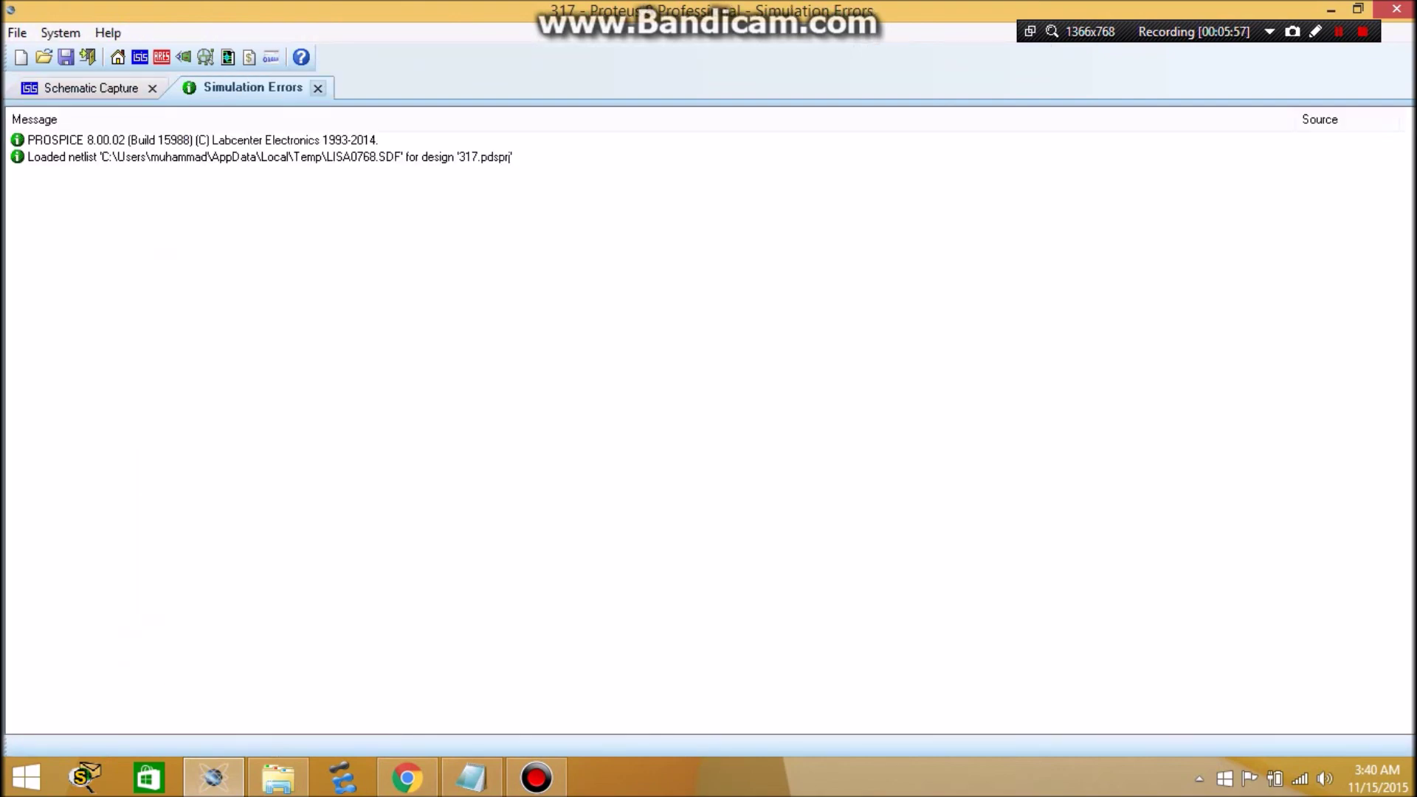
pyautogui.click(317, 88)
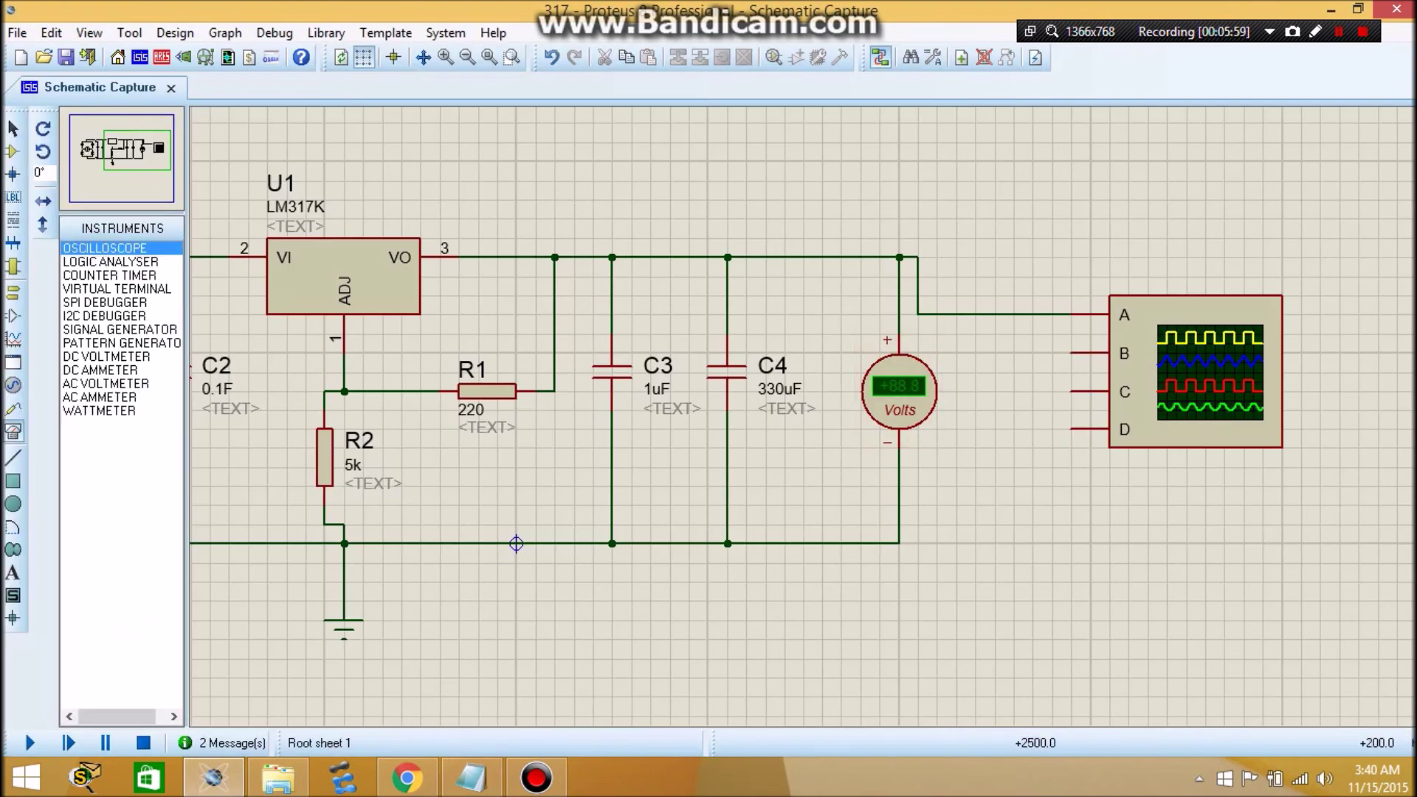
# Review the complete LM317K supply schematic, from the AC source and diode bridge to the voltmeter and oscilloscope
pyautogui.click(328, 280)
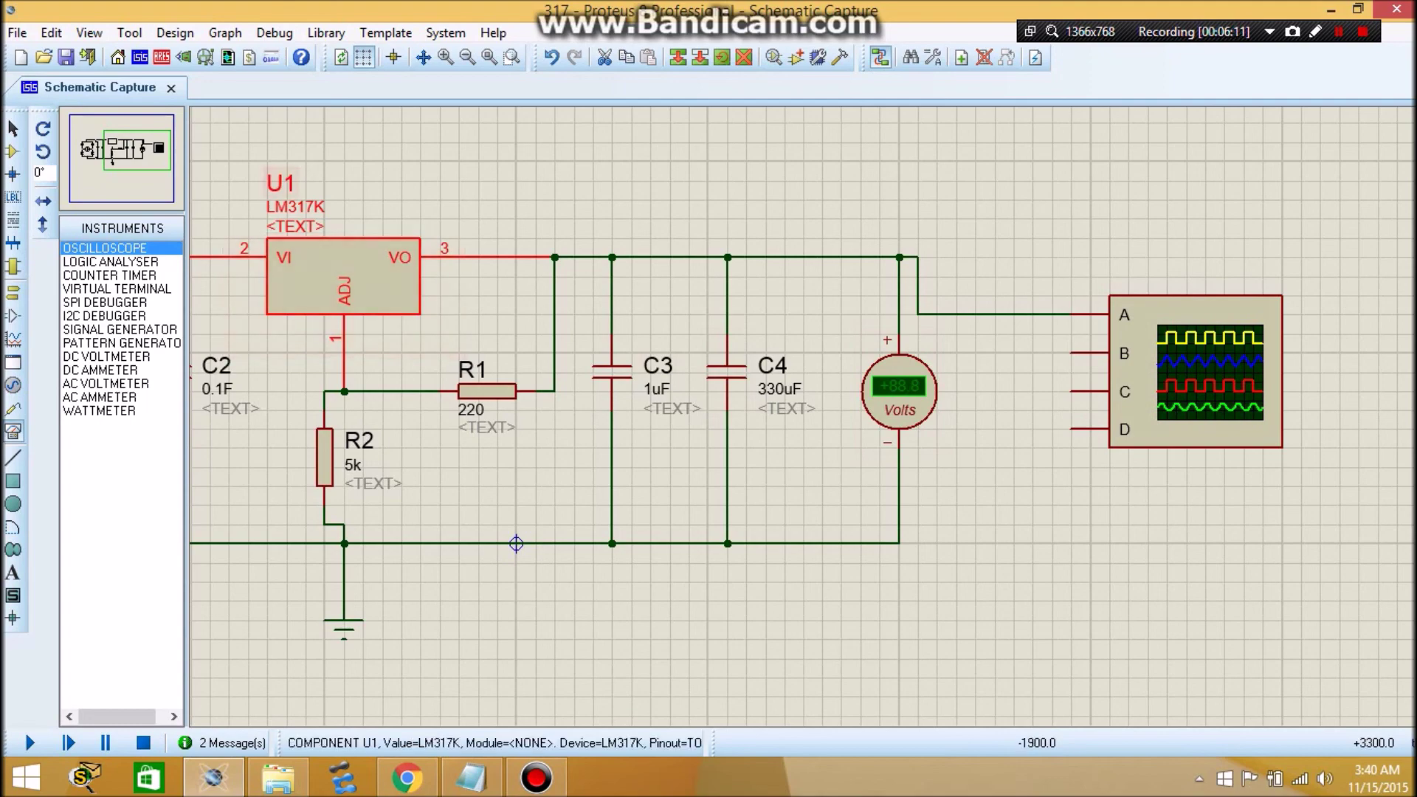
pyautogui.press('F5')
pyautogui.moveTo(766, 448); pyautogui.dragTo(956, 576)
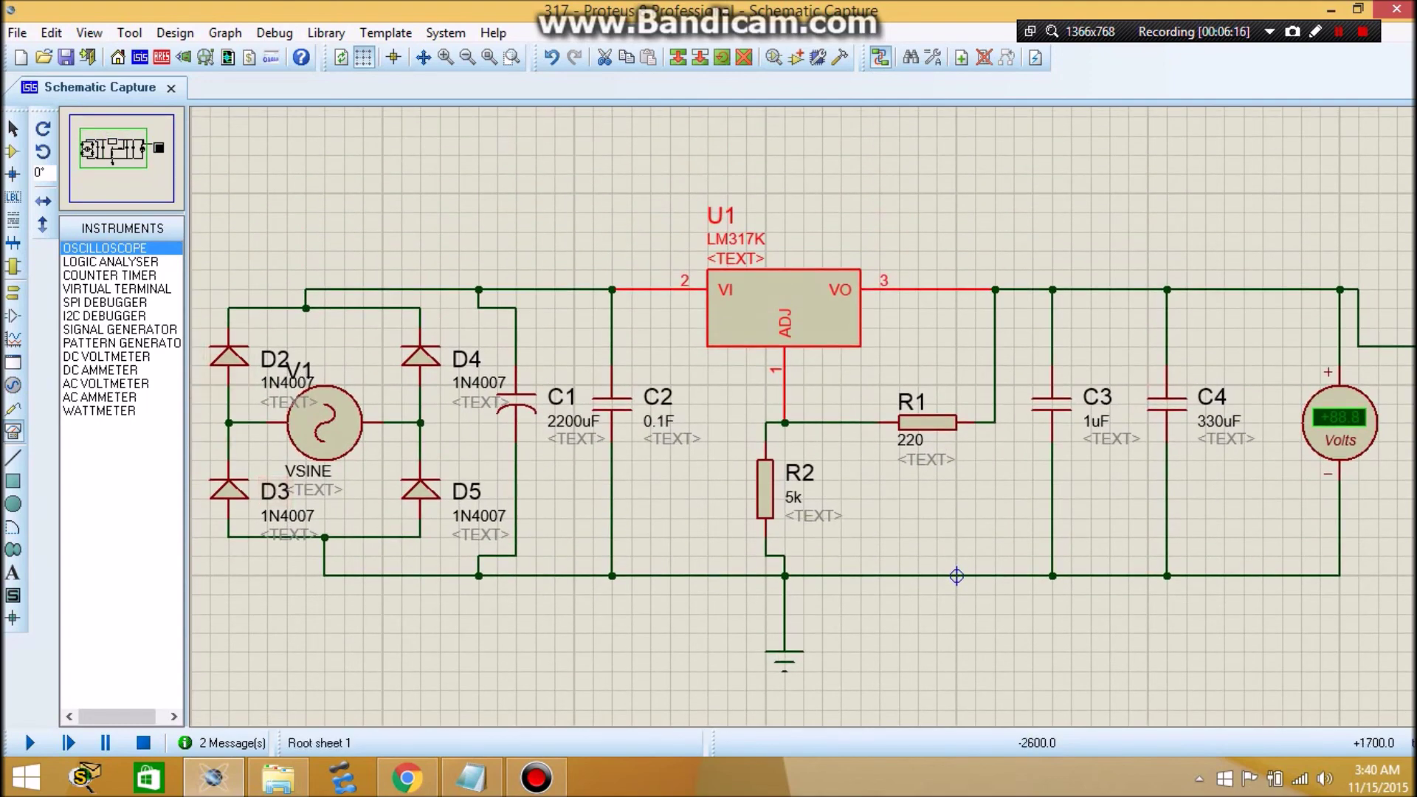
pyautogui.scroll(-2, 957, 576)
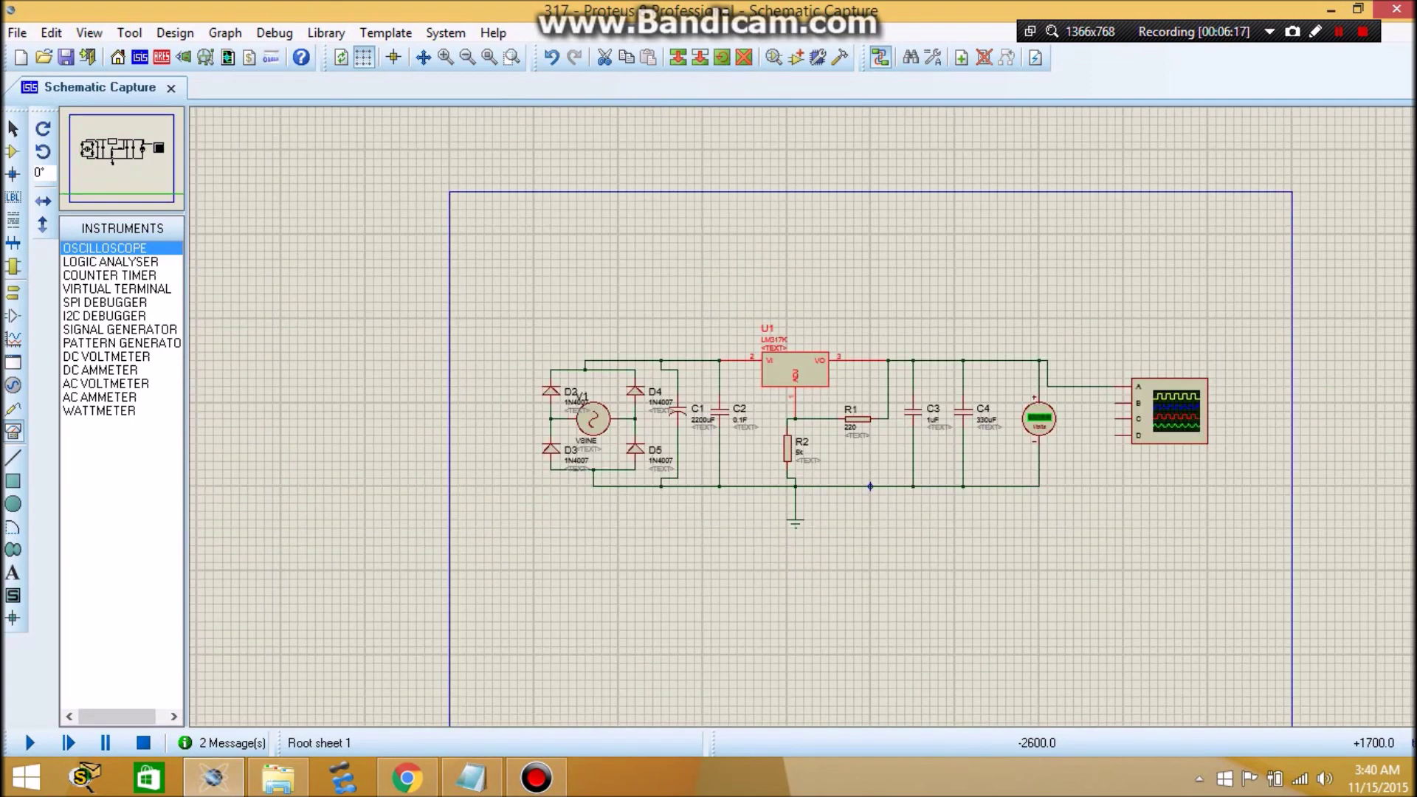